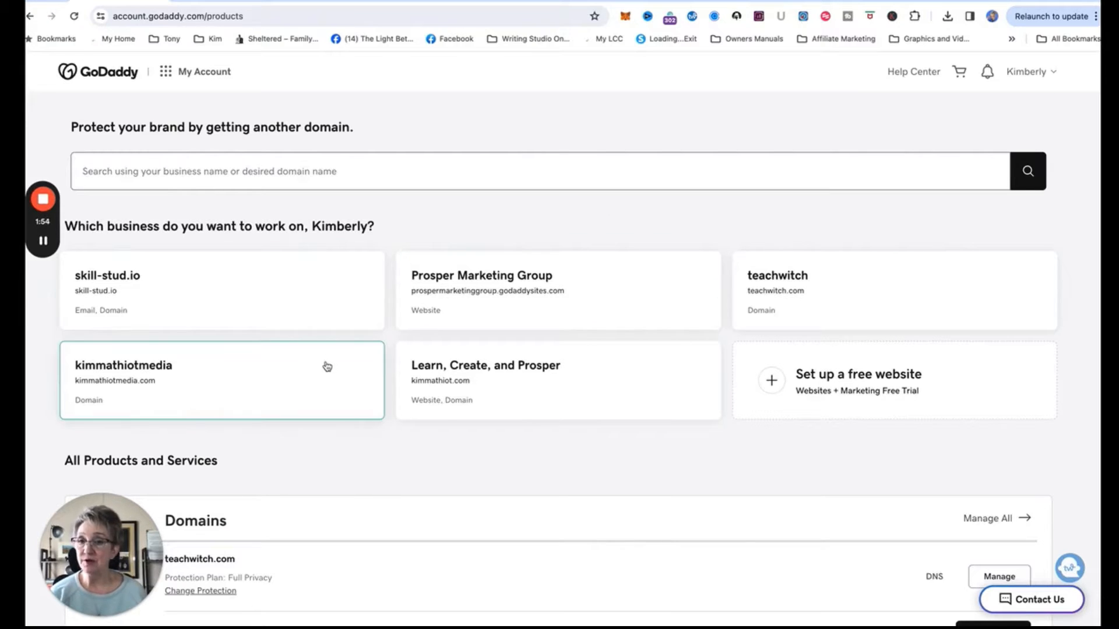
# Go from the kimmathiotmedia.com dashboard through Manage Domain to its DNS records list.
pyautogui.click(187, 387)
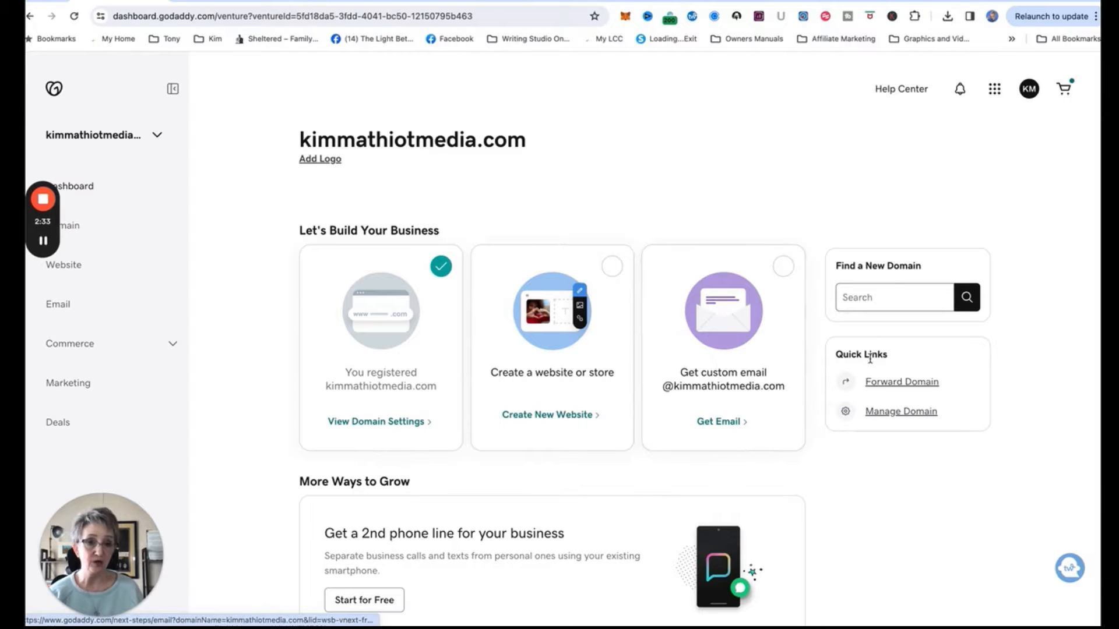
pyautogui.click(887, 415)
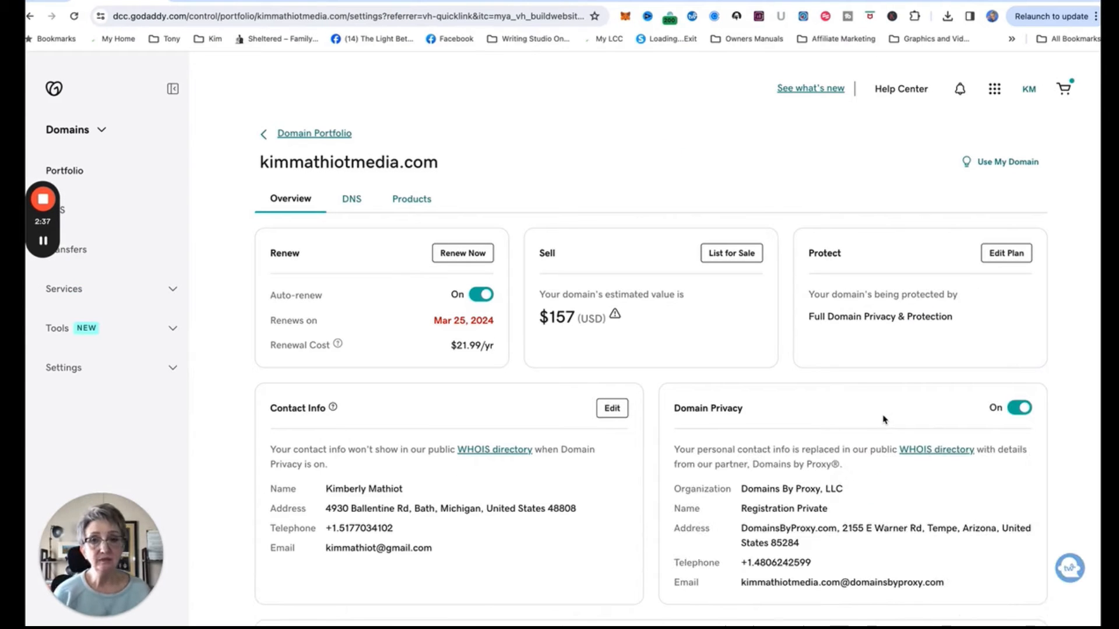
pyautogui.click(352, 199)
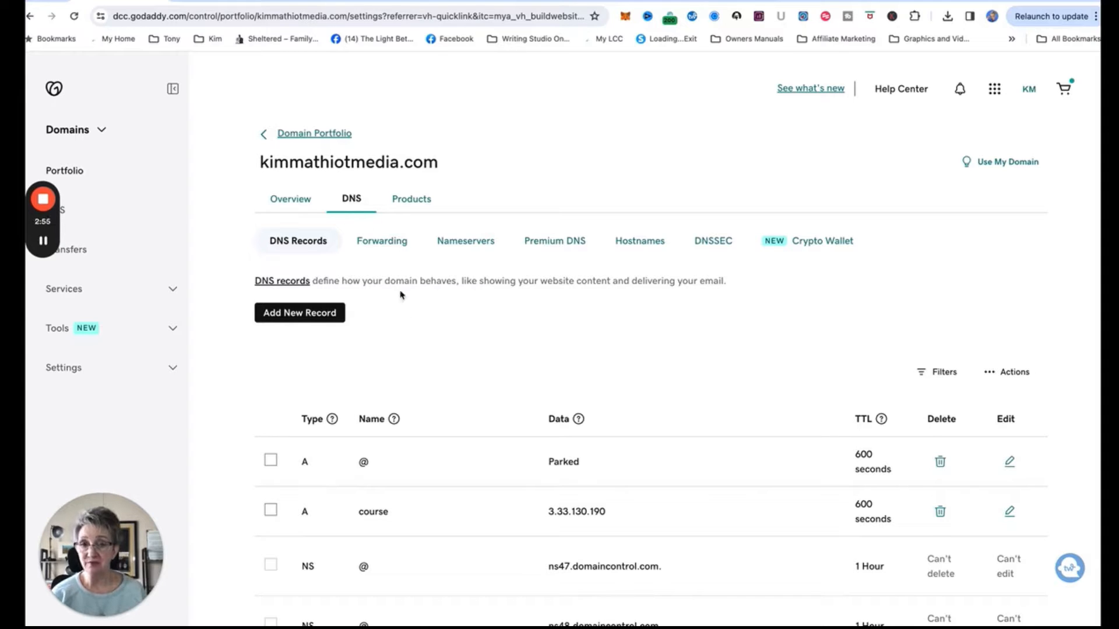
pyautogui.scroll(-3, 425, 315)
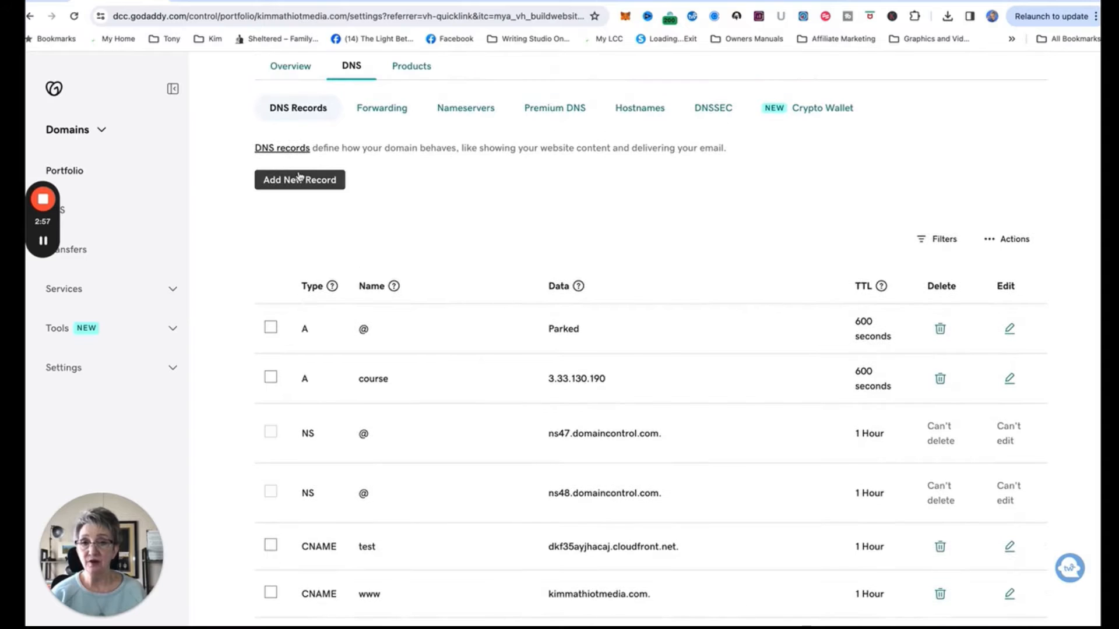
# Begin a new DNS record without choosing a type, then switch to the Systeme.io Profile page.
pyautogui.click(298, 176)
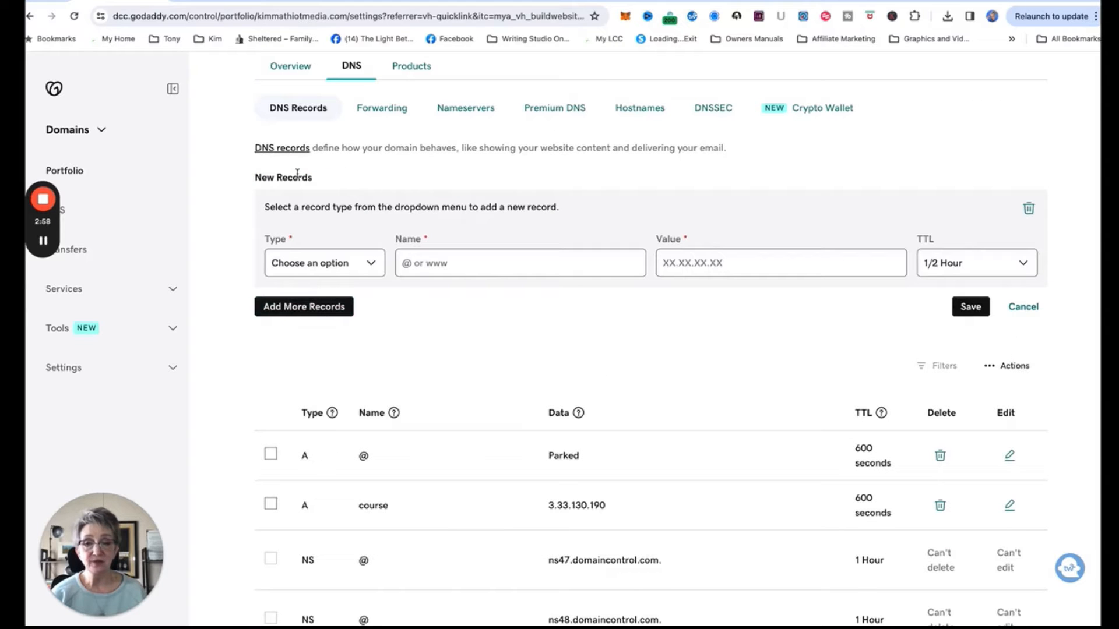
pyautogui.click(350, 258)
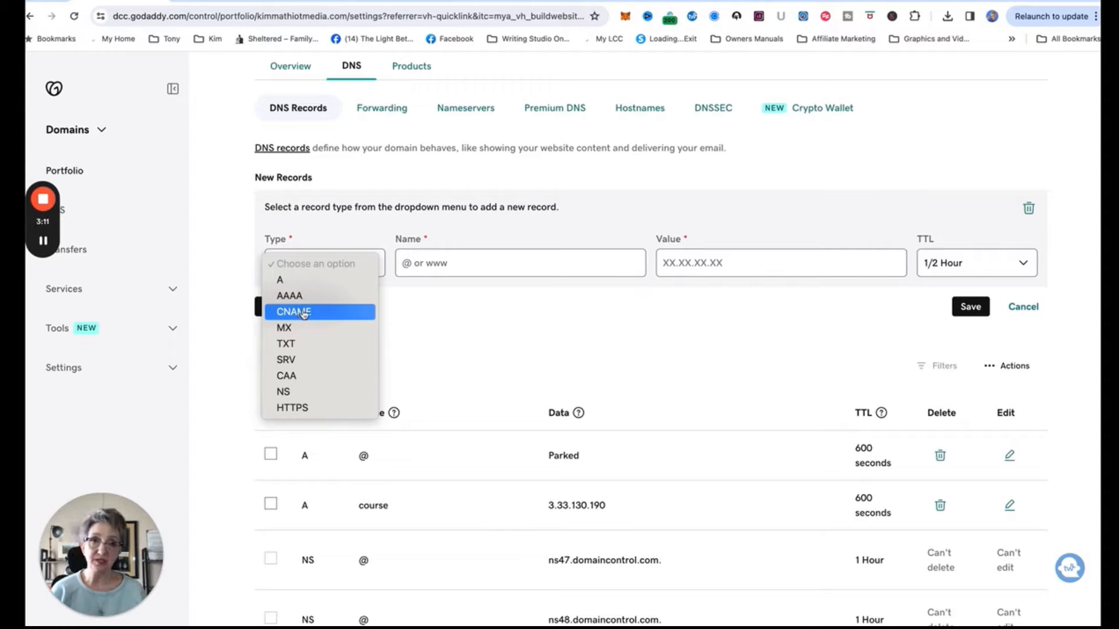
pyautogui.click(822, 181)
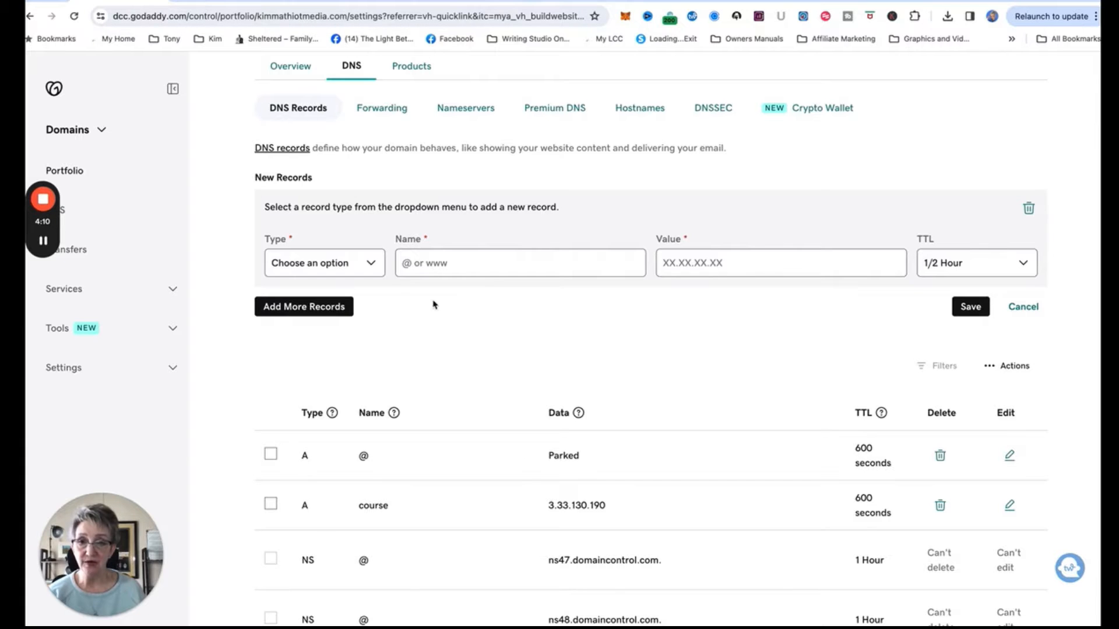
pyautogui.scroll(-2, 437, 309)
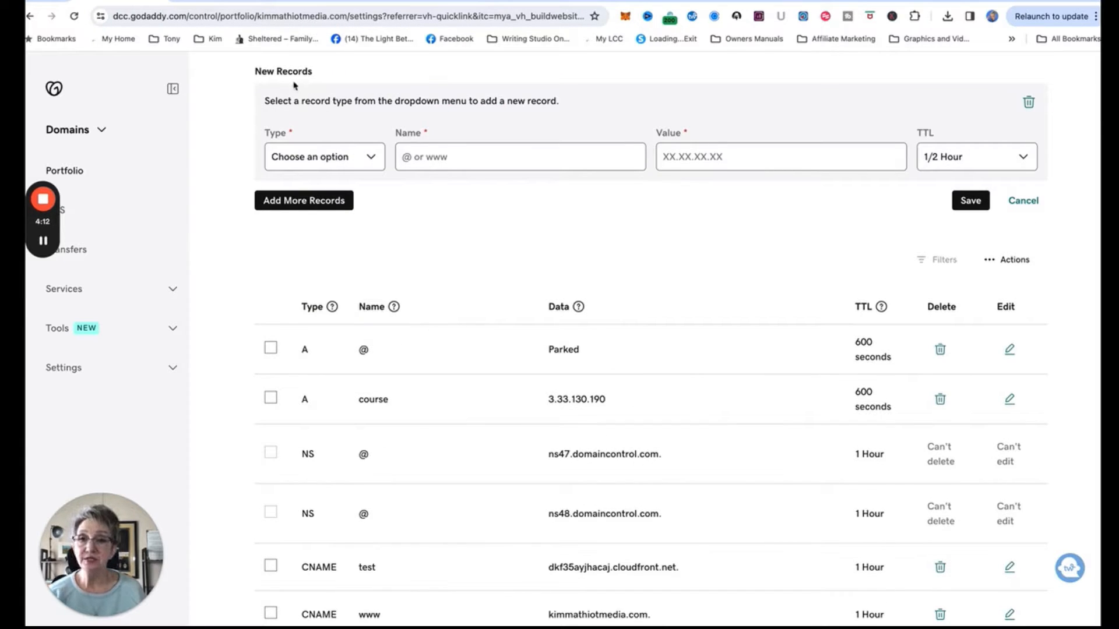
pyautogui.click(219, 2)
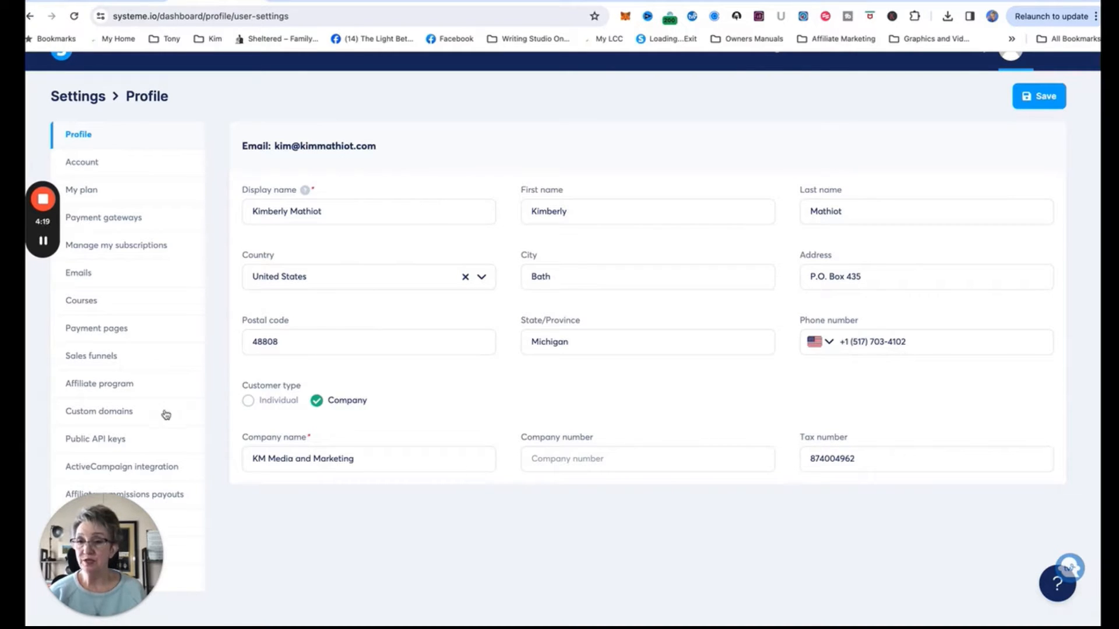
pyautogui.click(126, 414)
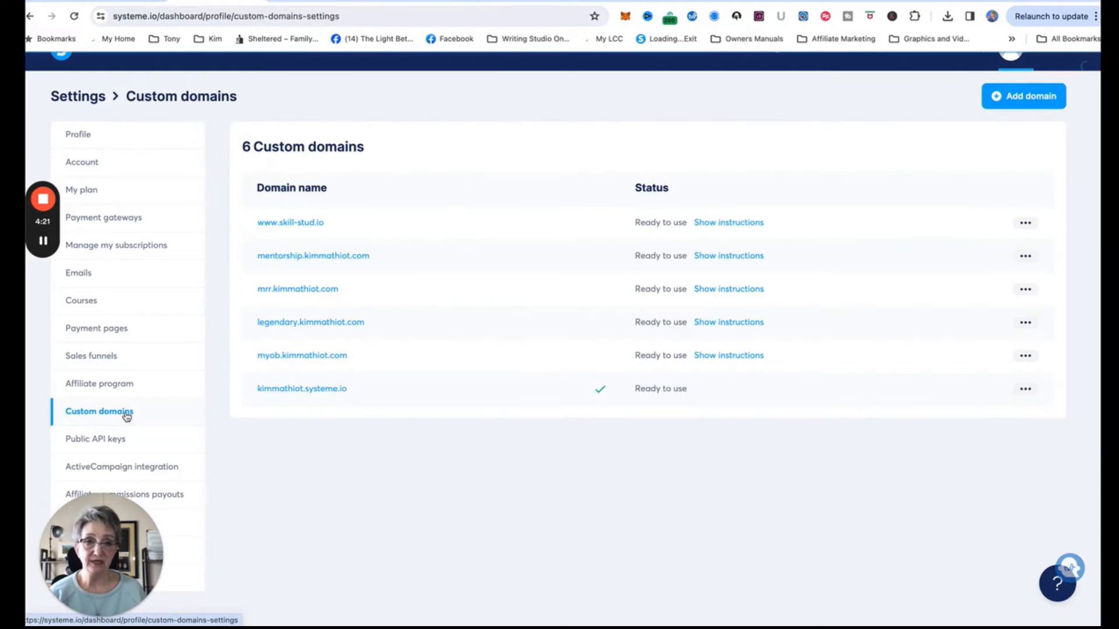
pyautogui.click(1003, 96)
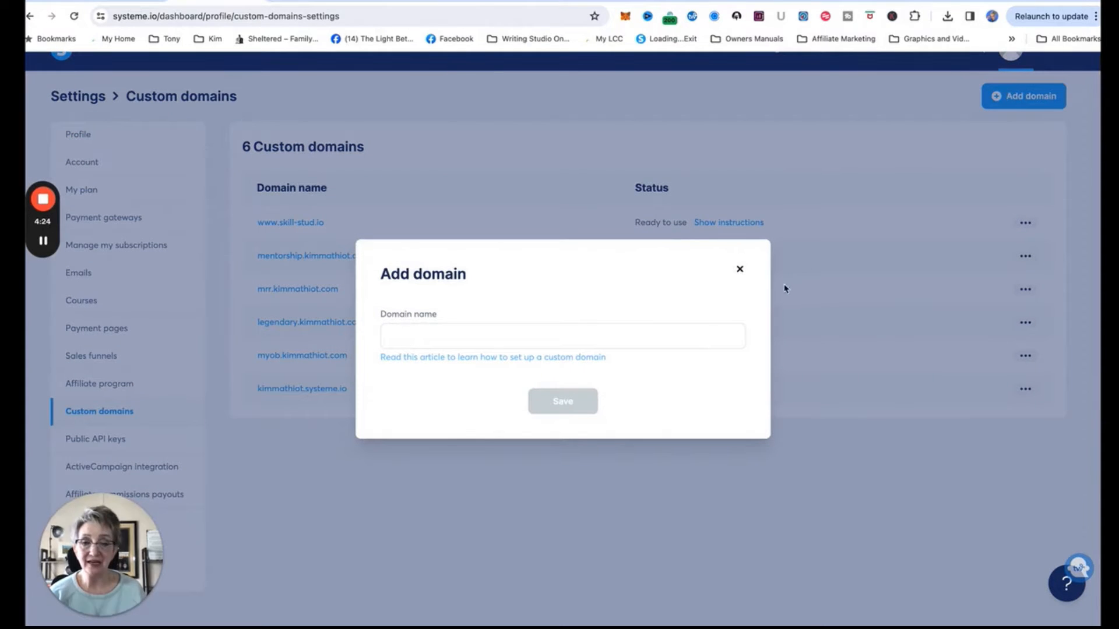
pyautogui.click(694, 337)
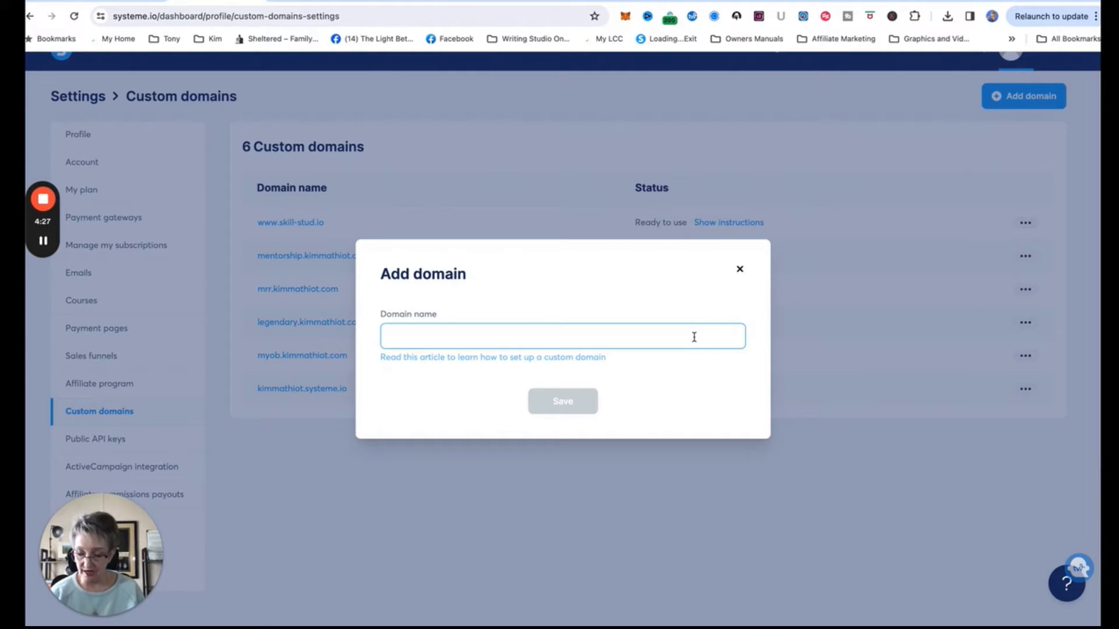
pyautogui.write('www')
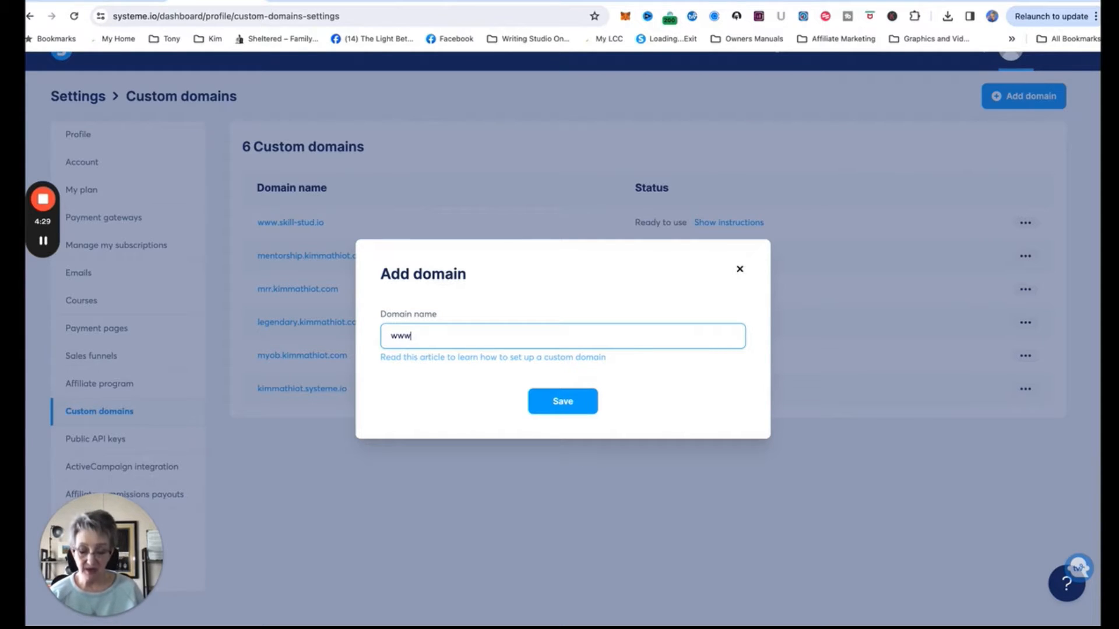
pyautogui.write('.kimmat')
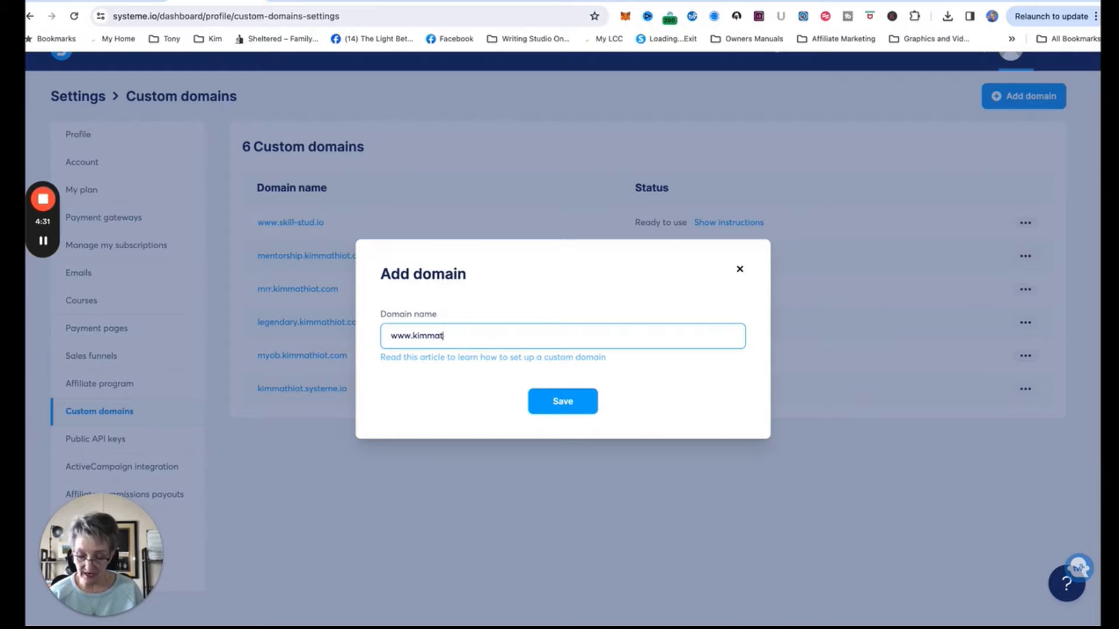
pyautogui.write('hiotmedia')
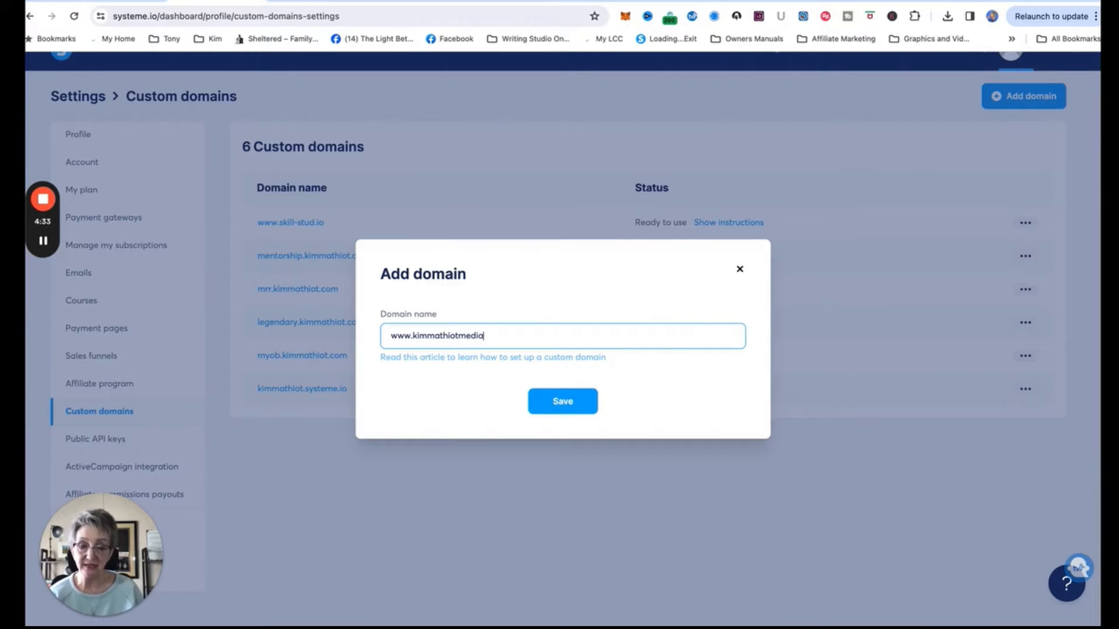
pyautogui.write('.com')
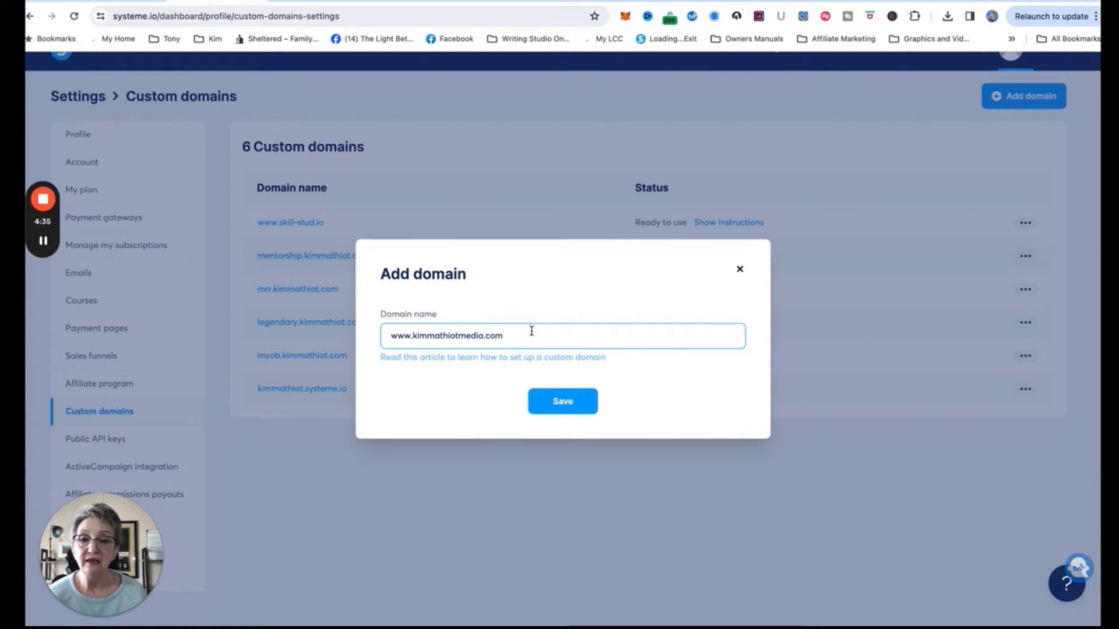
pyautogui.click(559, 402)
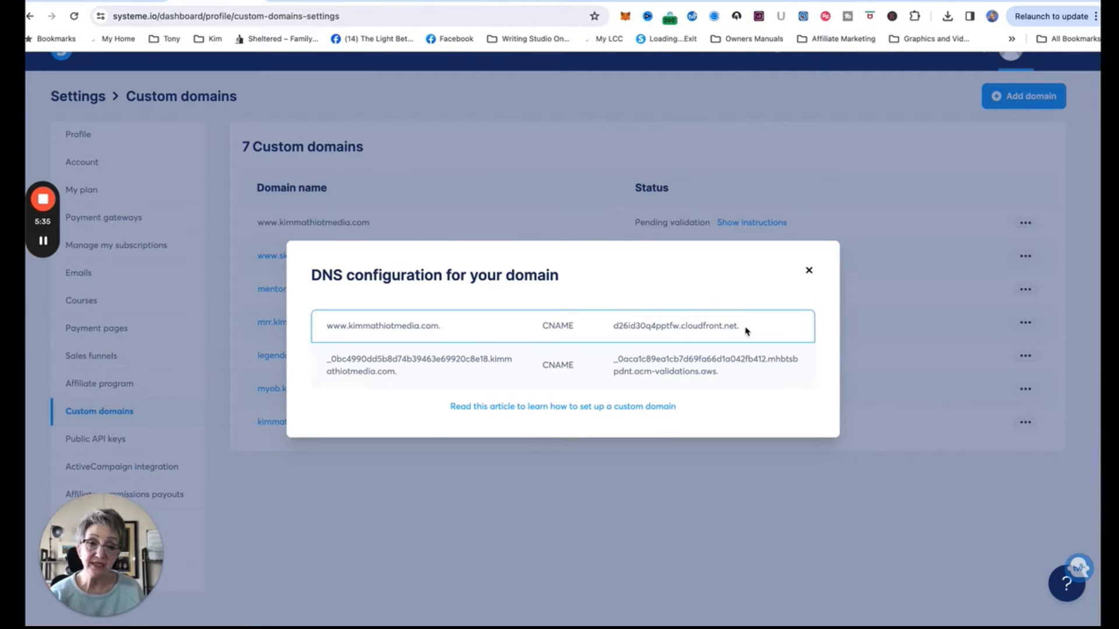
# Copy the www record's cloudfront.net target from the DNS configuration and return to GoDaddy.
pyautogui.moveTo(746, 331); pyautogui.dragTo(615, 327)
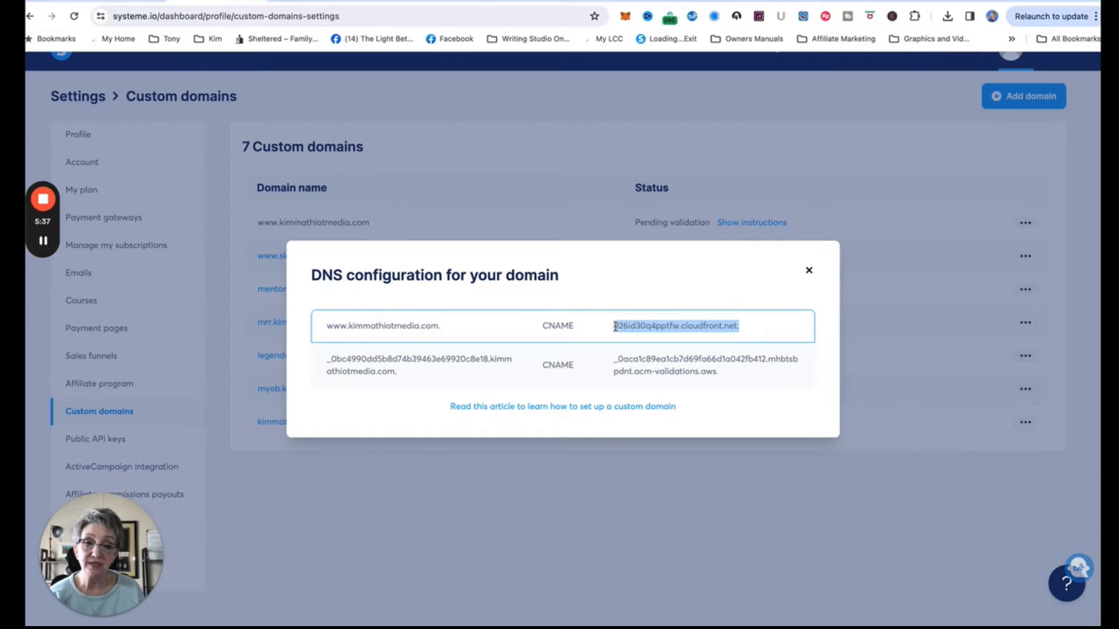
pyautogui.rightClick(694, 322)
pyautogui.click(743, 350)
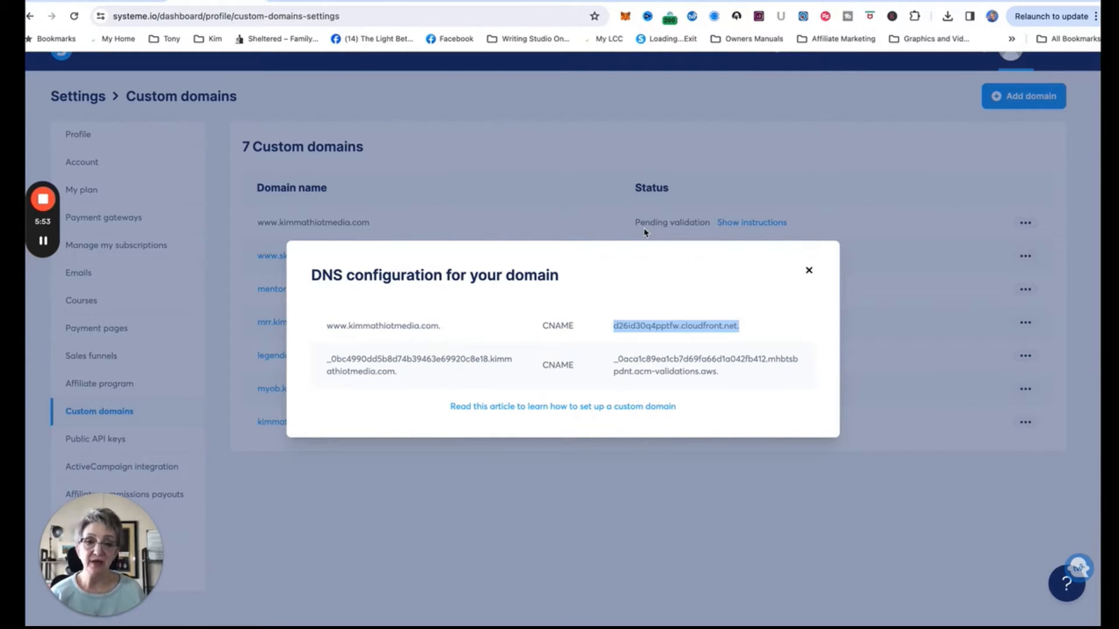
pyautogui.click(126, 2)
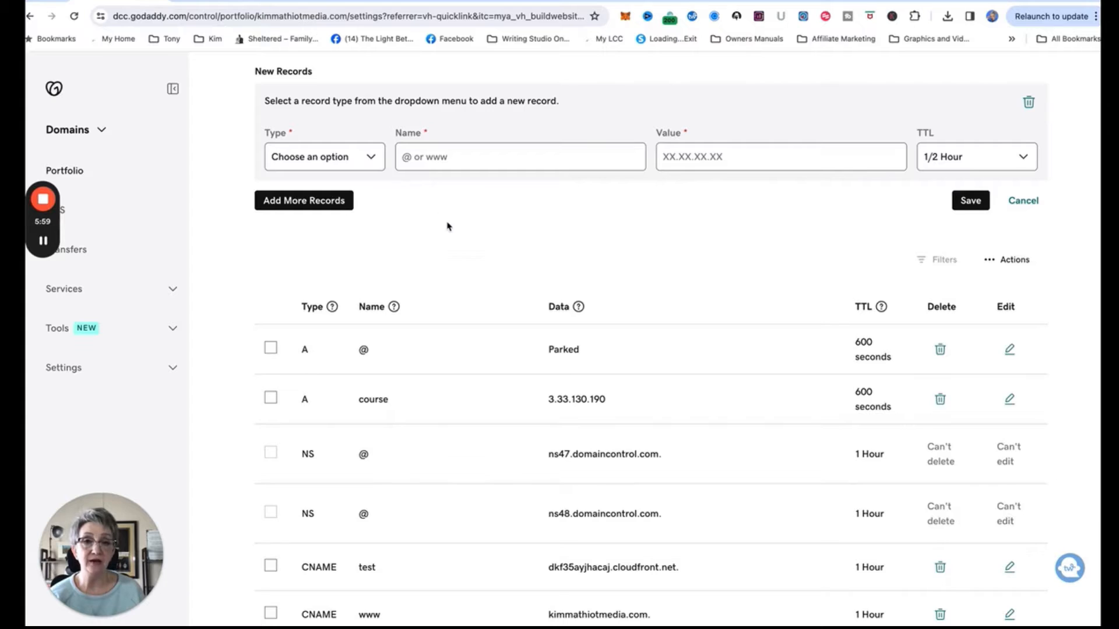
# Cancel the half-started CNAME record and scroll to the existing www CNAME entry.
pyautogui.scroll(-2, 449, 225)
pyautogui.scroll(4, 449, 226)
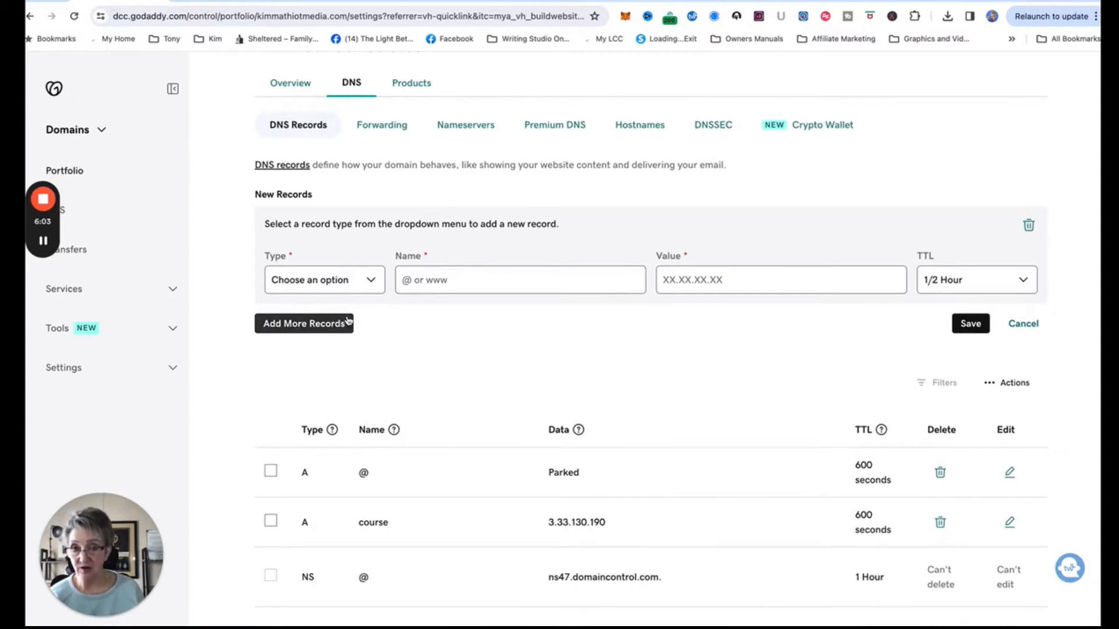
pyautogui.click(367, 286)
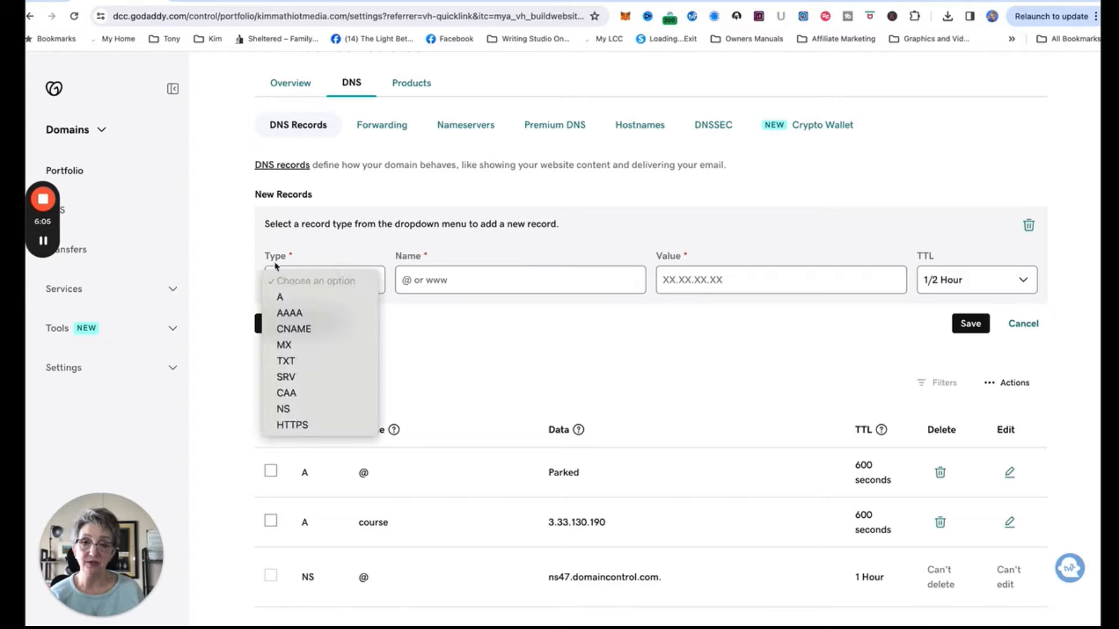
pyautogui.click(289, 329)
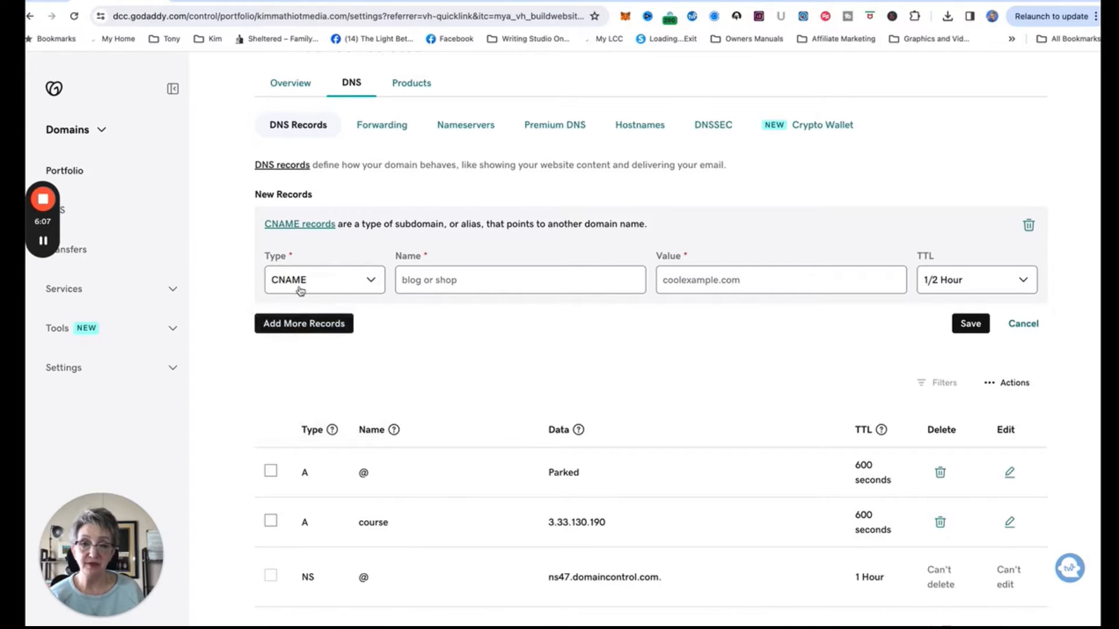
pyautogui.click(535, 281)
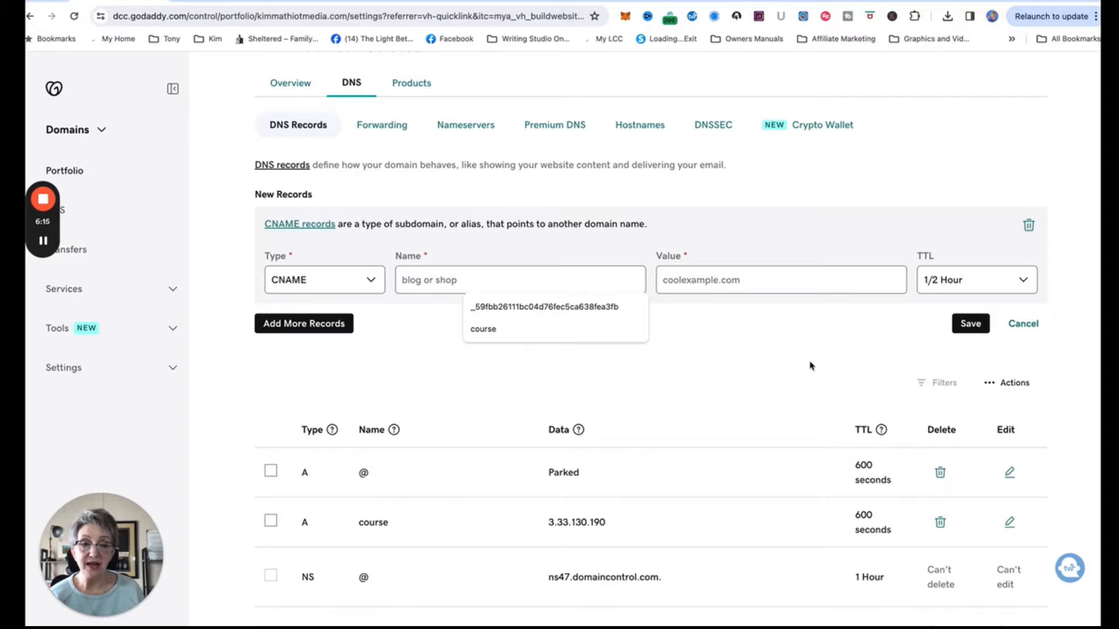
pyautogui.click(1022, 325)
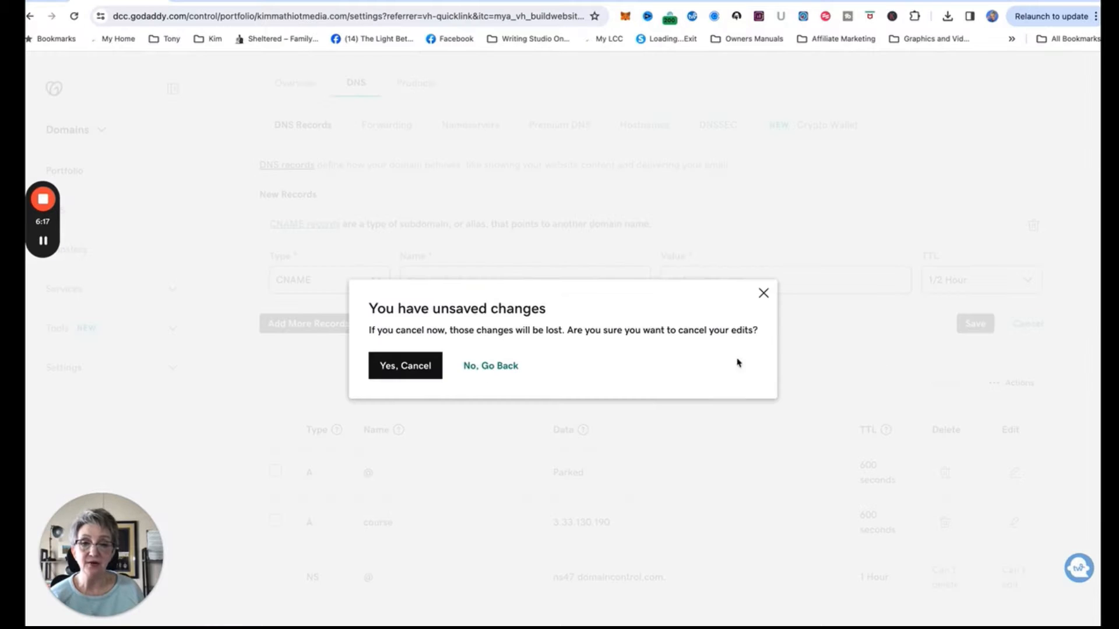
pyautogui.click(442, 373)
pyautogui.scroll(-5, 497, 393)
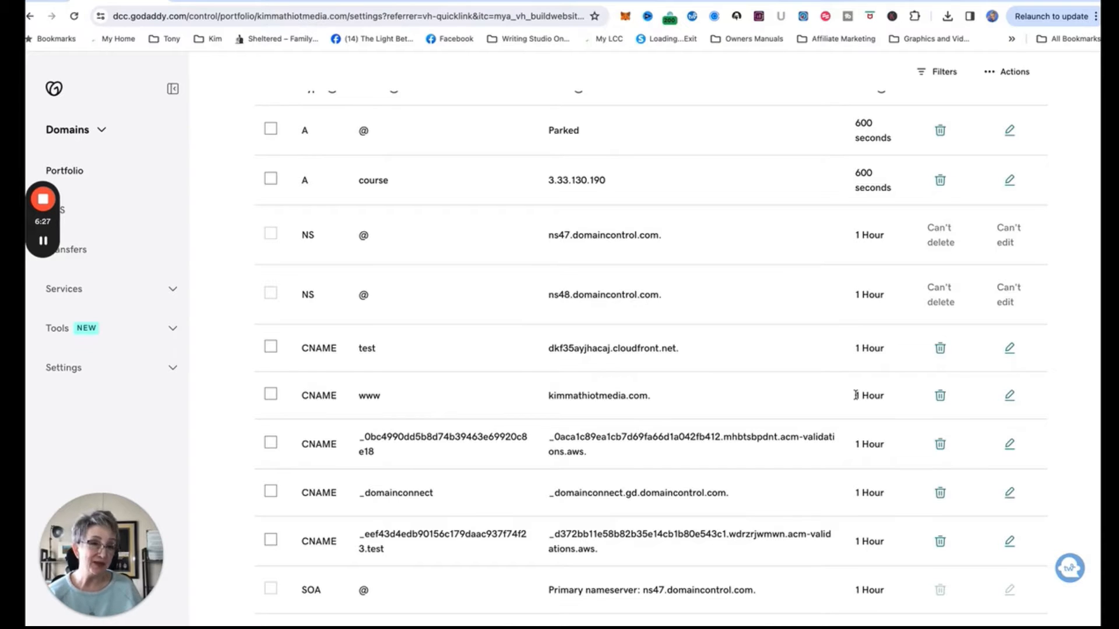
# Change the www CNAME value to d26id30q4pptfw.cloudfront.net. with a 1/2 Hour TTL and save.
pyautogui.click(1009, 397)
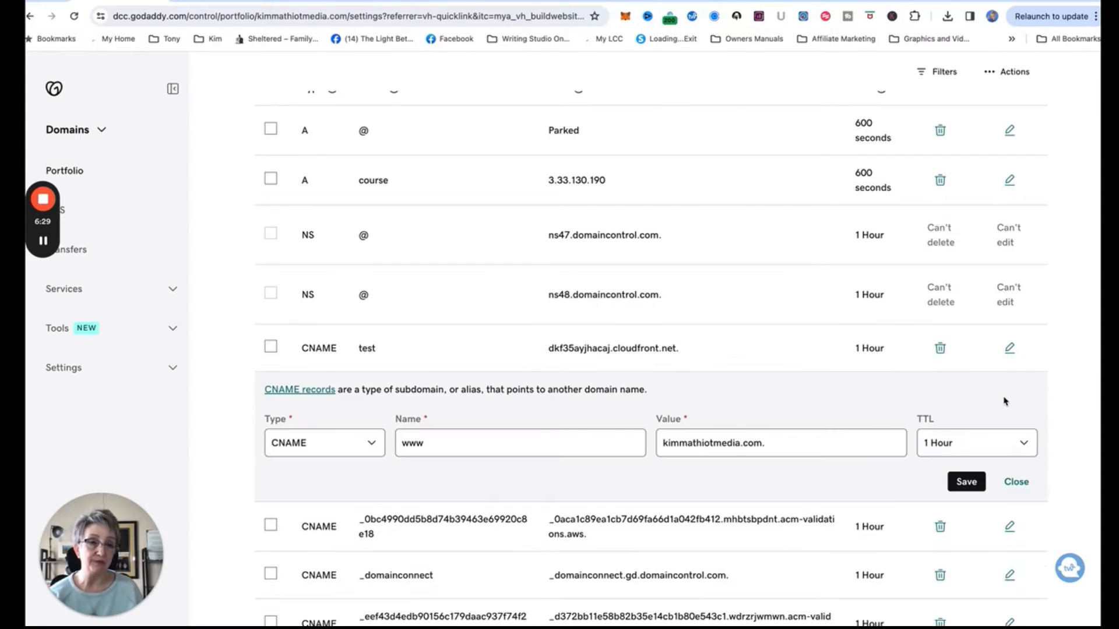
pyautogui.scroll(-2, 924, 425)
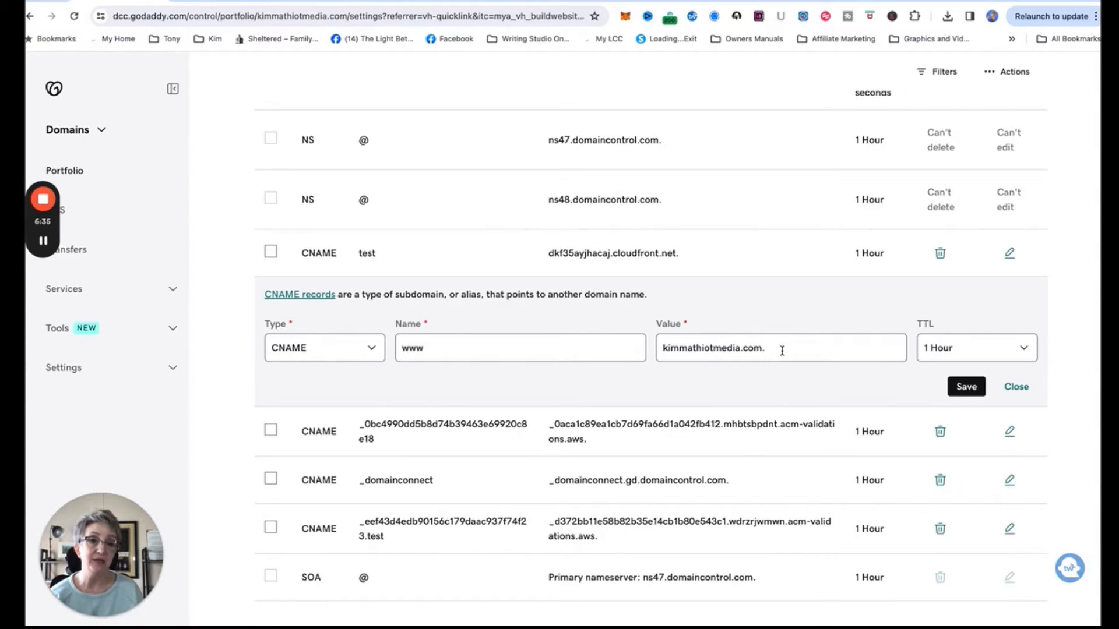
pyautogui.tripleClick(697, 353)
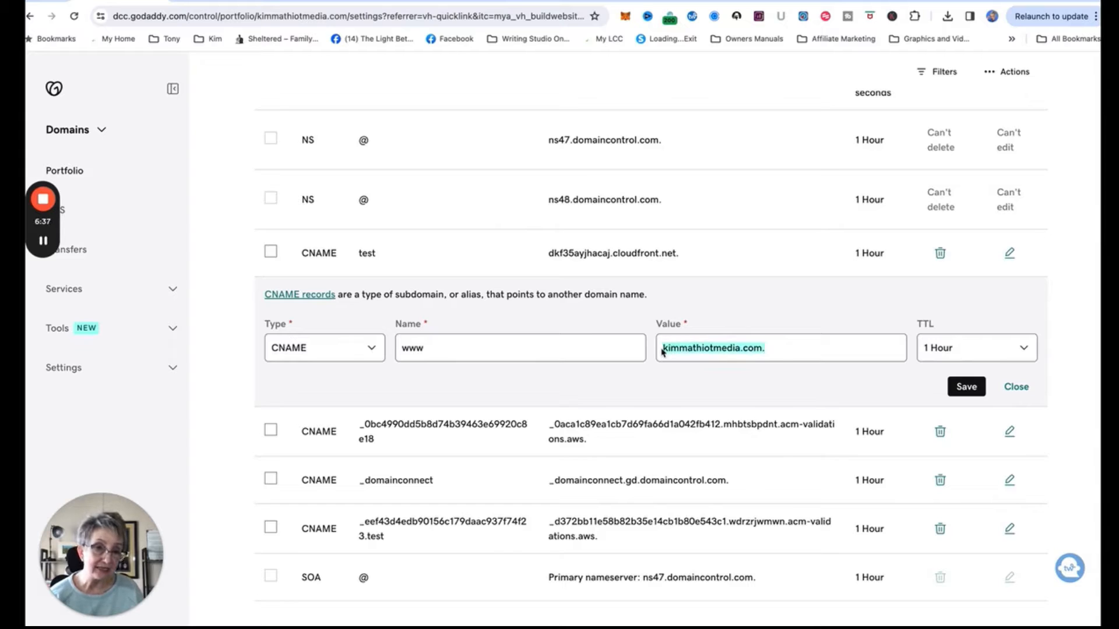
pyautogui.press('BackSpace')
pyautogui.write('d26id30q4pptfw.cloudfront.net.')
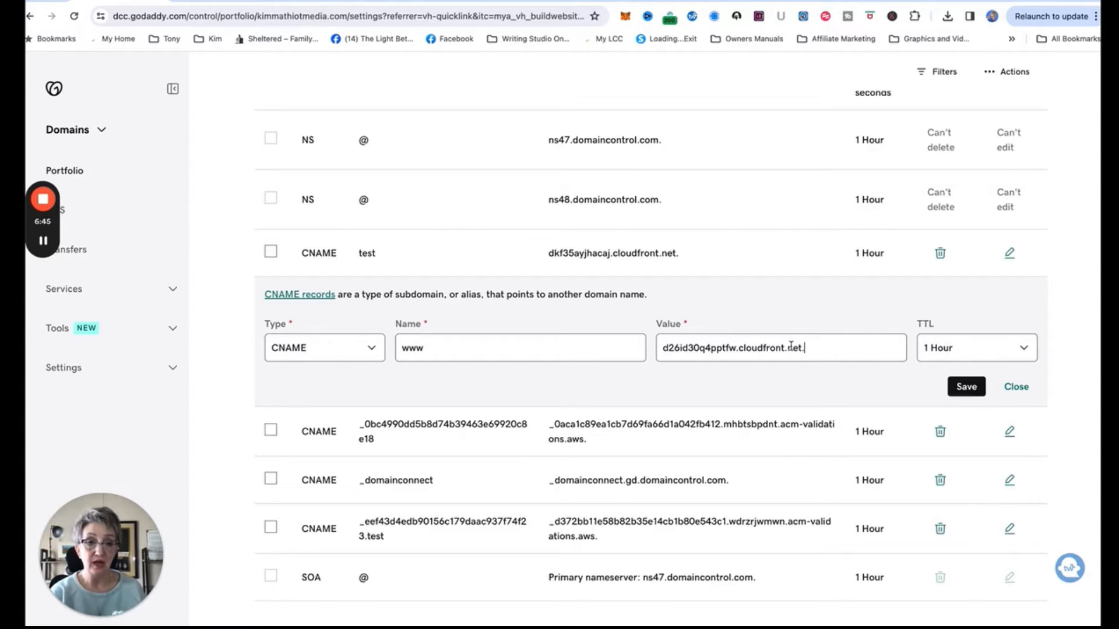
pyautogui.click(993, 354)
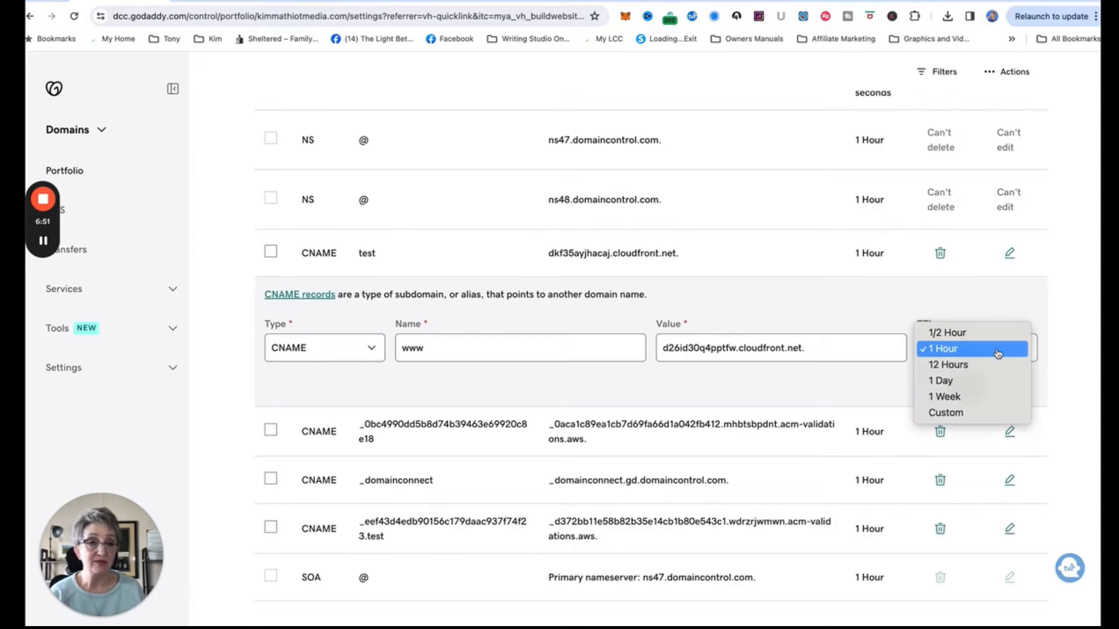
pyautogui.click(965, 341)
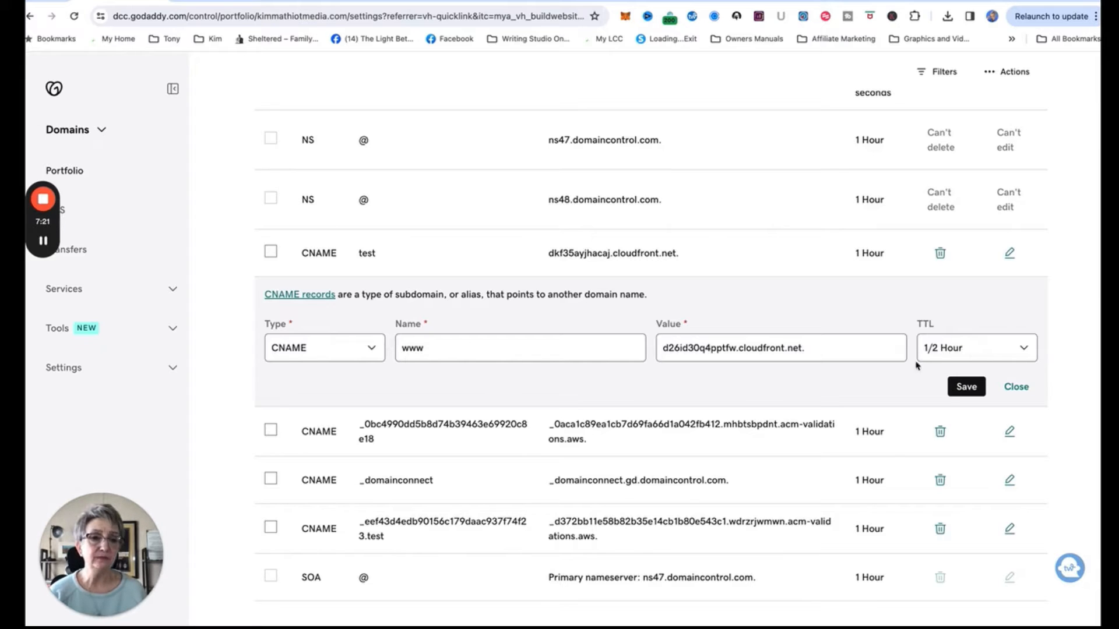
pyautogui.click(967, 387)
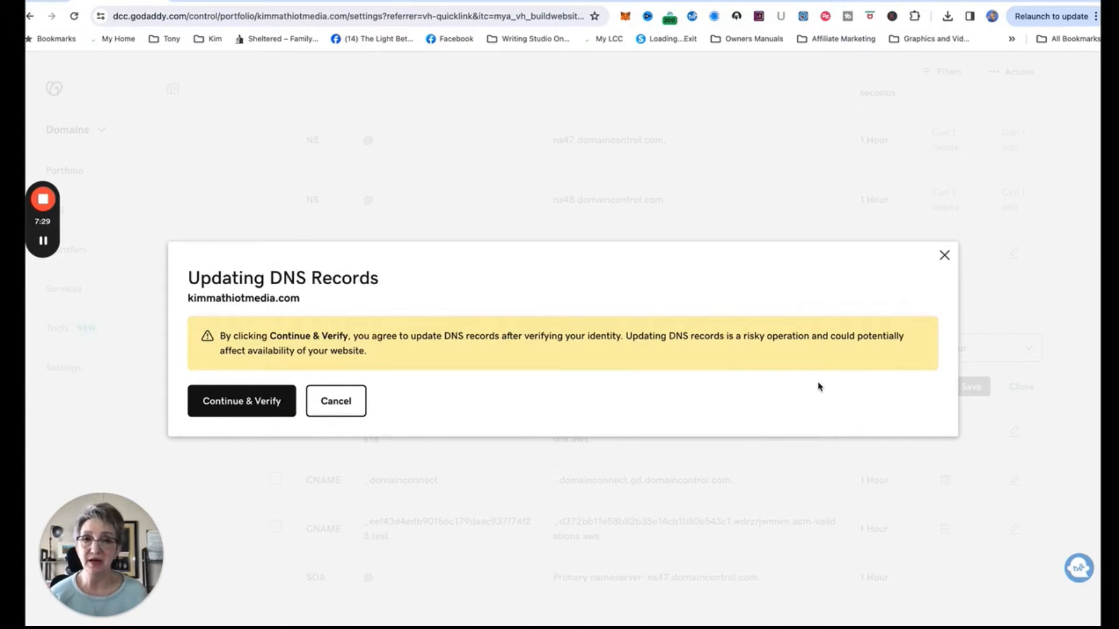
# Confirm the DNS update with the 2-step verification code, then return to Systeme.io.
pyautogui.click(265, 403)
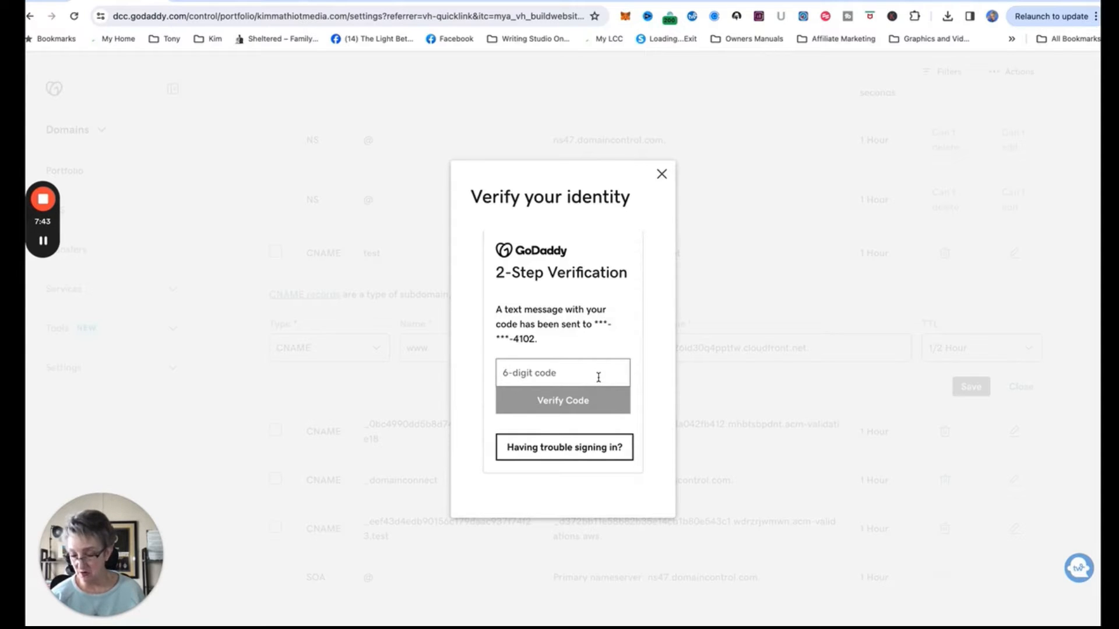
pyautogui.write('7')
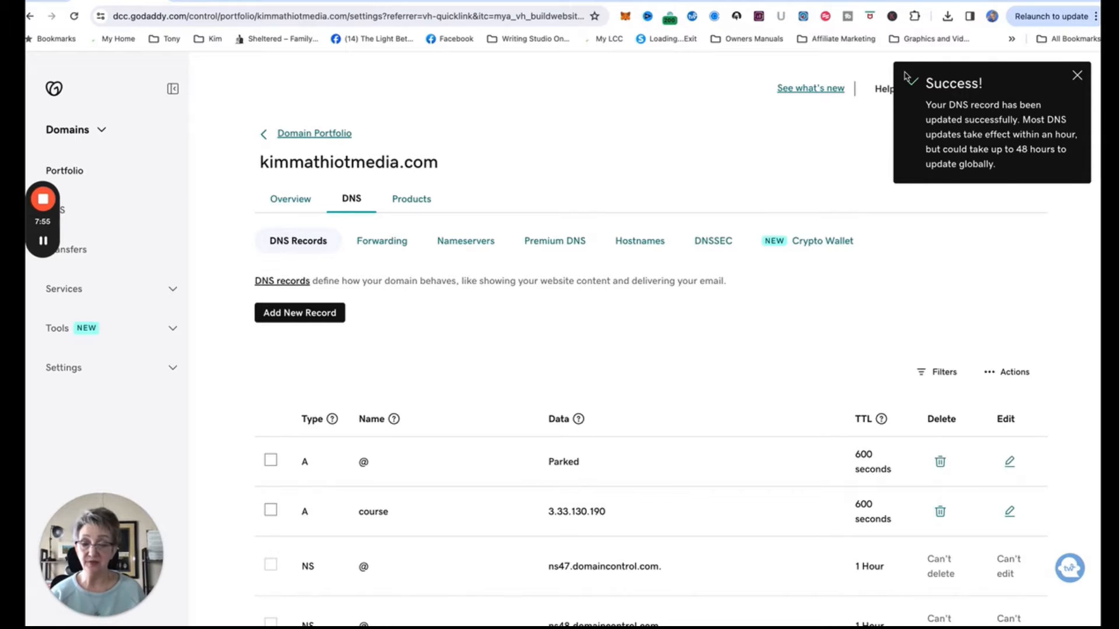
pyautogui.click(251, 1)
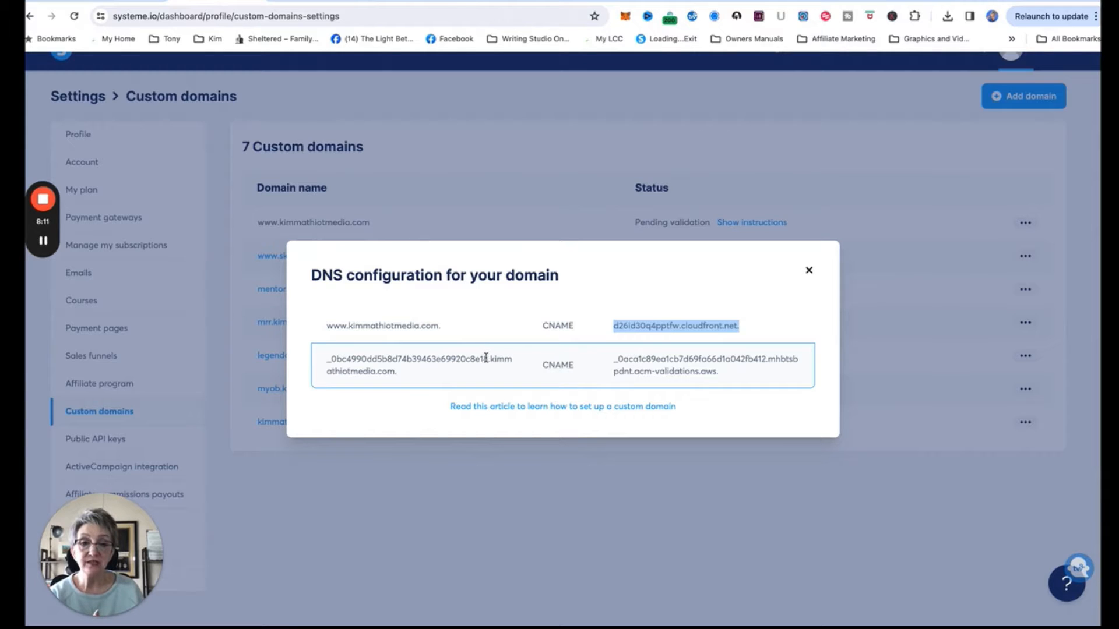
# Select the _0bc4990… validation record name and switch back to GoDaddy's DNS records.
pyautogui.moveTo(488, 358); pyautogui.dragTo(325, 357)
pyautogui.press('super+c')
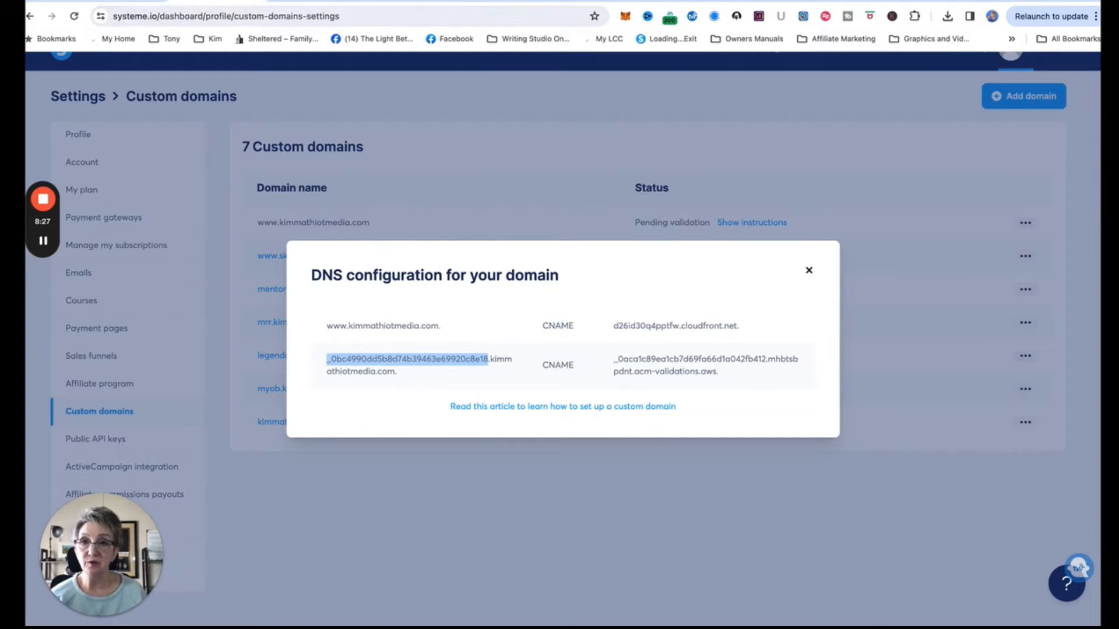
pyautogui.click(126, 2)
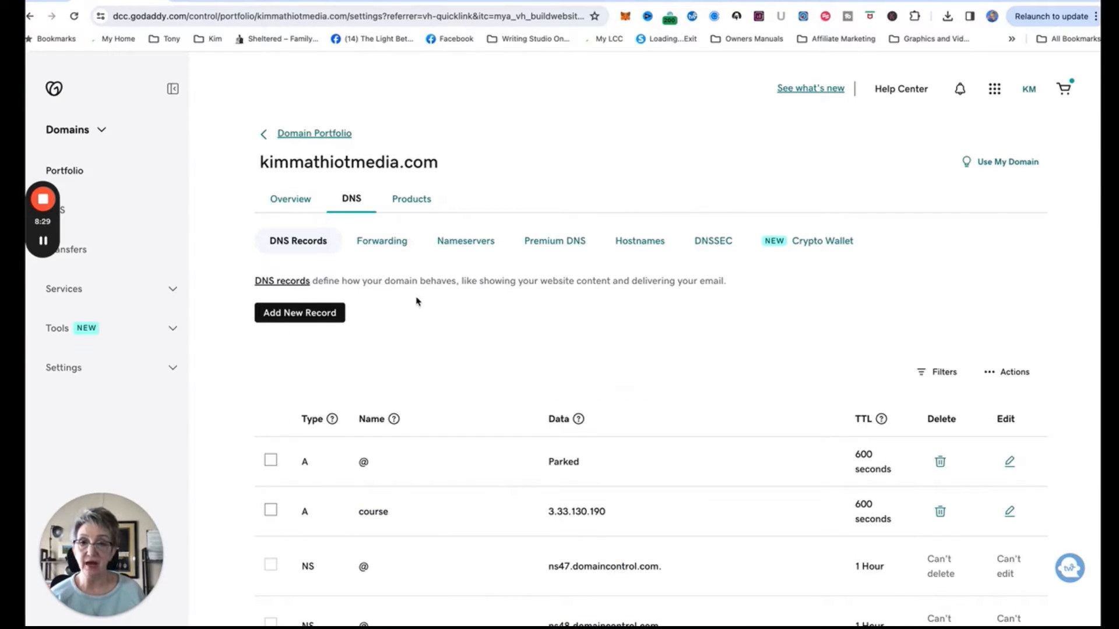
# Start a new CNAME record named _0bc4990dd5b8d74b39463e69920c8e18, then return to Systeme.io.
pyautogui.scroll(-2, 419, 299)
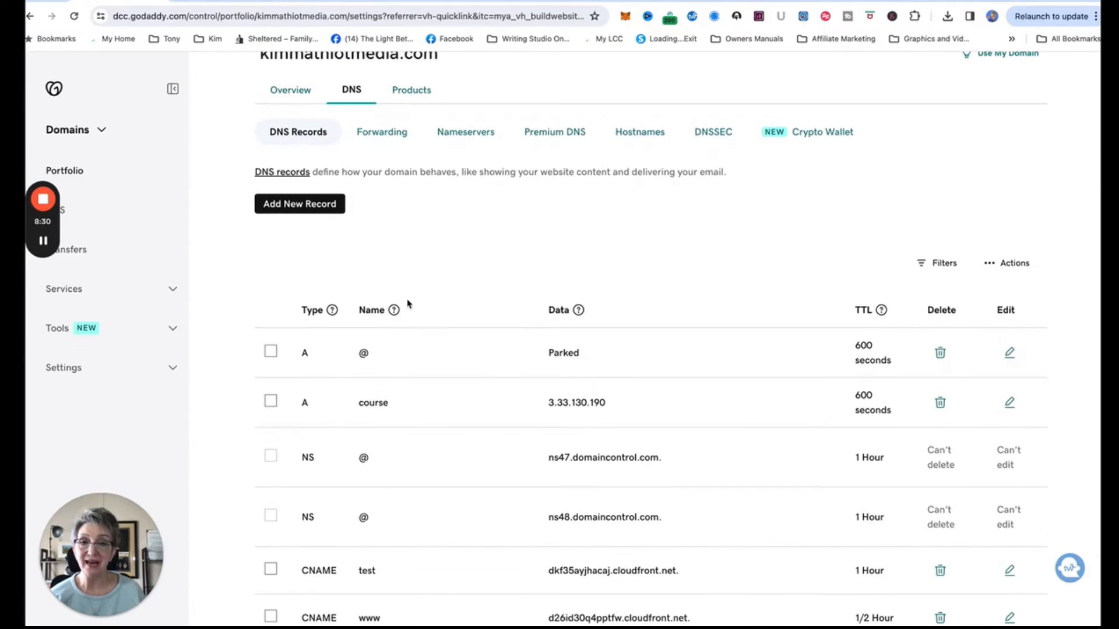
pyautogui.click(313, 208)
pyautogui.click(363, 287)
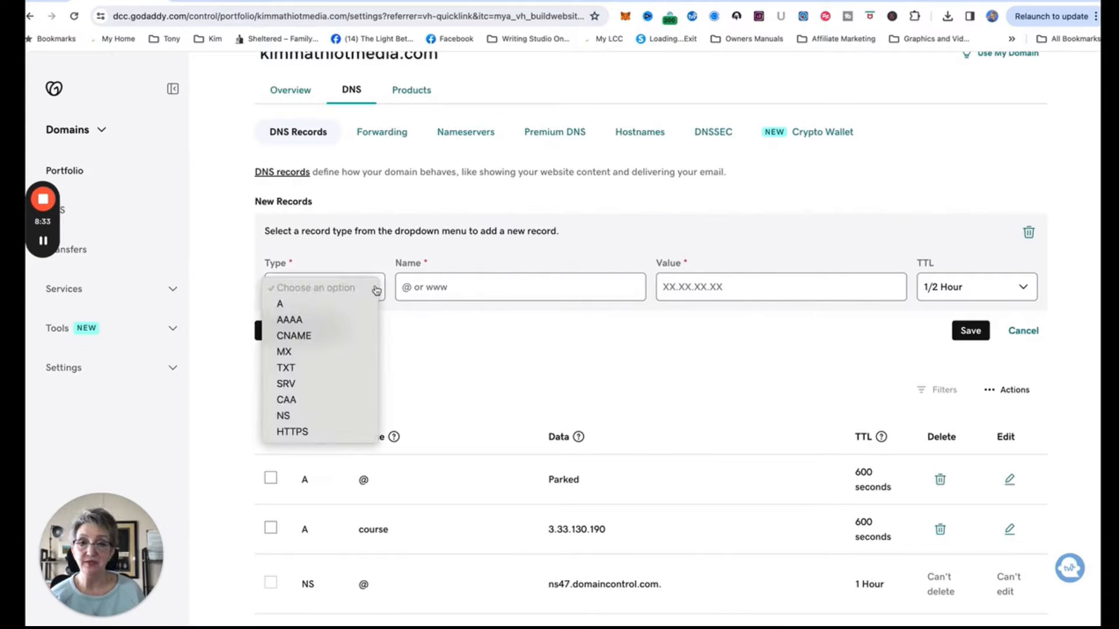
pyautogui.click(308, 336)
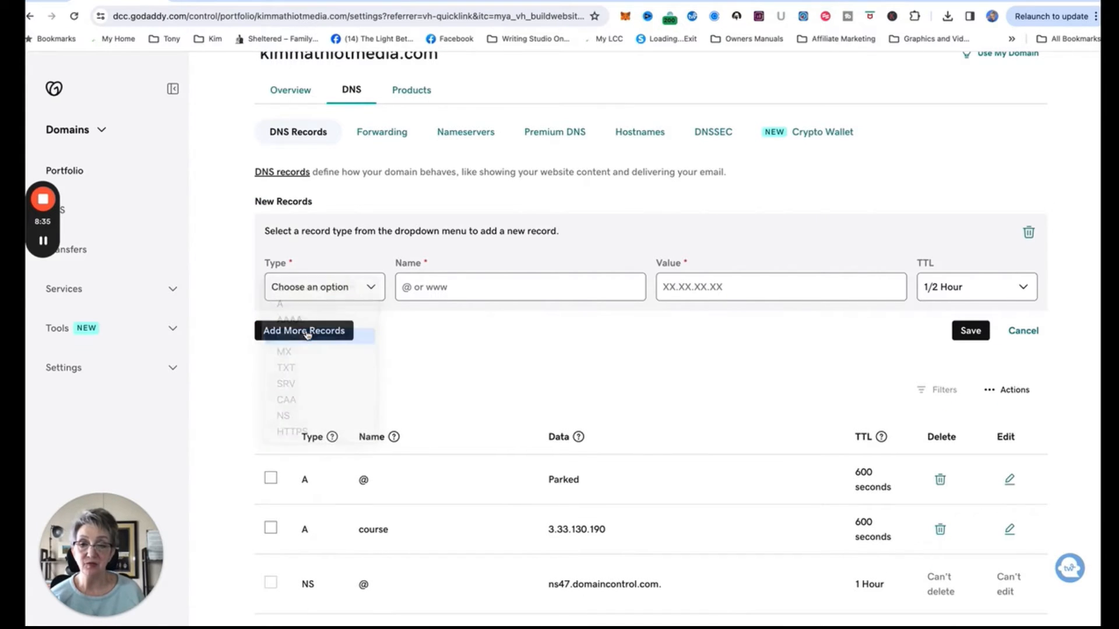
pyautogui.click(472, 288)
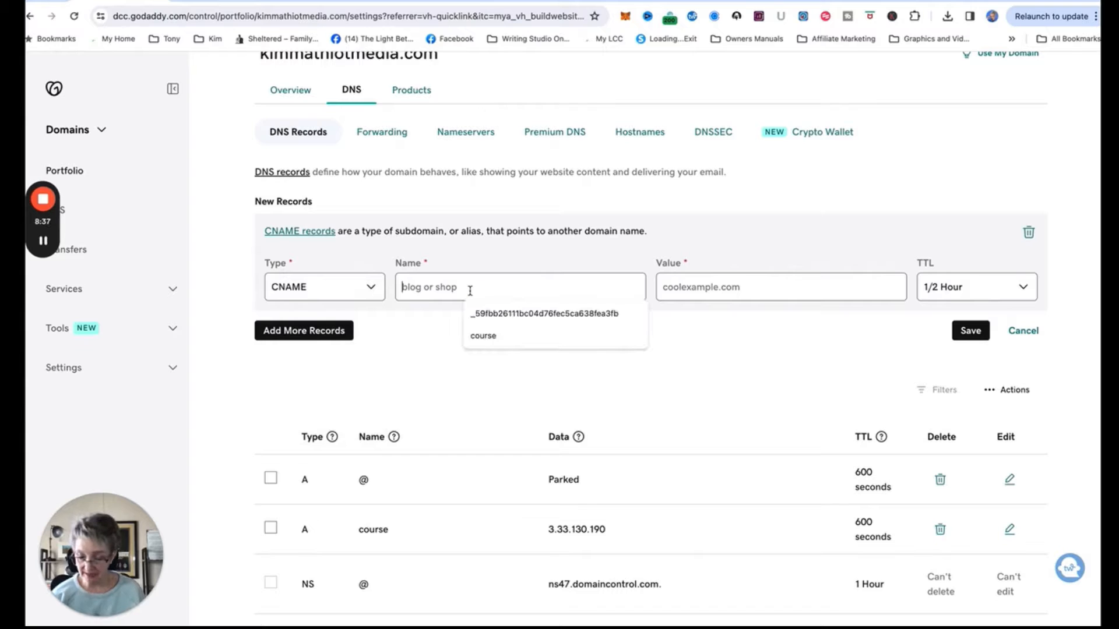
pyautogui.press('super+v')
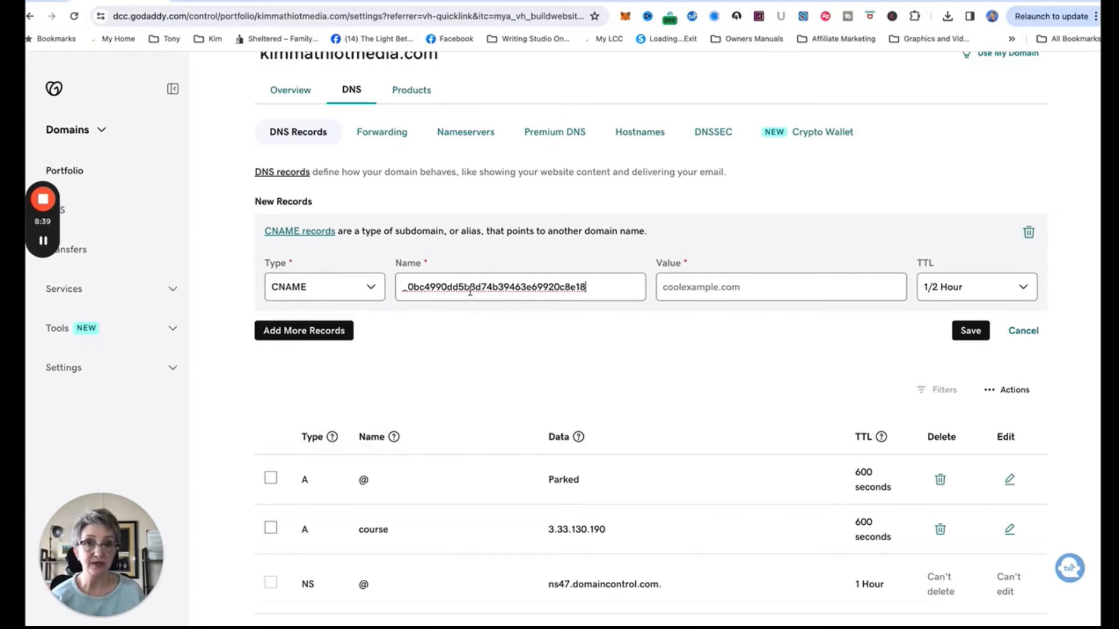
pyautogui.click(215, 2)
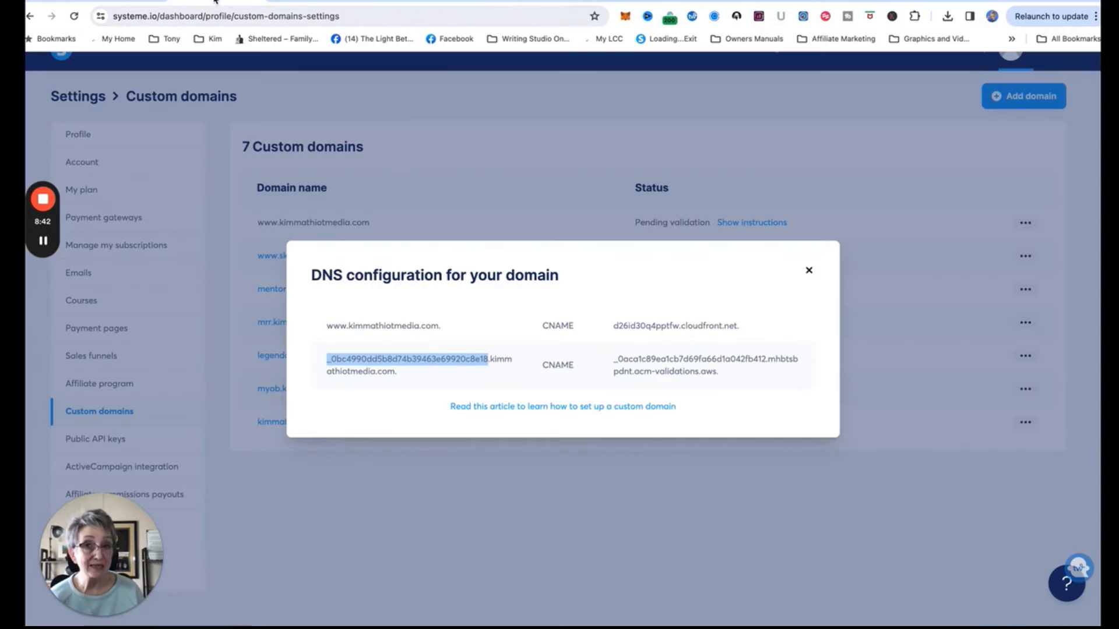
# Copy the validation record's acm-validations.aws target value and switch back to GoDaddy.
pyautogui.click(727, 376)
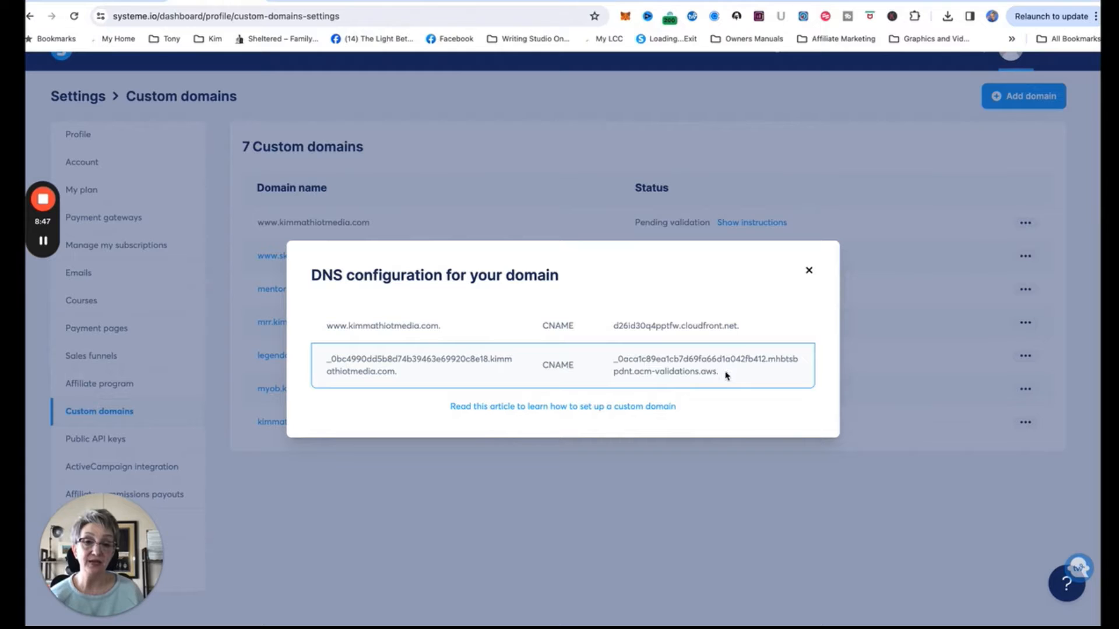
pyautogui.moveTo(728, 376); pyautogui.dragTo(616, 364)
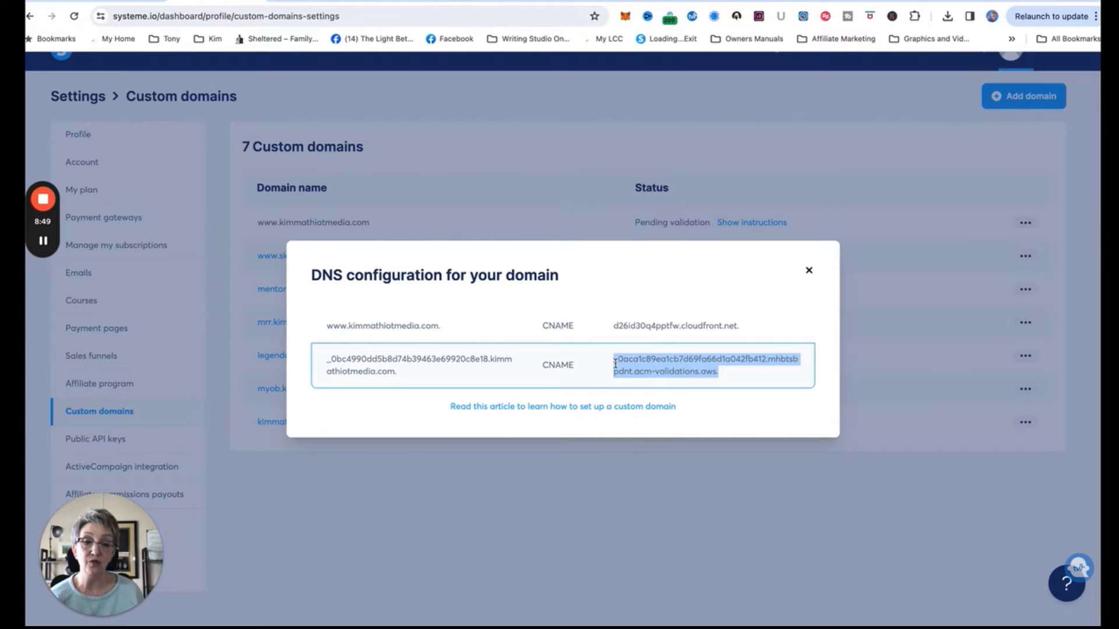
pyautogui.rightClick(638, 366)
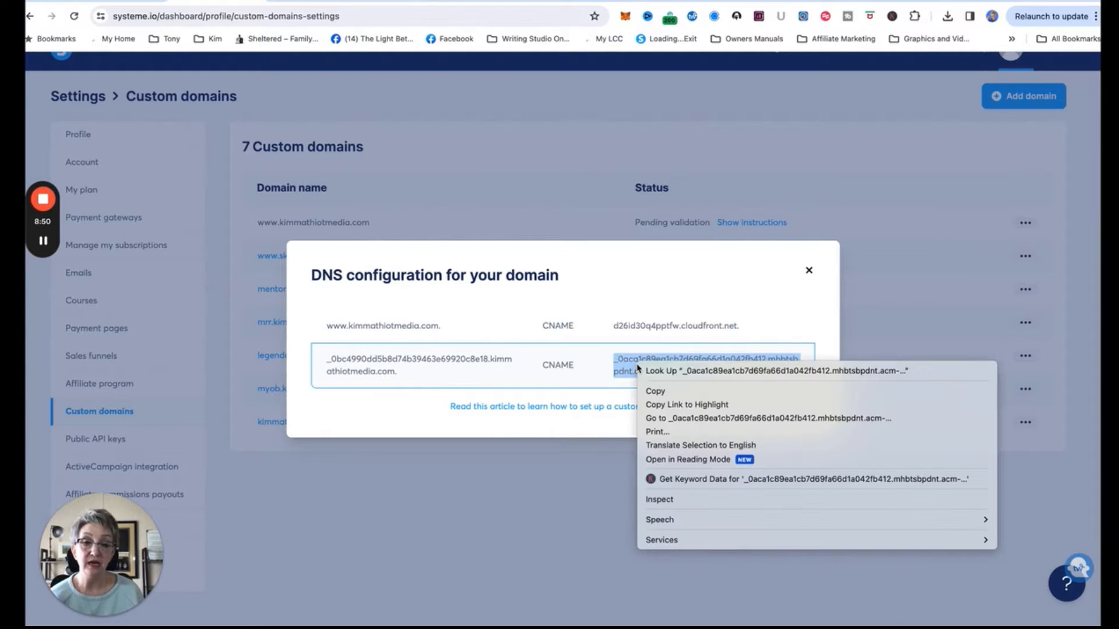
pyautogui.click(651, 392)
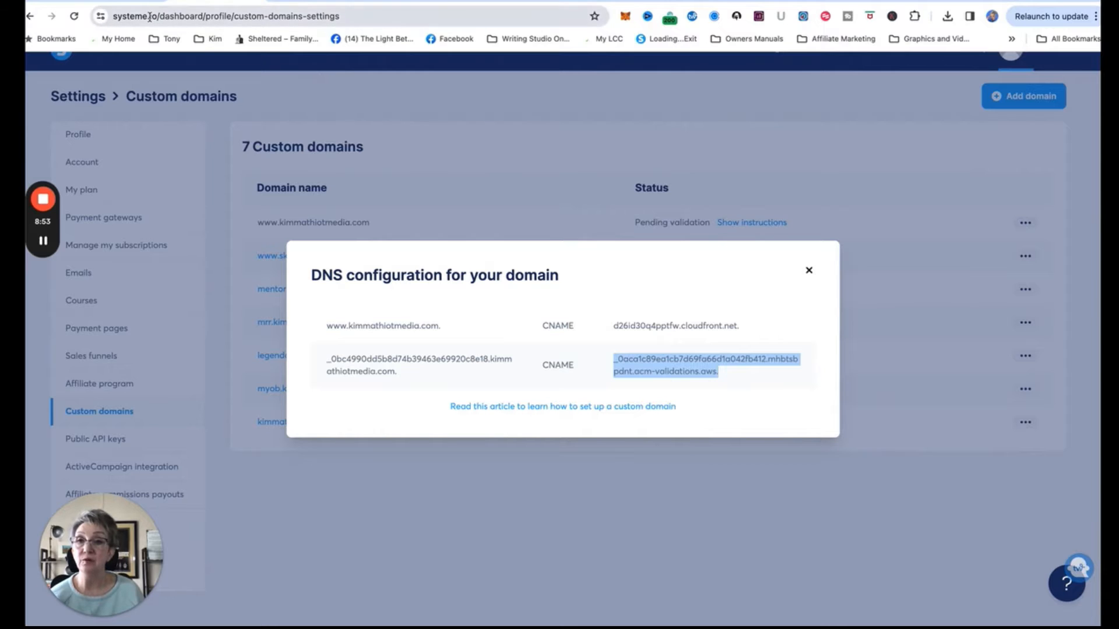
pyautogui.hotkey('ctrl', 'Tab')
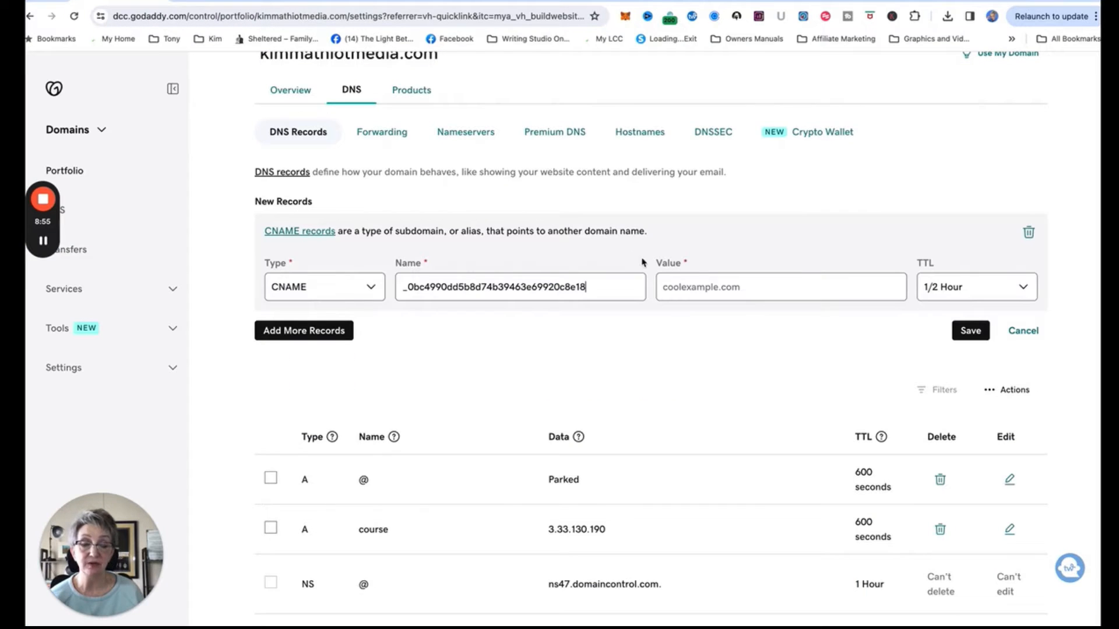
# Paste the copied acm-validations.aws target into the new validation CNAME's value and save it.
pyautogui.click(678, 284)
pyautogui.rightClick(678, 284)
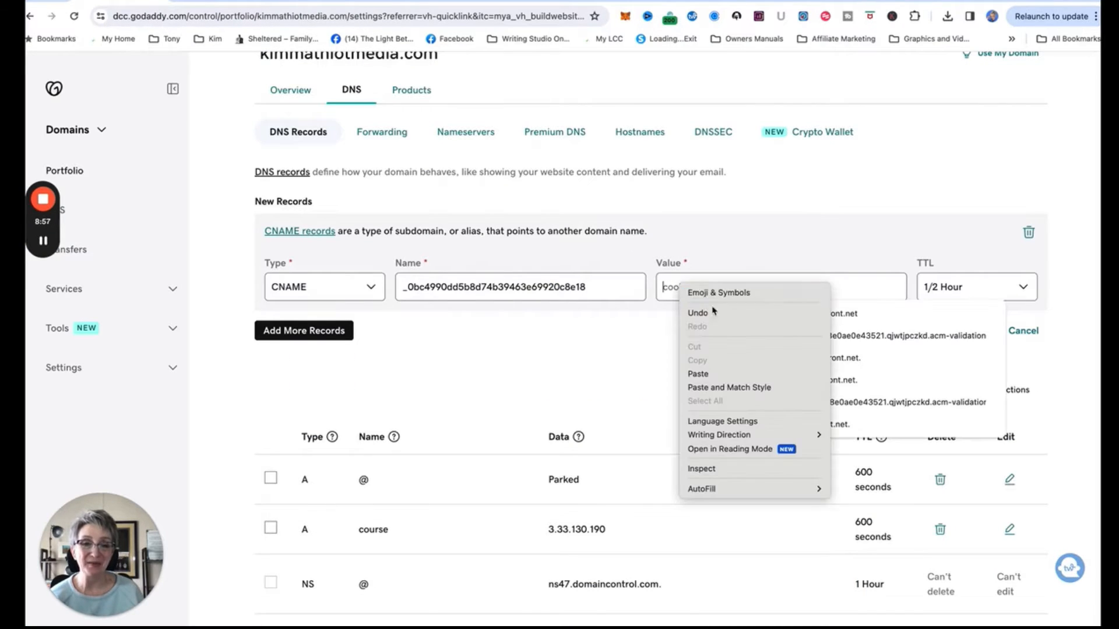
pyautogui.click(714, 374)
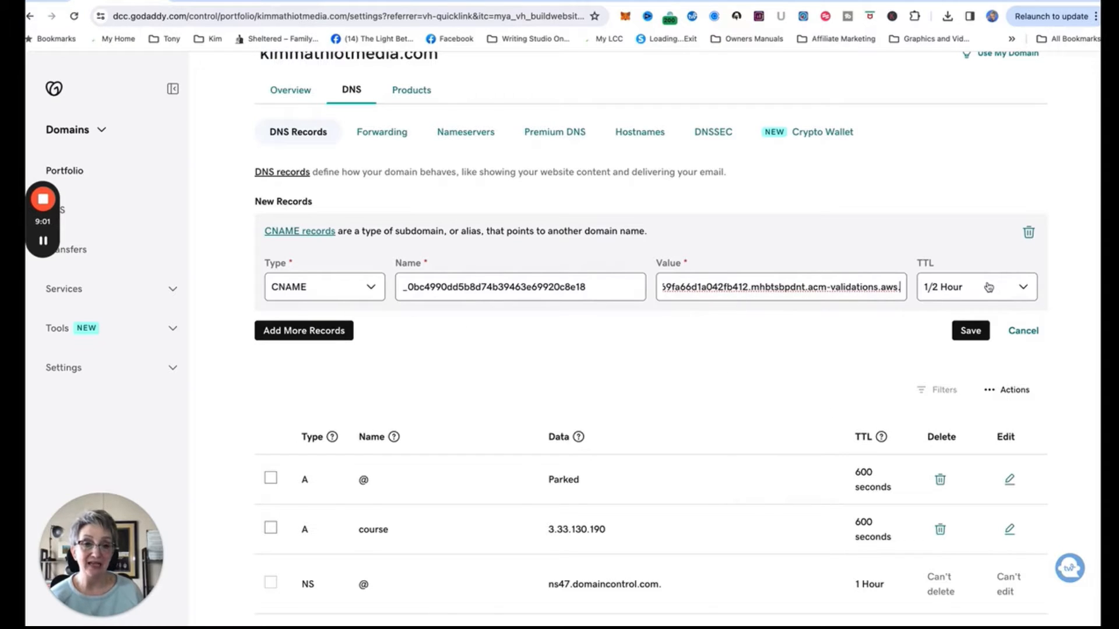
pyautogui.click(981, 331)
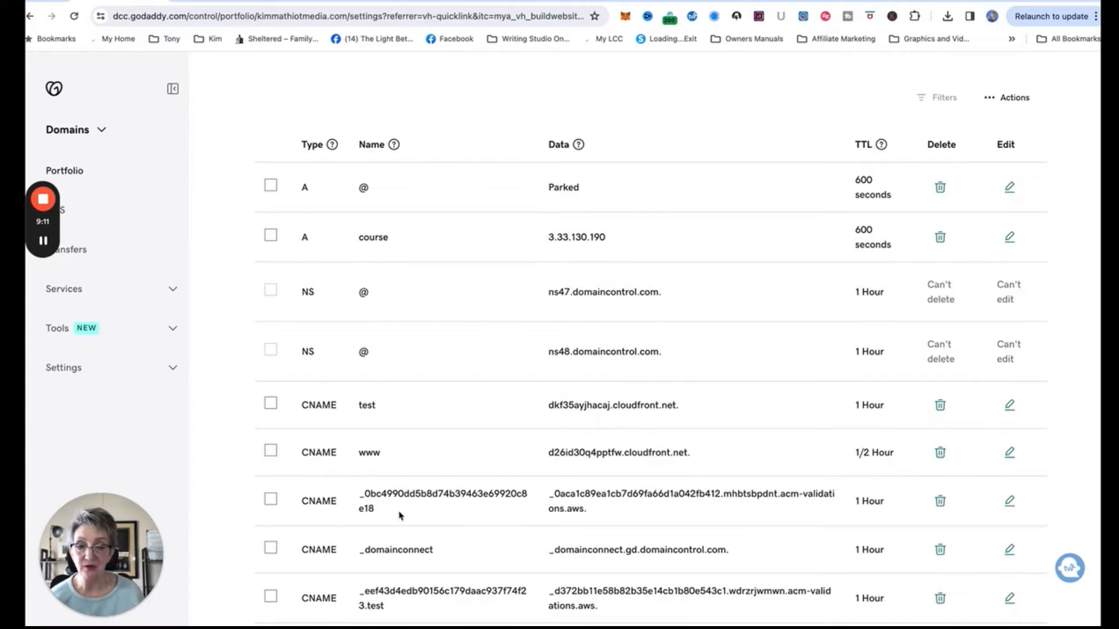
# Delete the conflicting _0bc4990dd5b8d74b39463e69920c8e18 record.
pyautogui.scroll(-1, 458, 315)
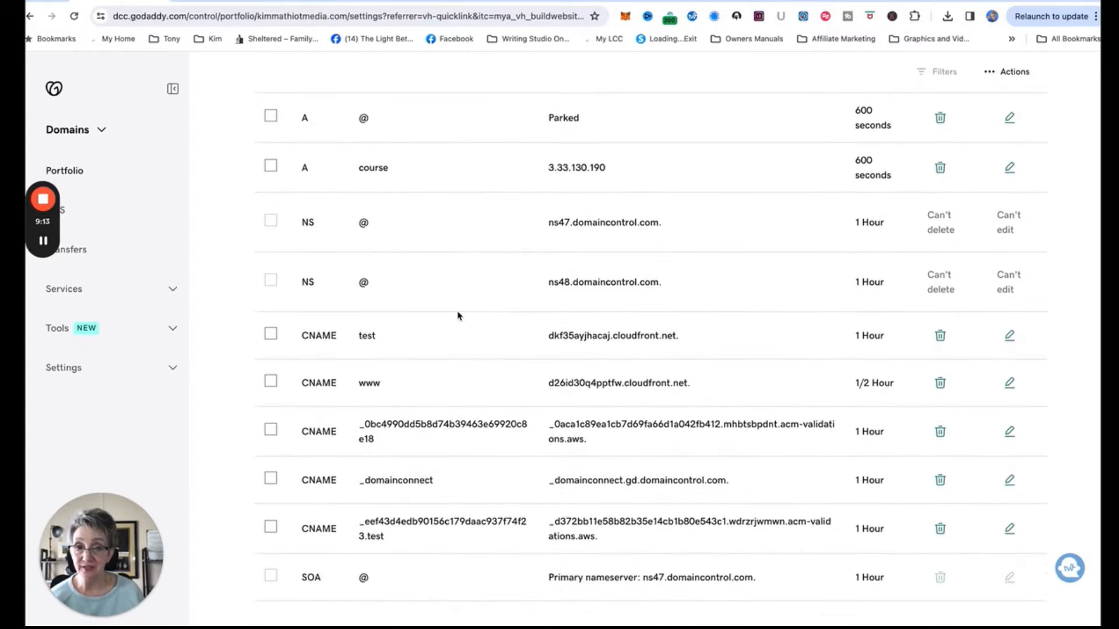
pyautogui.scroll(4, 458, 316)
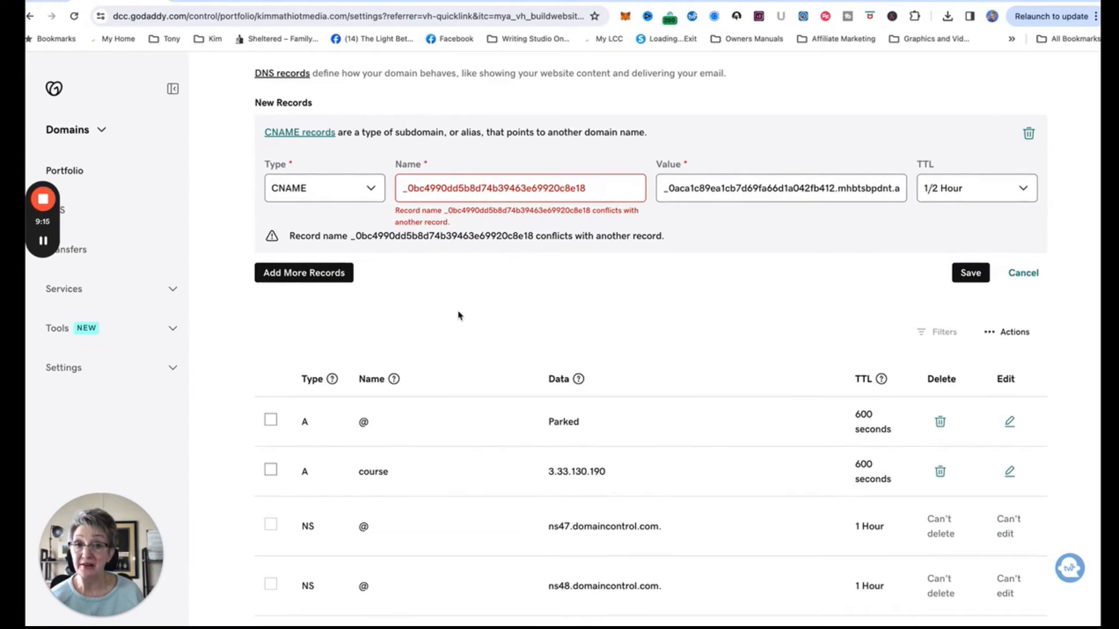
pyautogui.scroll(-5, 505, 256)
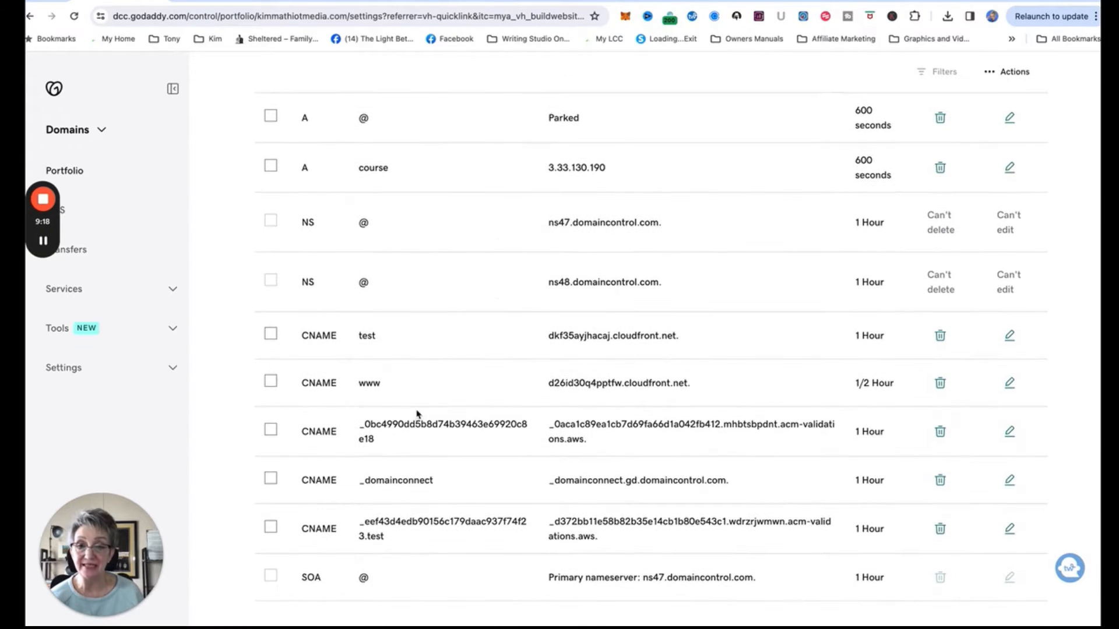
pyautogui.click(939, 434)
pyautogui.click(290, 367)
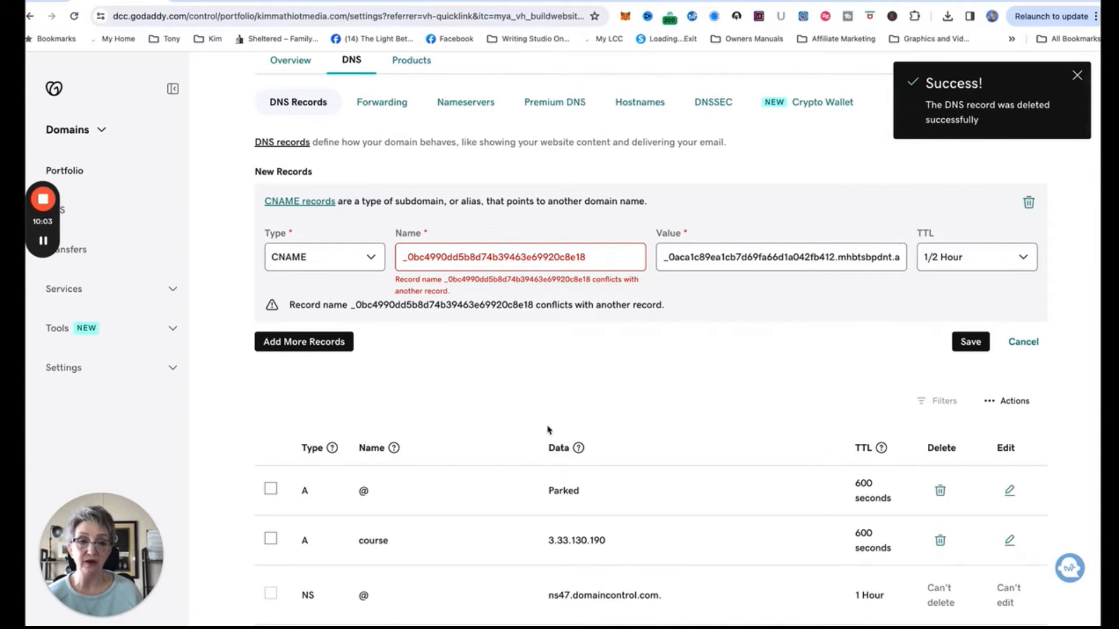
# Rename the validation CNAME to _59fbb26111bc04d76fec5ca638fea3fb and save it.
pyautogui.click(600, 257)
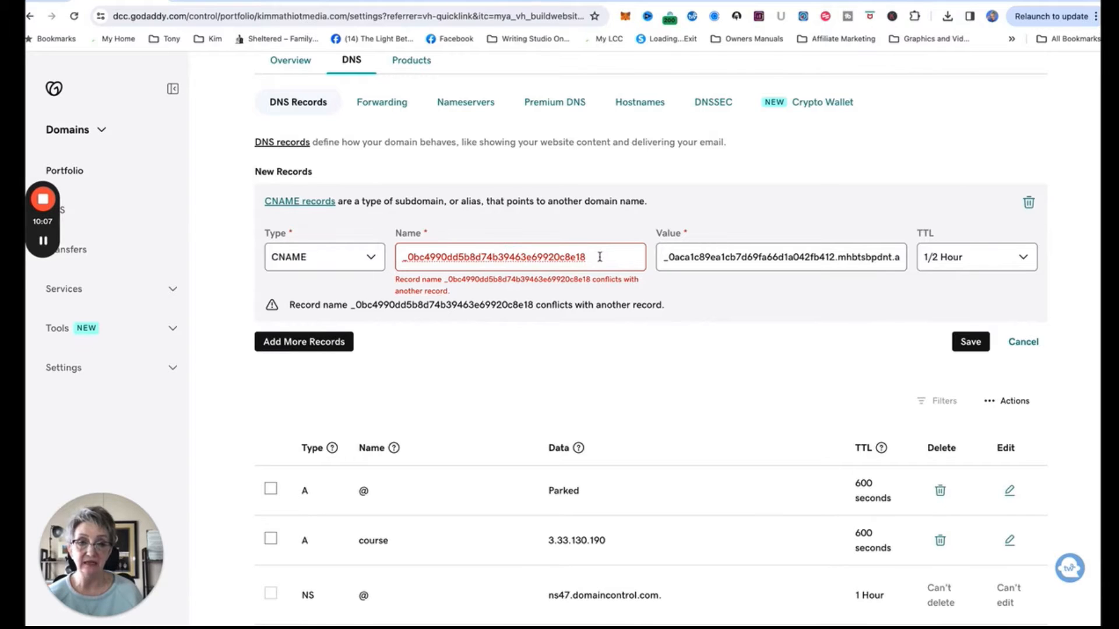
pyautogui.moveTo(596, 257); pyautogui.dragTo(401, 257)
pyautogui.press('BackSpace')
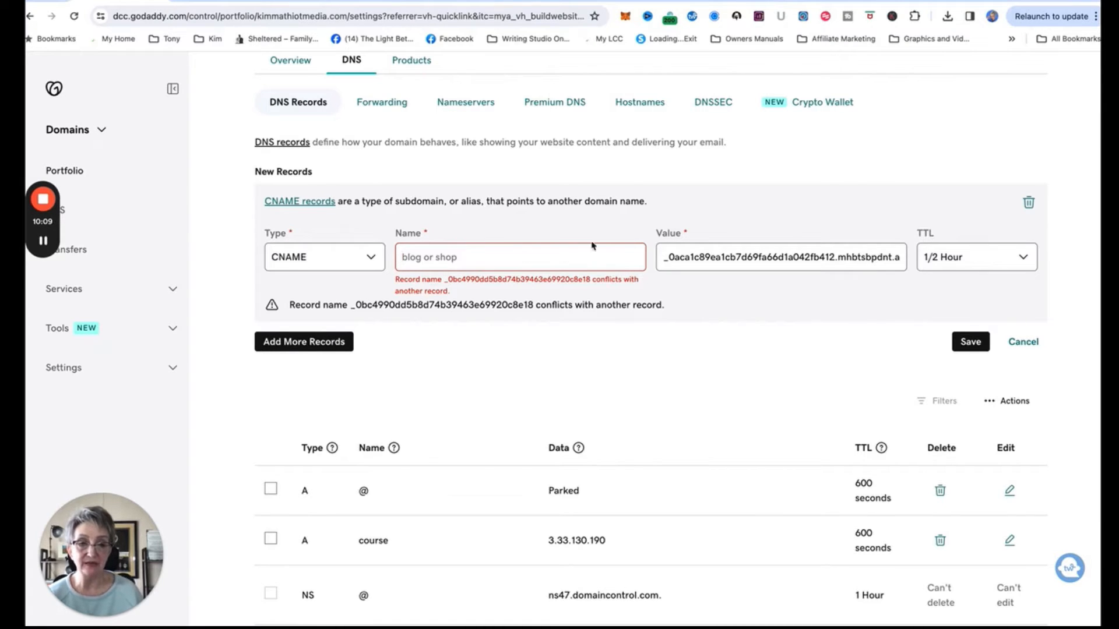
pyautogui.click(571, 258)
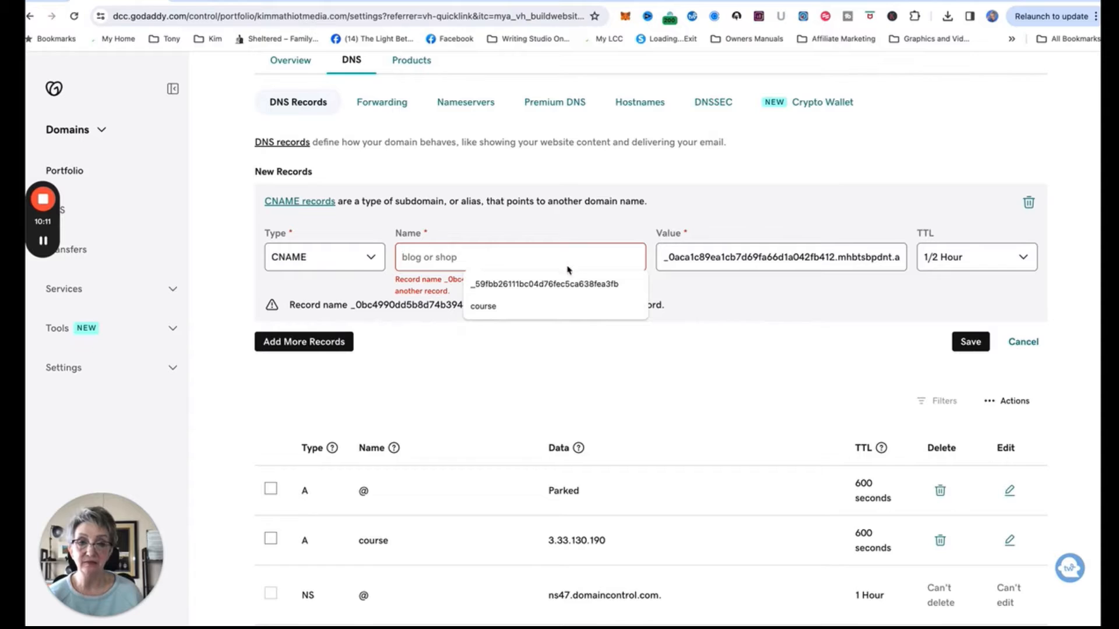
pyautogui.click(561, 282)
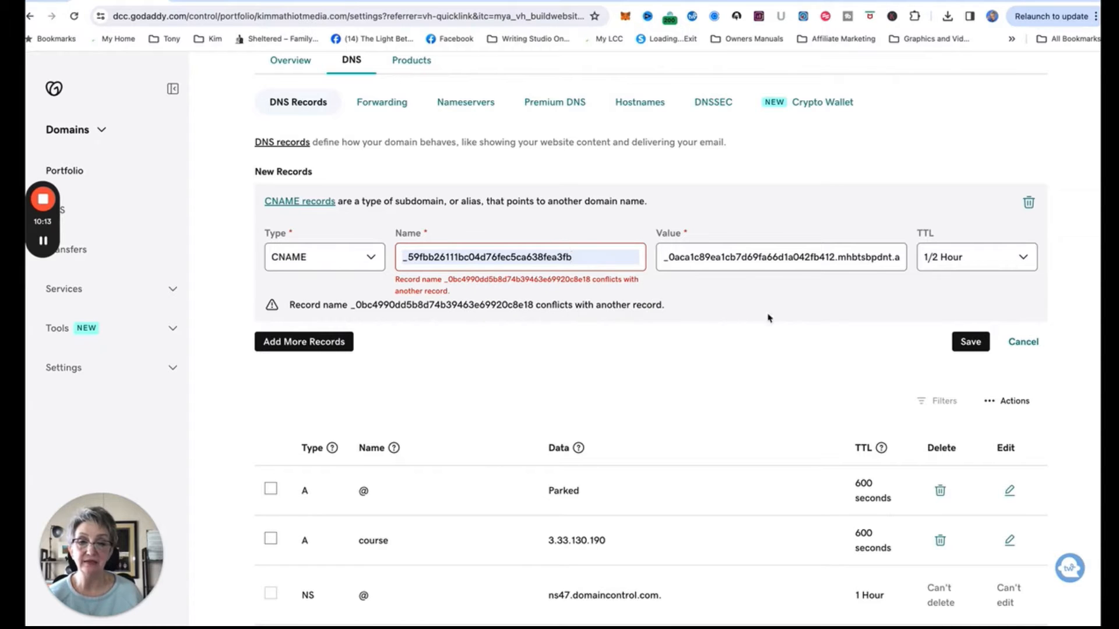
pyautogui.click(970, 343)
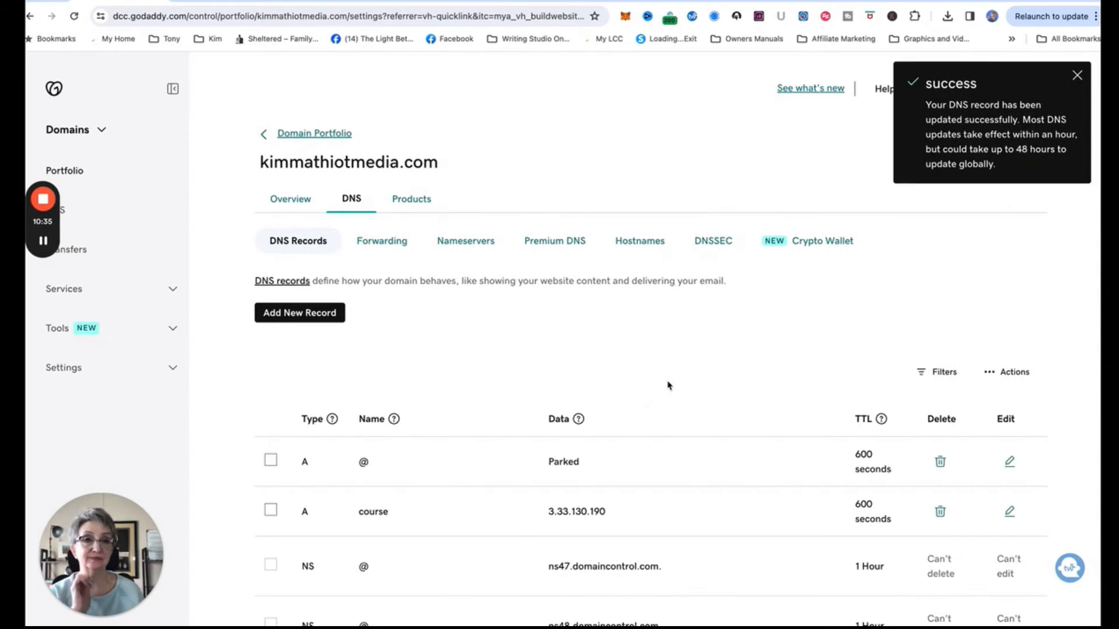
pyautogui.scroll(-6, 635, 398)
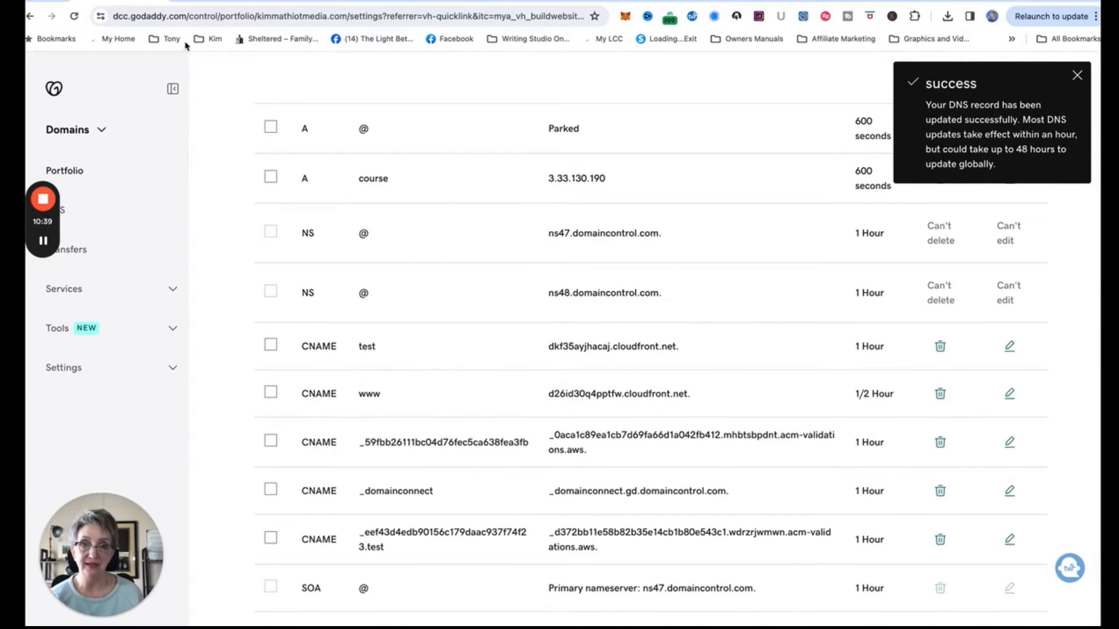
pyautogui.click(199, 3)
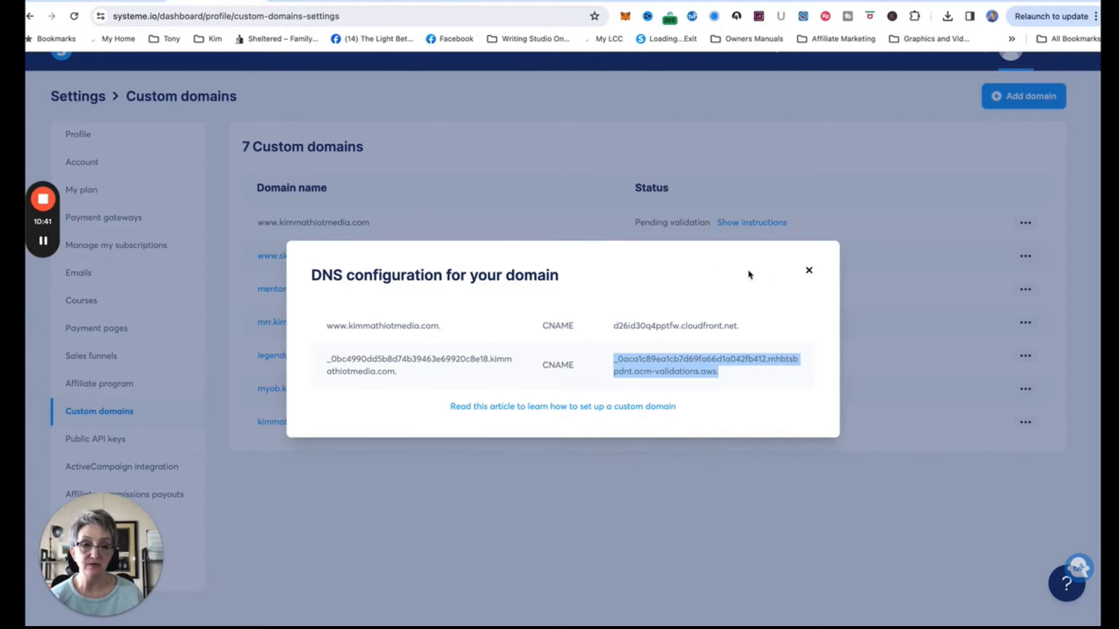
# Close Systeme.io's DNS configuration instructions and return to GoDaddy's DNS records list.
pyautogui.click(808, 271)
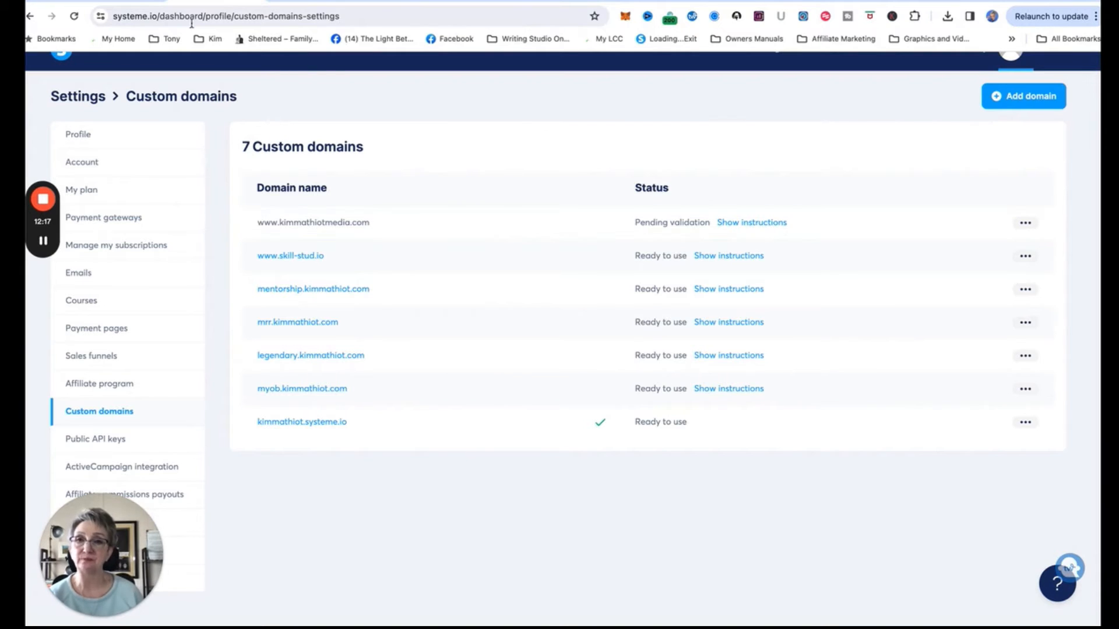
pyautogui.click(119, 2)
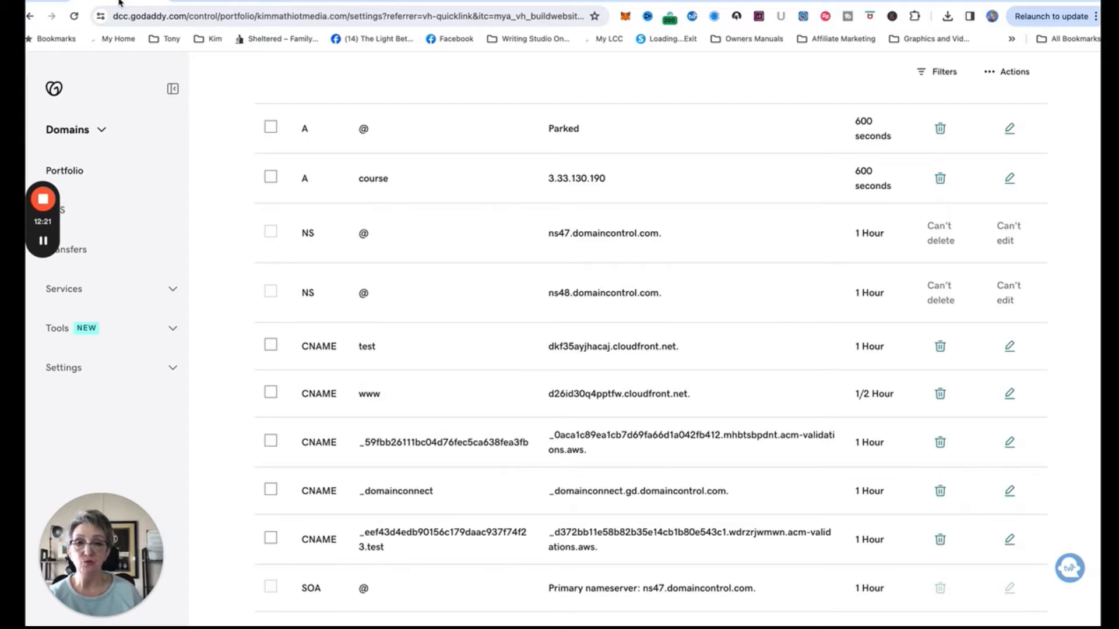
# Delete the course A record pointing to 3.33.130.190.
pyautogui.click(944, 181)
pyautogui.click(286, 366)
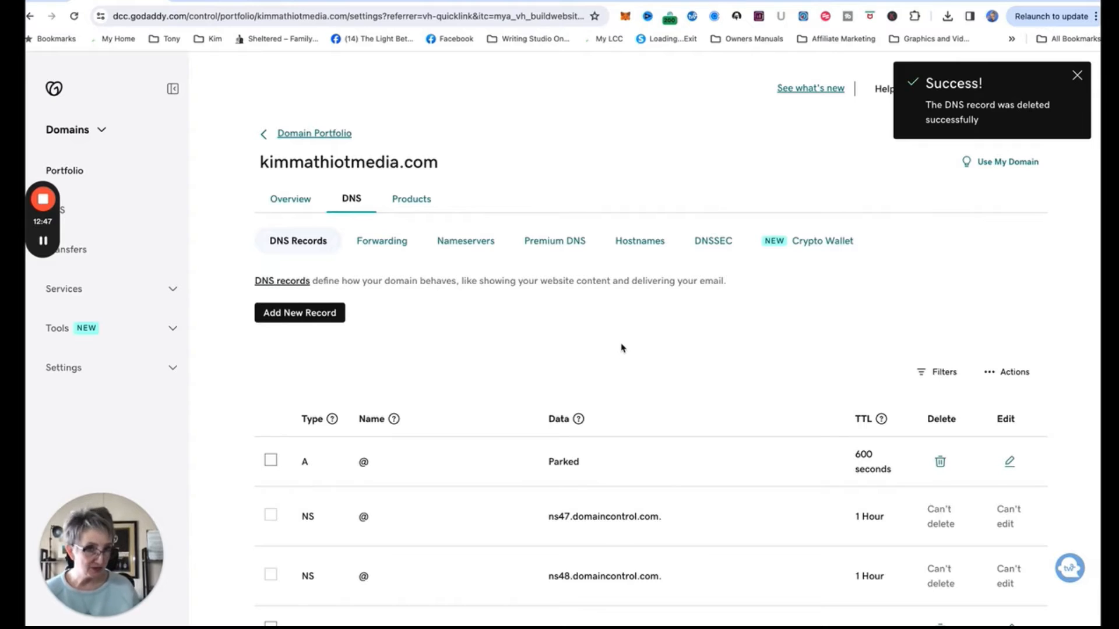
pyautogui.scroll(-2, 620, 366)
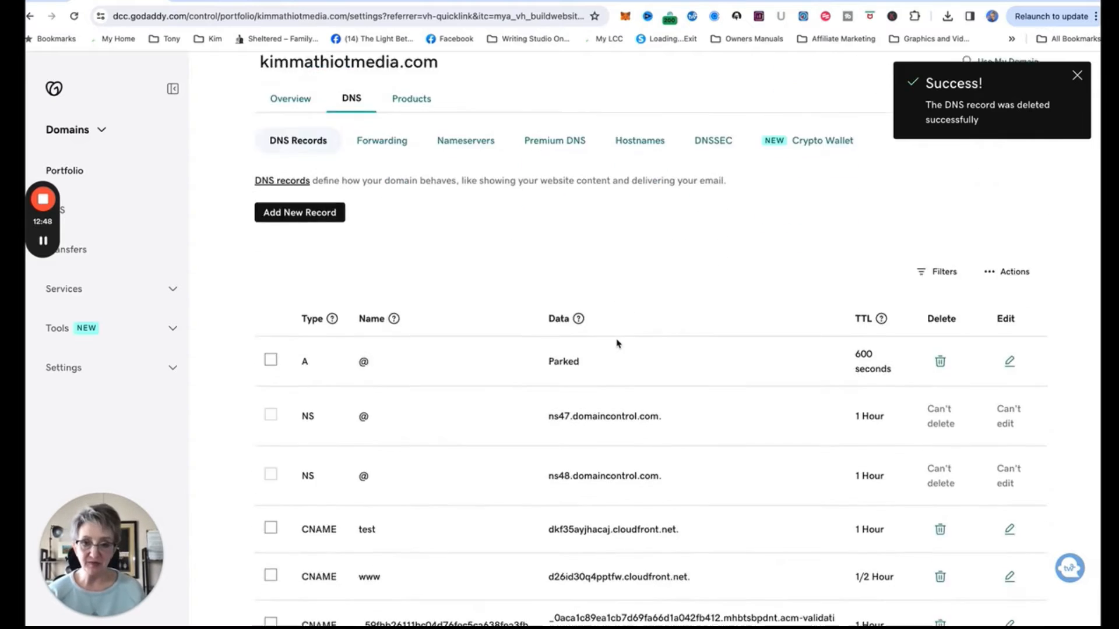
pyautogui.scroll(-1, 618, 344)
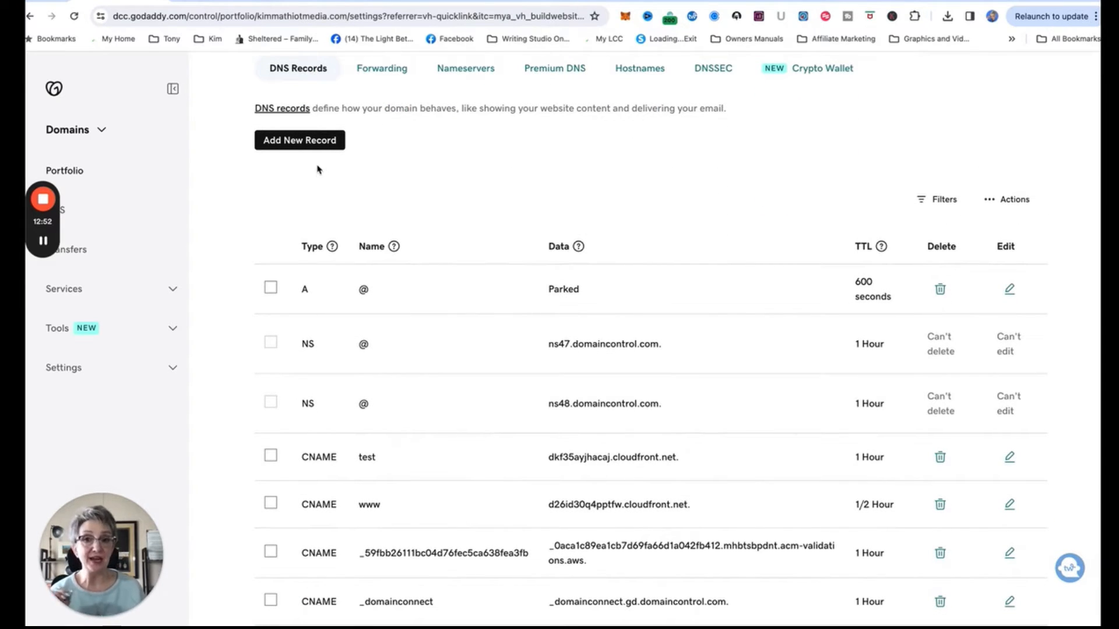
# Start drafting a new A record named go.
pyautogui.click(311, 142)
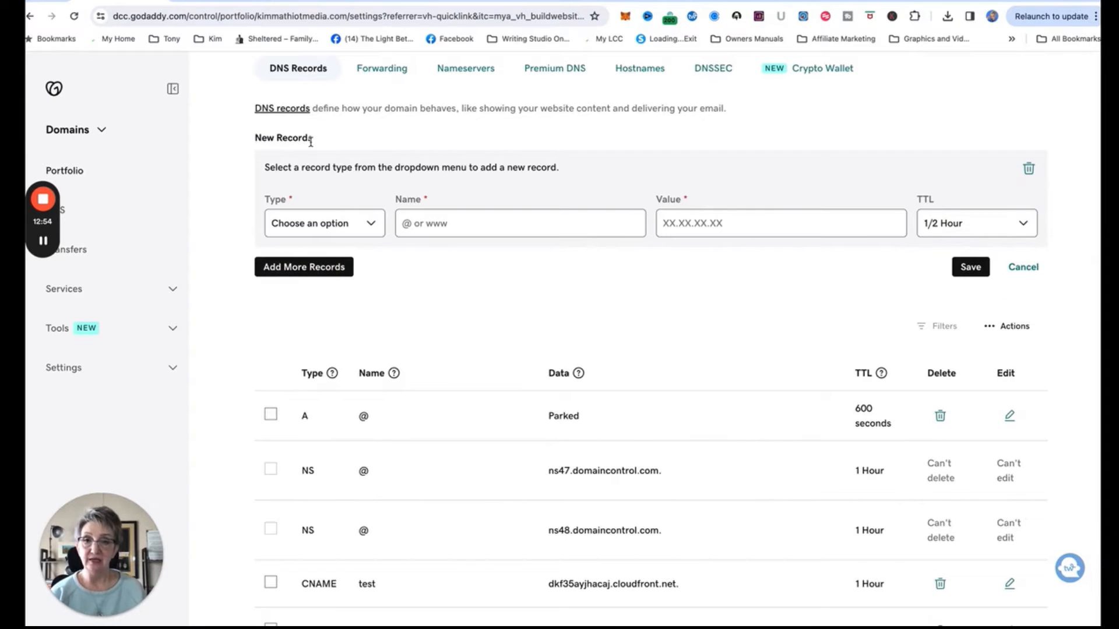
pyautogui.click(370, 221)
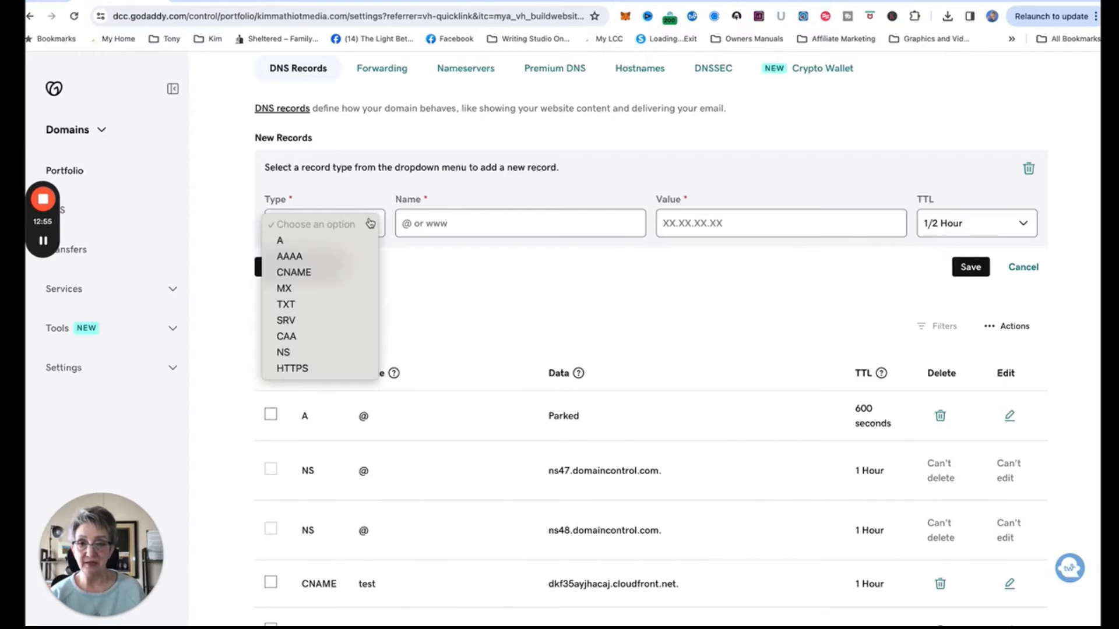
pyautogui.click(294, 242)
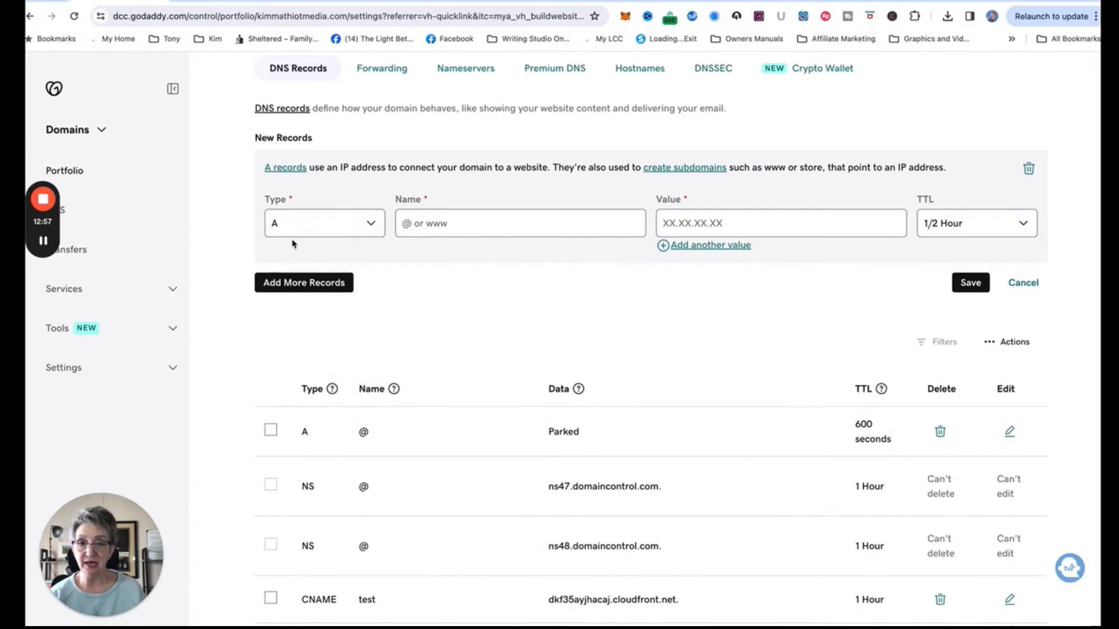
pyautogui.click(426, 229)
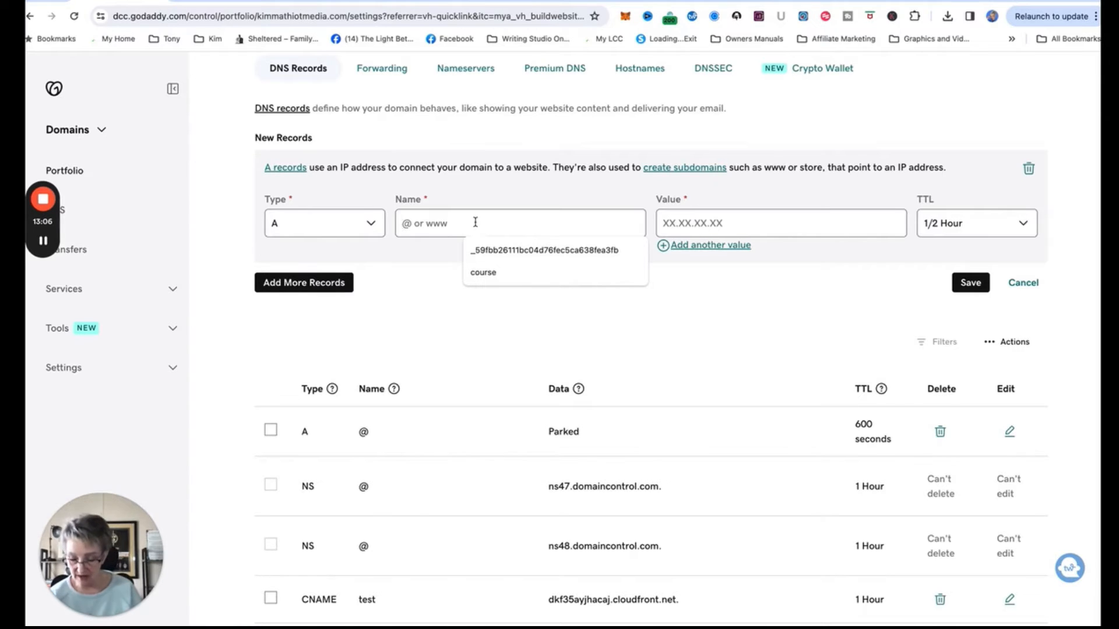
pyautogui.write('go')
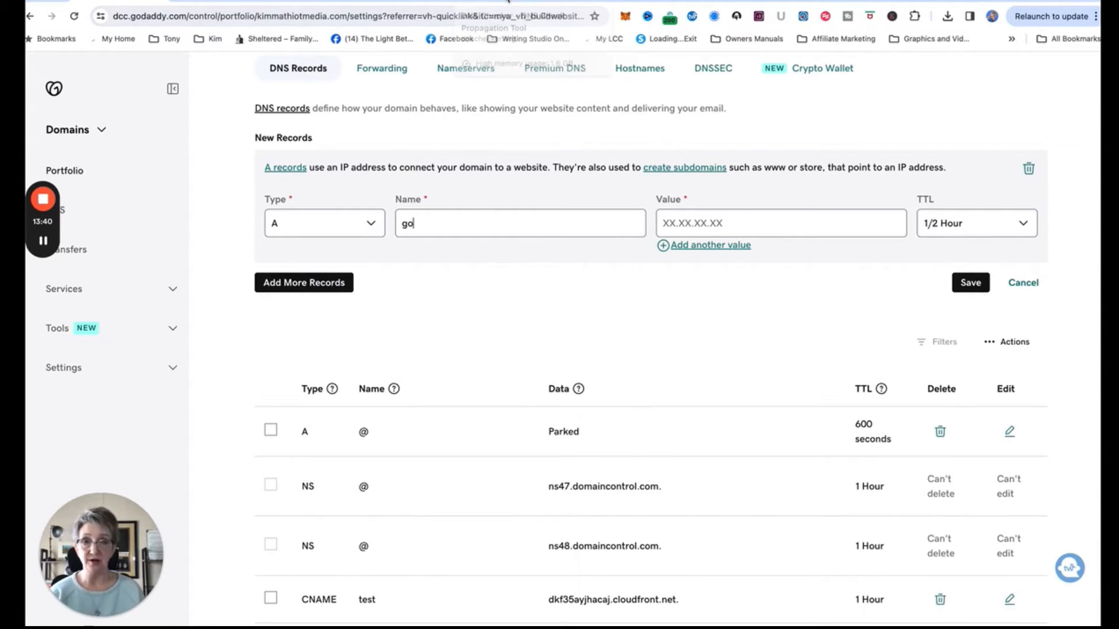
pyautogui.click(507, 2)
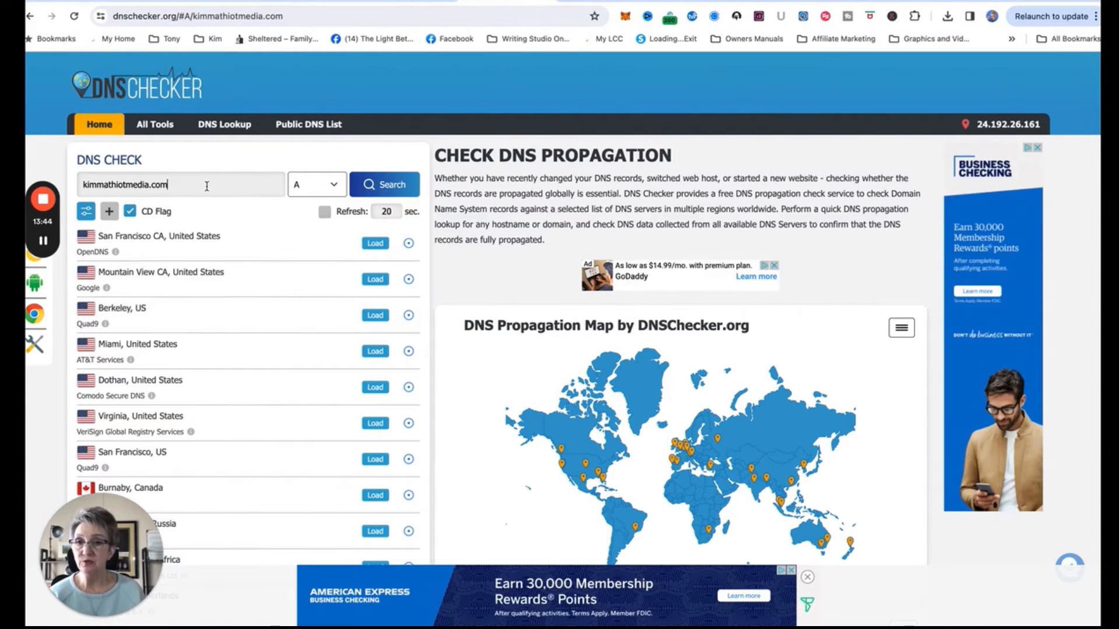
# Look up kimmathiotmedia.com's A record in DNSChecker and copy the resolved 3.33.130.190.
pyautogui.moveTo(205, 185); pyautogui.dragTo(142, 180)
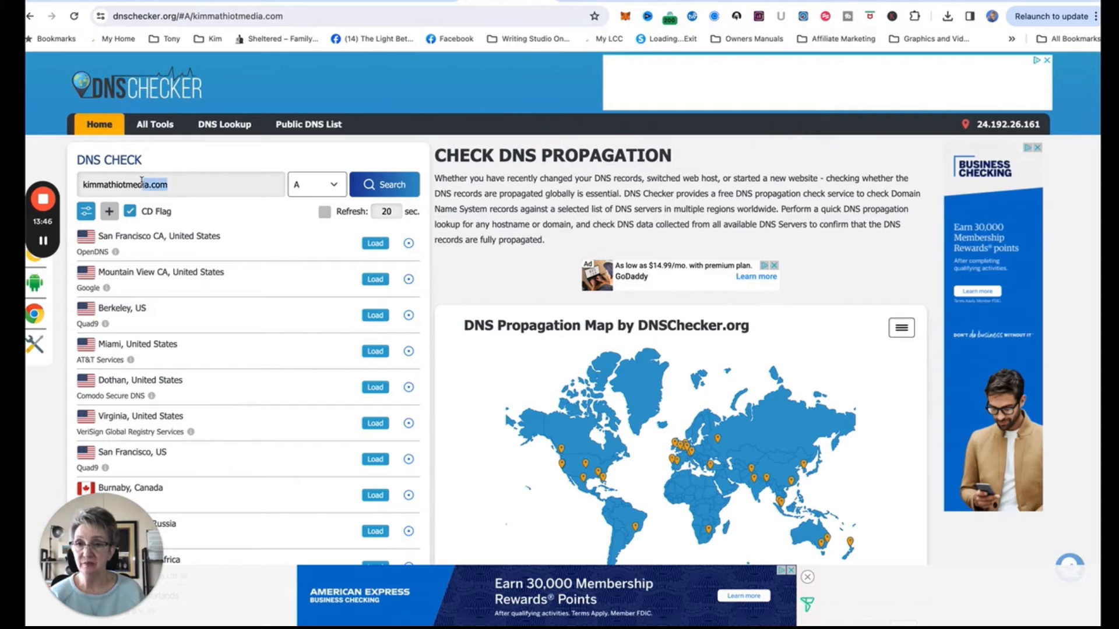
pyautogui.click(169, 184)
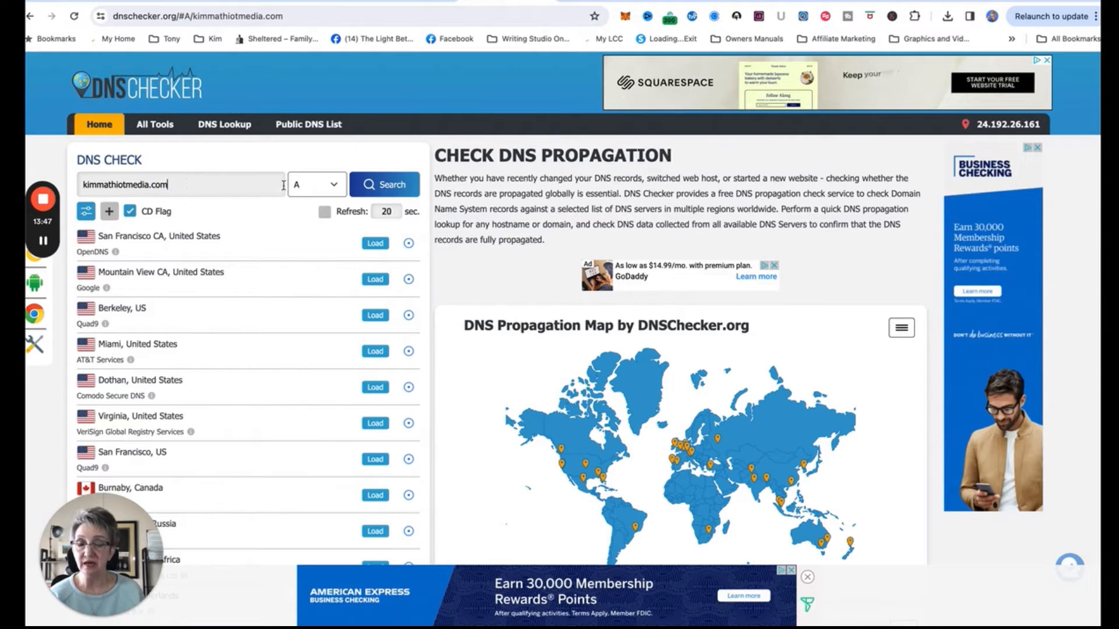
pyautogui.click(387, 185)
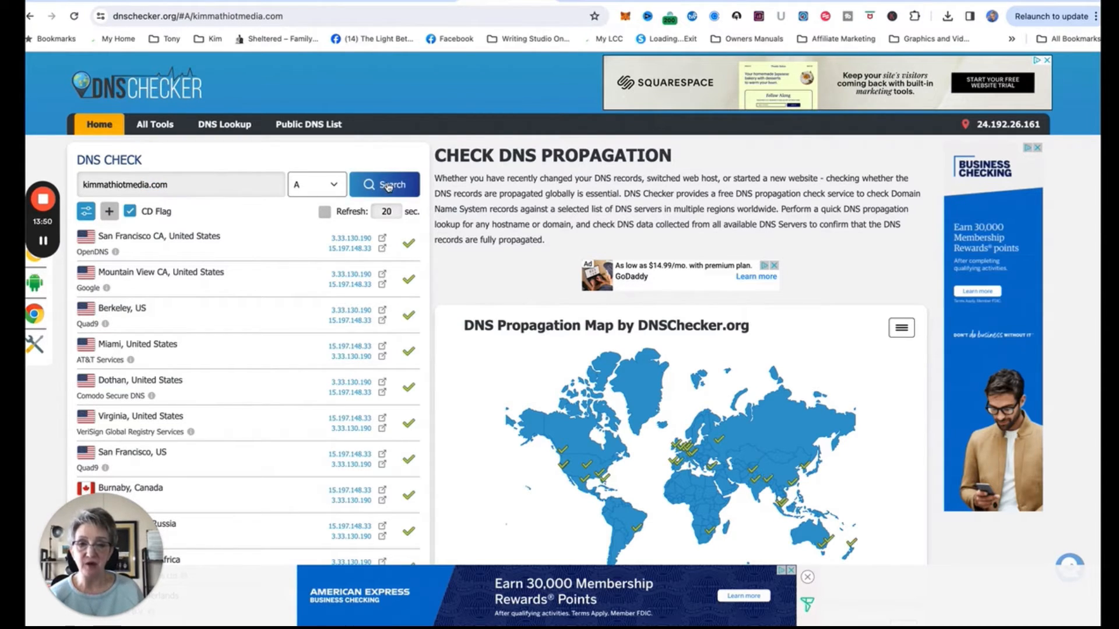
pyautogui.scroll(-3, 674, 441)
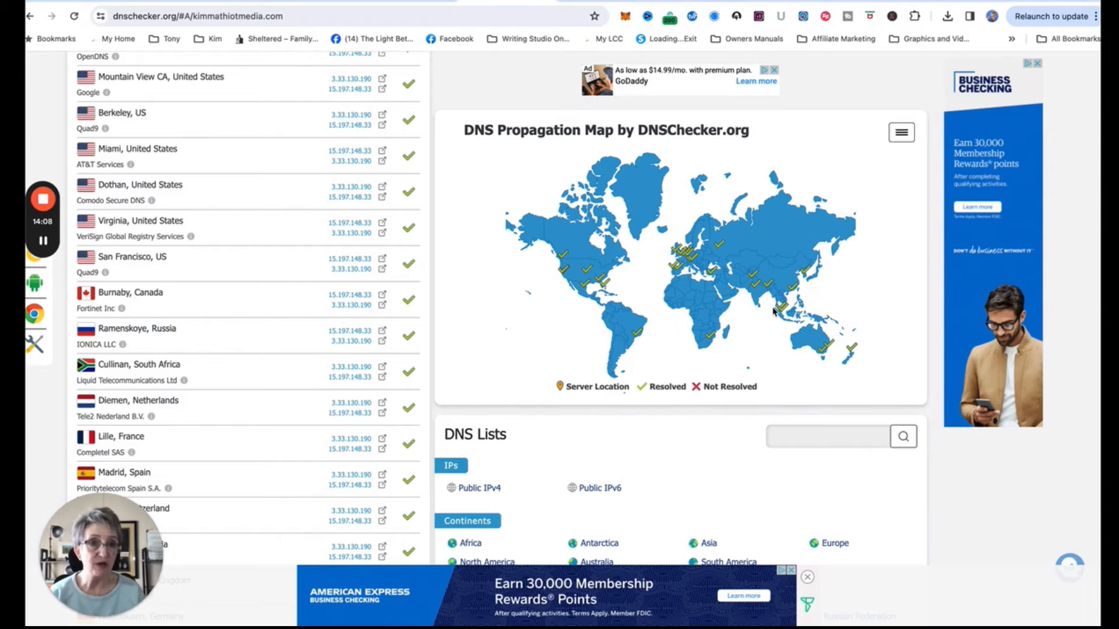
pyautogui.scroll(4, 515, 274)
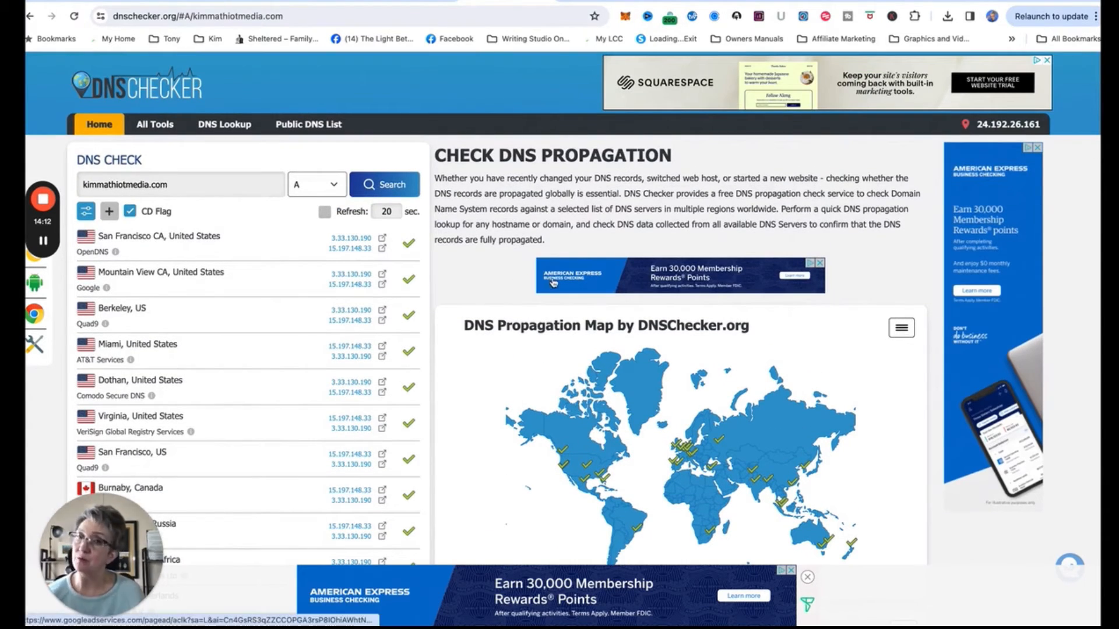
pyautogui.moveTo(354, 239)
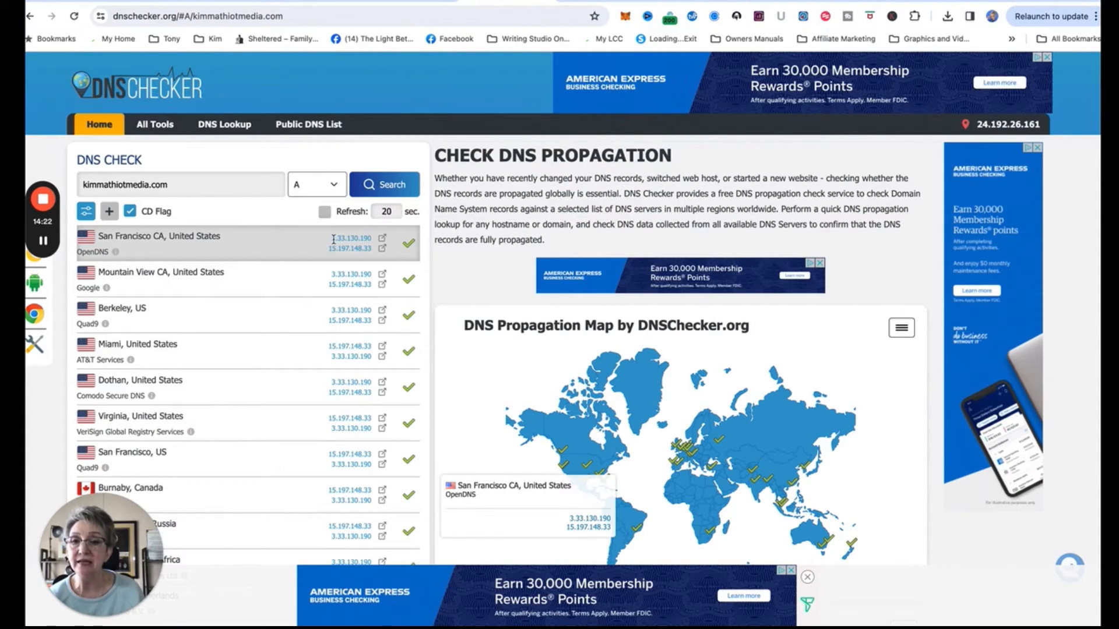
pyautogui.moveTo(333, 239); pyautogui.dragTo(374, 240)
pyautogui.hotkey('ctrl', 'c')
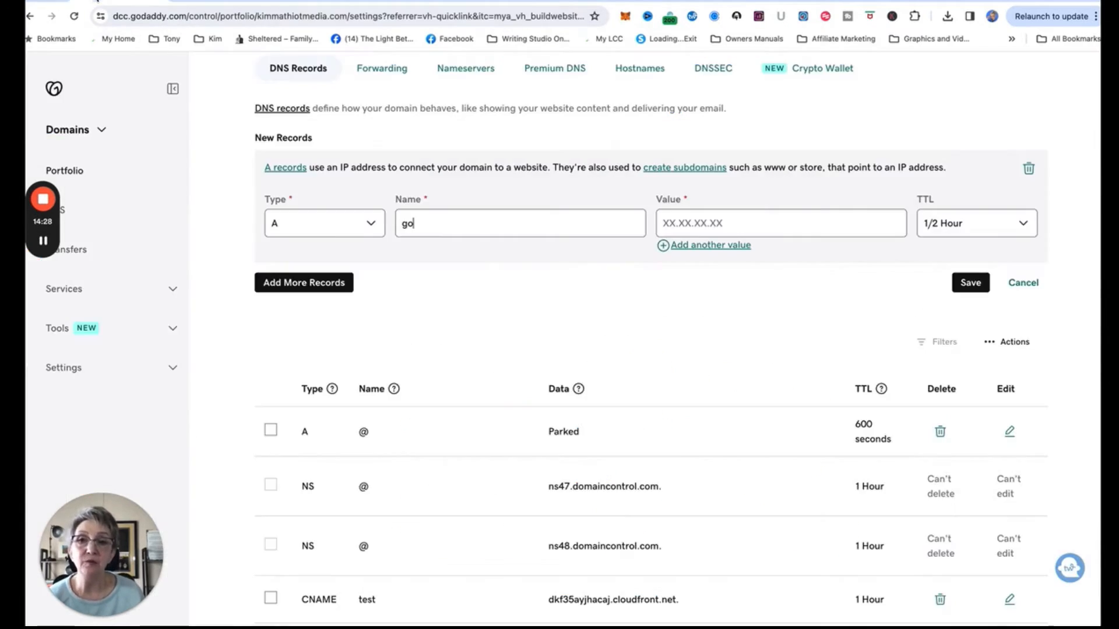
pyautogui.click(95, 2)
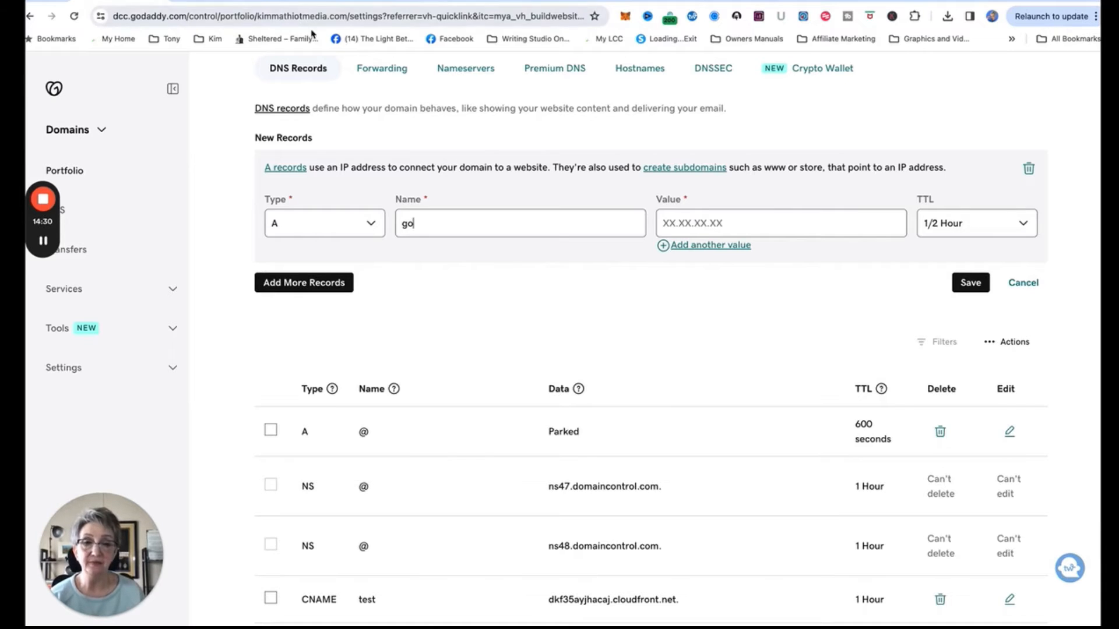
# Paste 3.33.130.190 as the go A record's value, save, and confirm the DNS update.
pyautogui.click(678, 221)
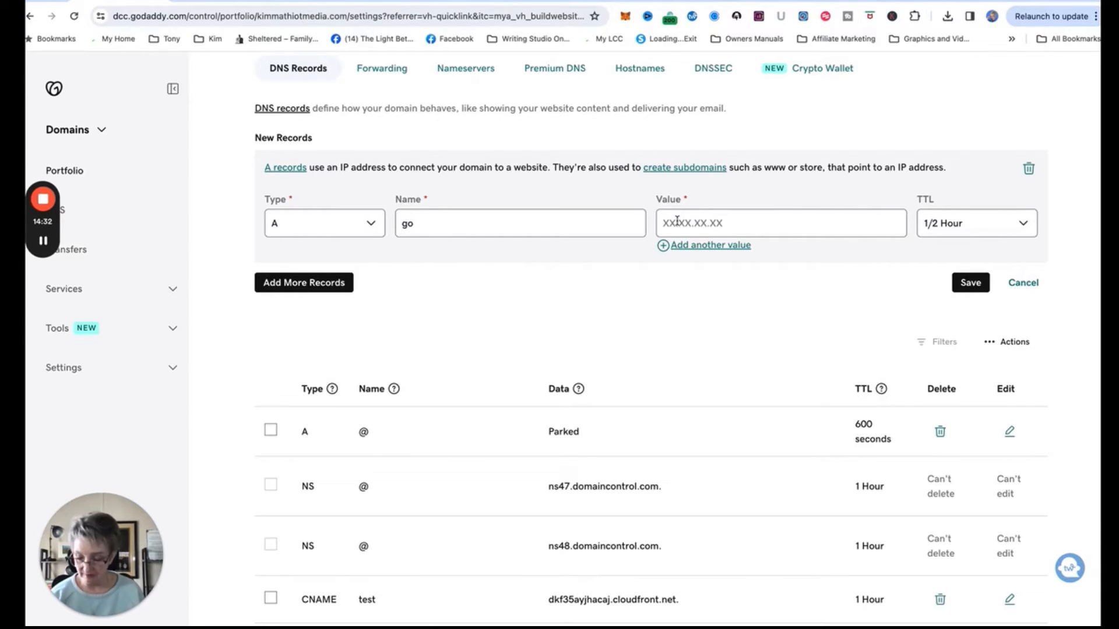
pyautogui.hotkey('ctrl', 'v')
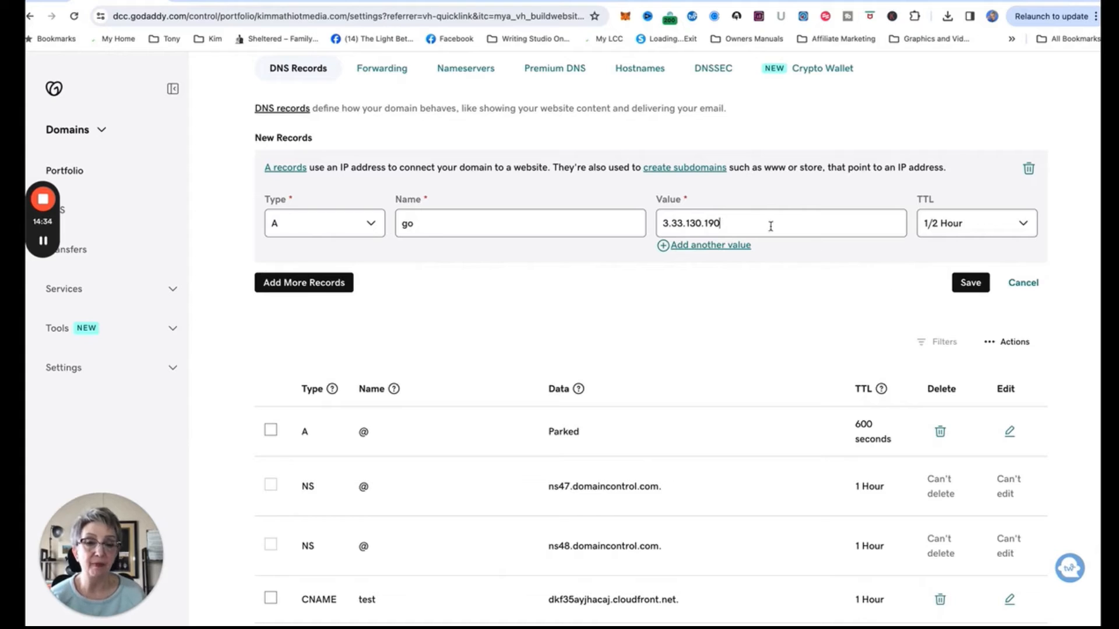
pyautogui.click(955, 290)
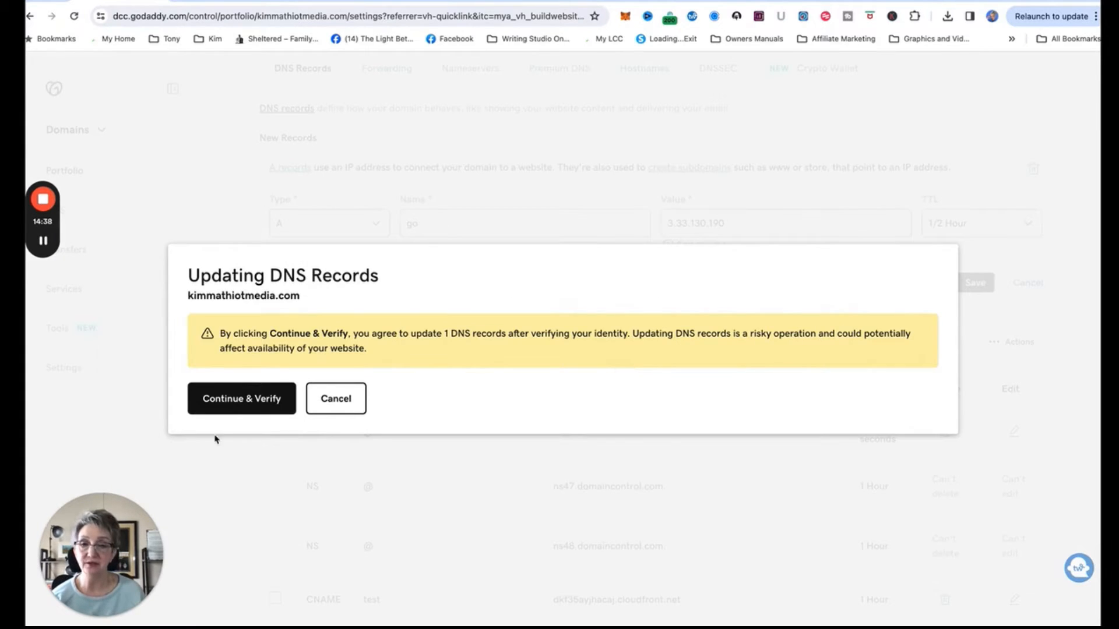
pyautogui.click(238, 406)
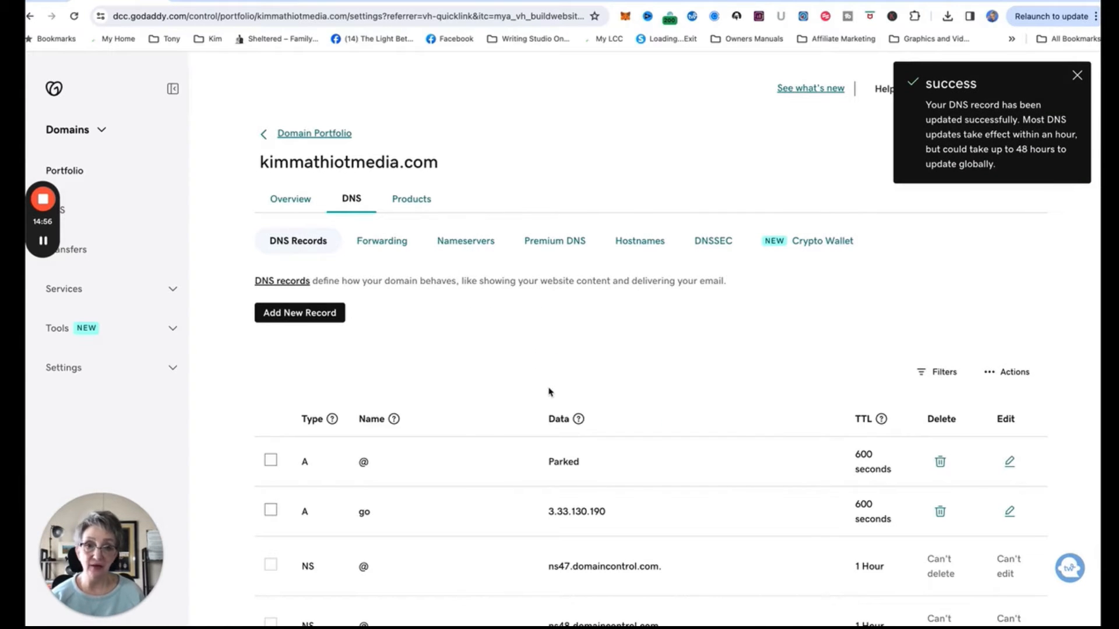
pyautogui.scroll(-5, 524, 337)
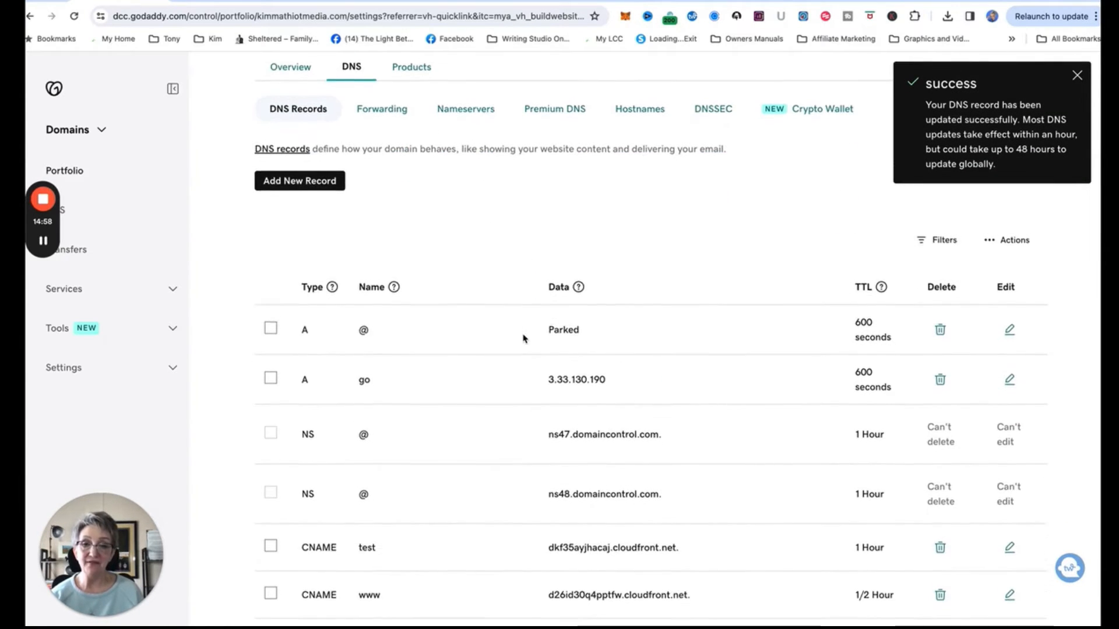
pyautogui.scroll(-2, 509, 427)
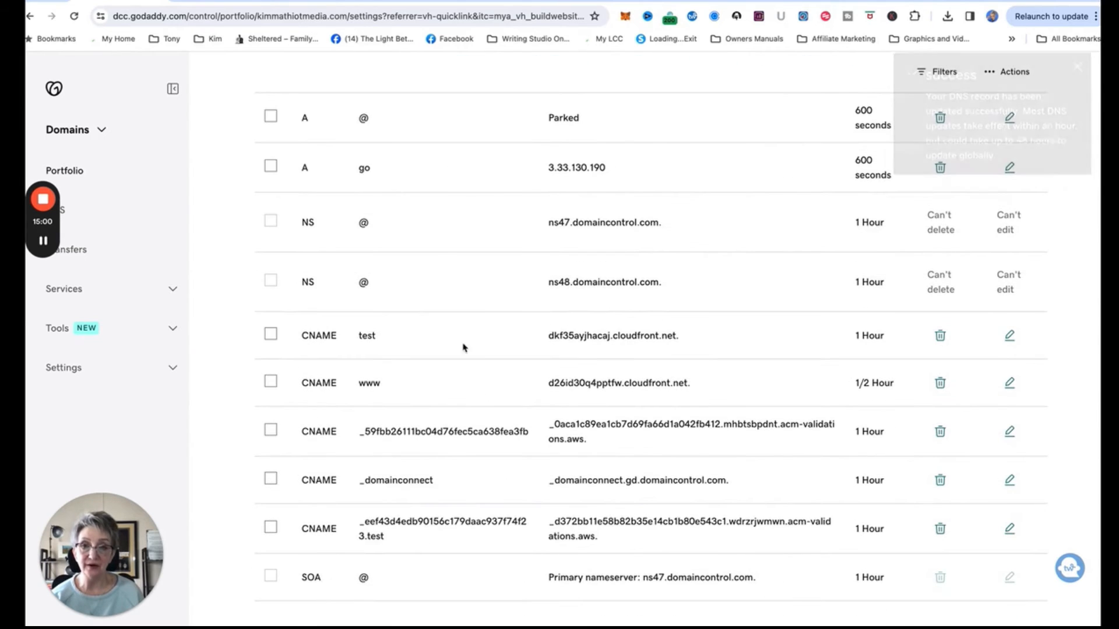
# Verify the go A record is listed, then switch to Systeme.io's Custom domains page.
pyautogui.scroll(2, 404, 222)
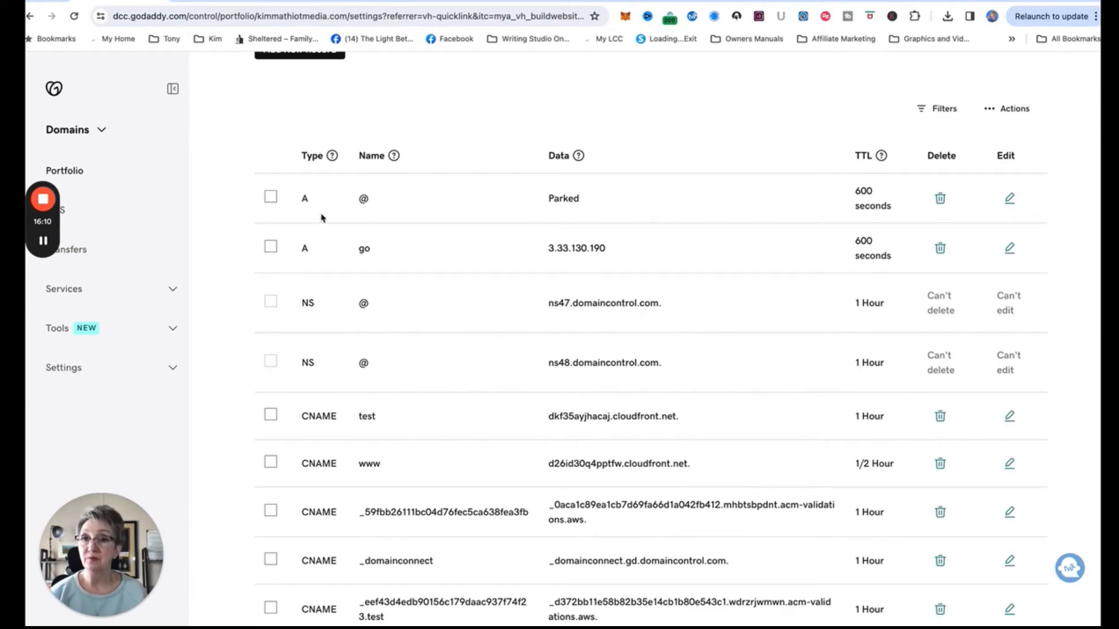
pyautogui.click(210, 0)
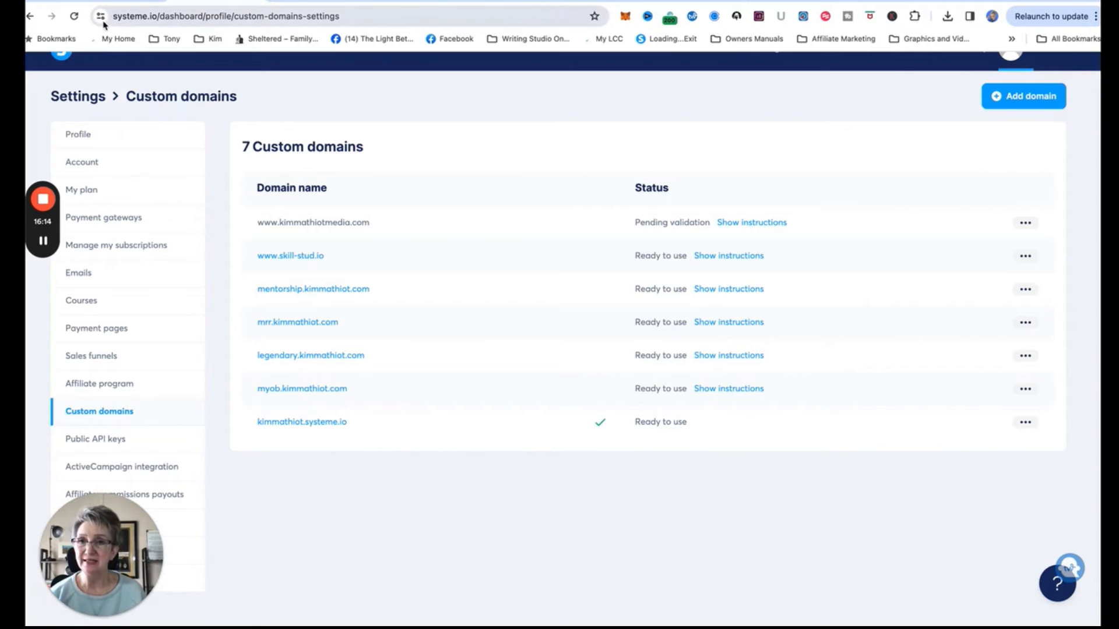
# Reload Custom domains and add go.kimmathiotmedia.com, fixing the 'kmmathiot' typo before saving.
pyautogui.click(78, 21)
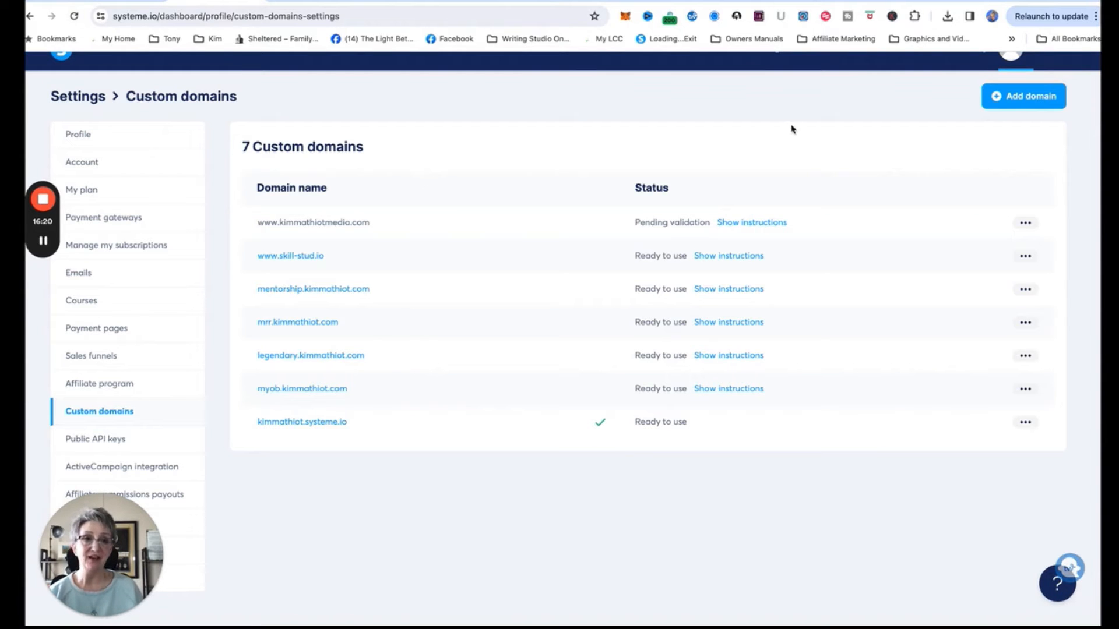
pyautogui.click(1010, 96)
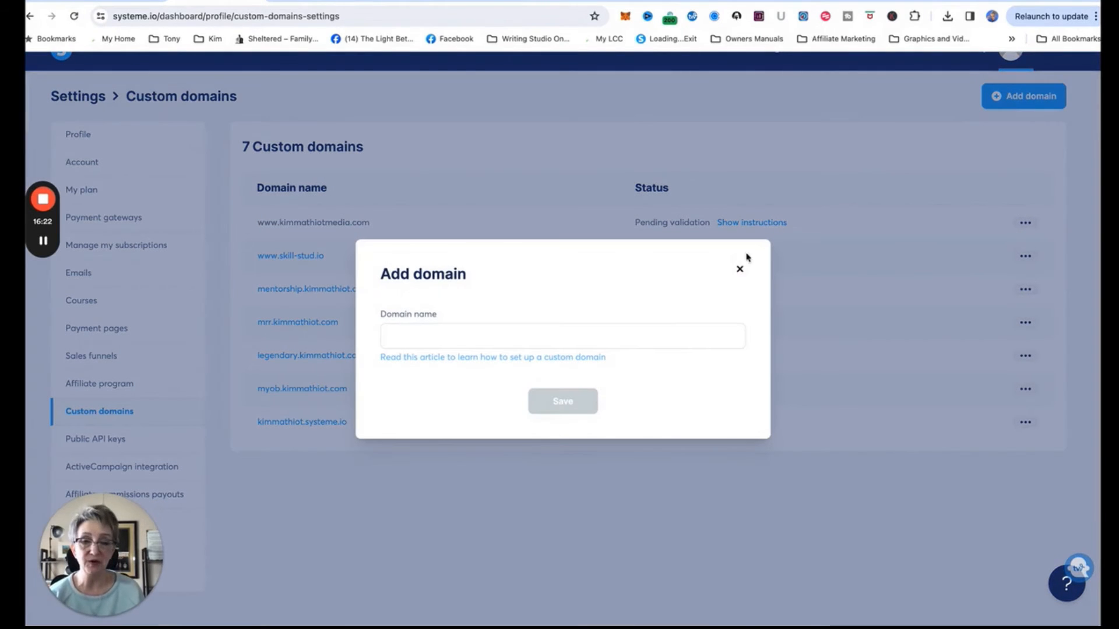
pyautogui.click(577, 337)
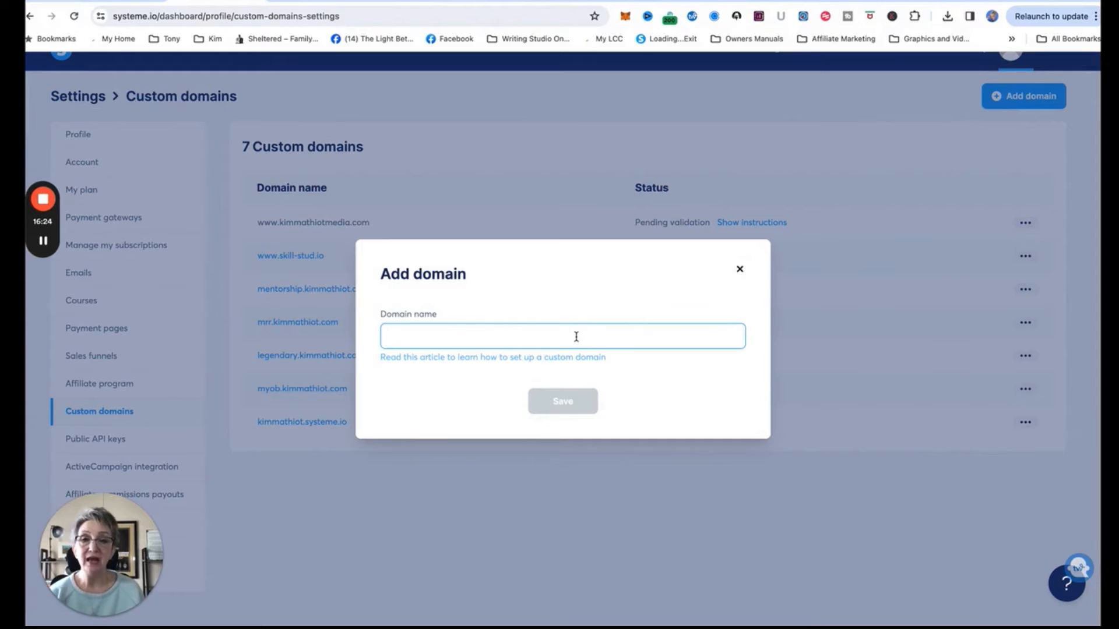
pyautogui.write('go')
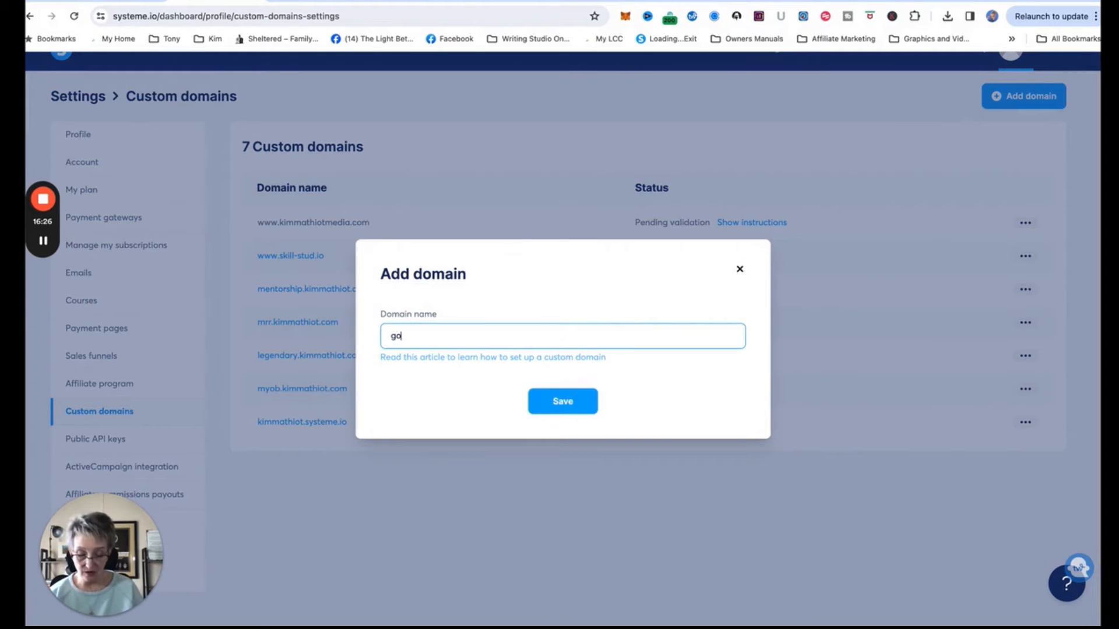
pyautogui.write('.kmm')
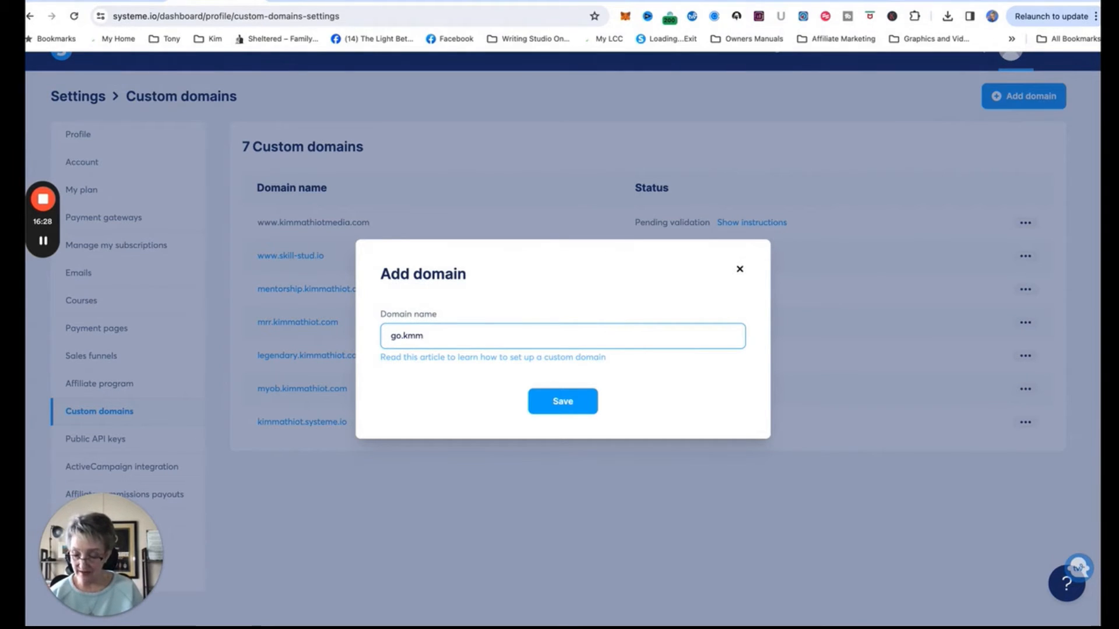
pyautogui.write('athiot')
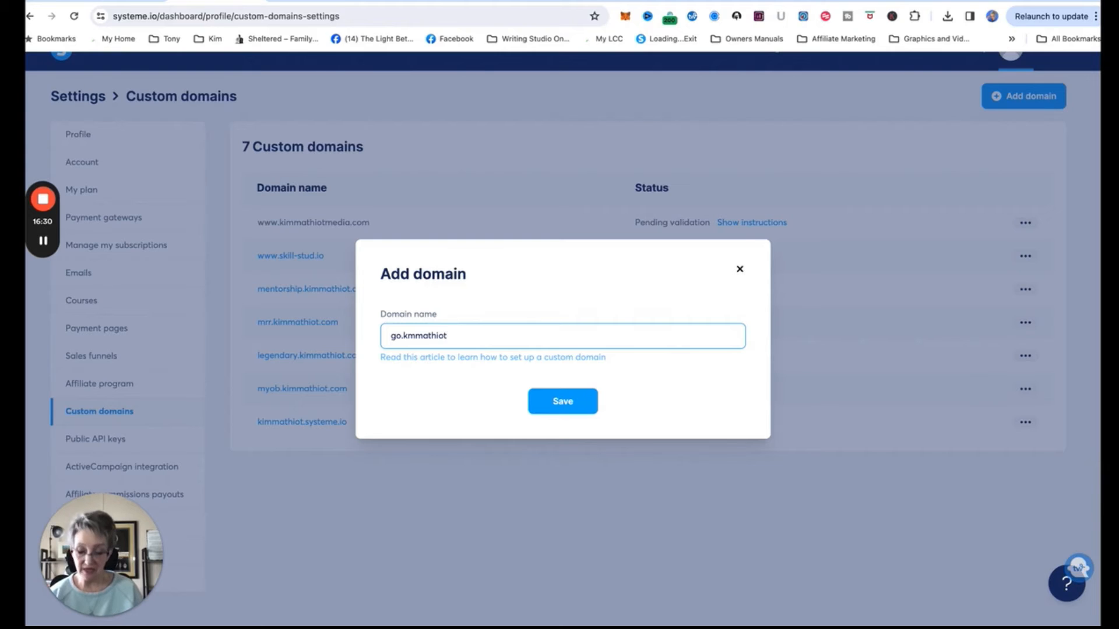
pyautogui.write('media.com')
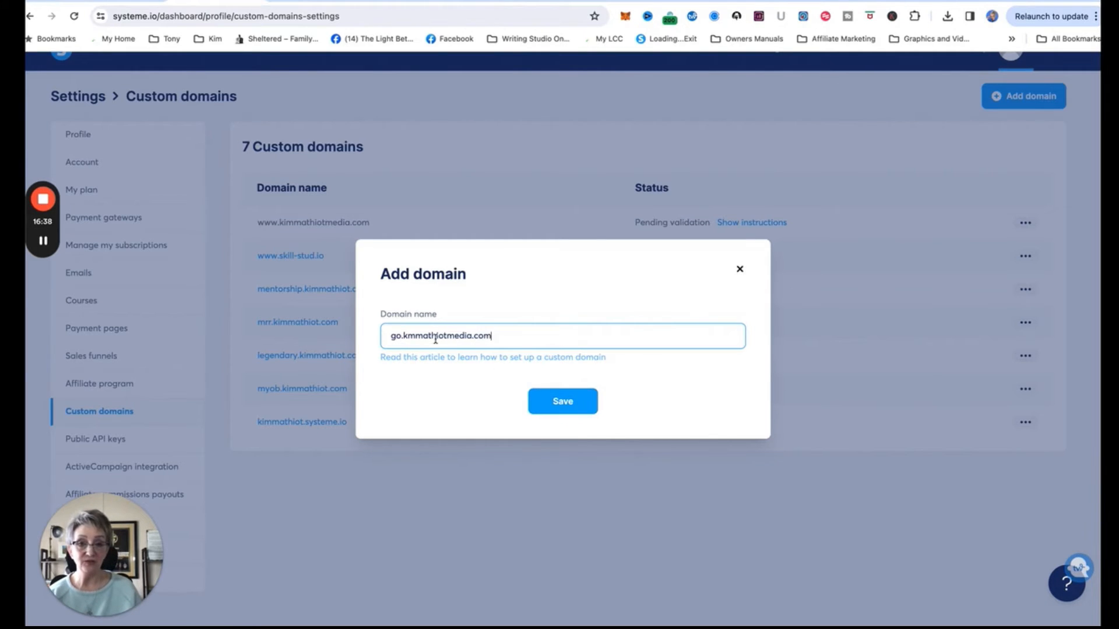
pyautogui.click(407, 337)
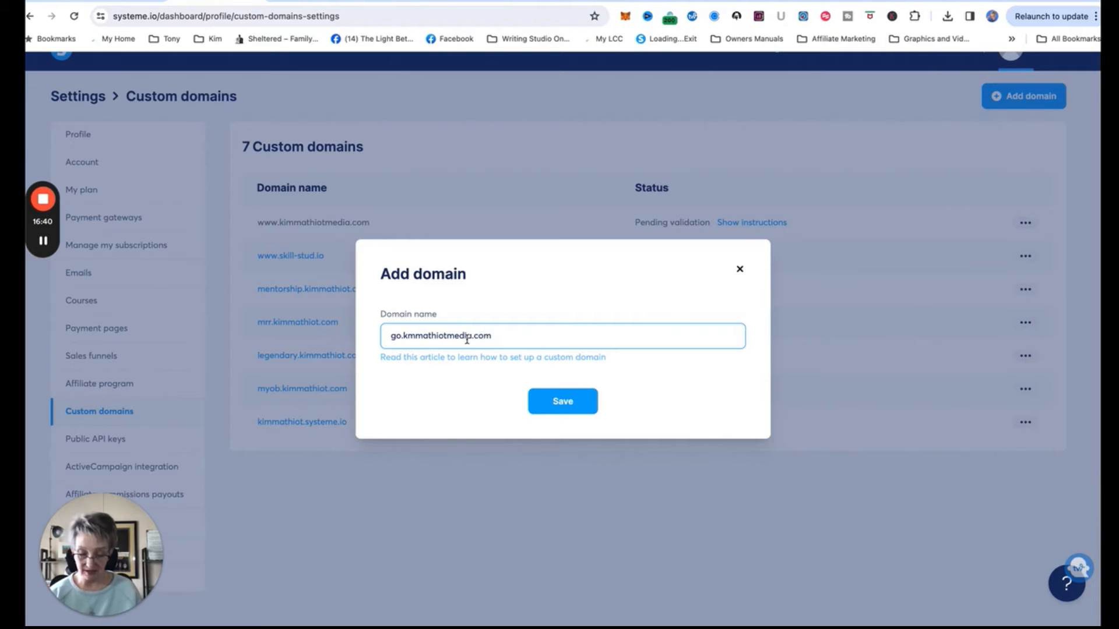
pyautogui.write('i')
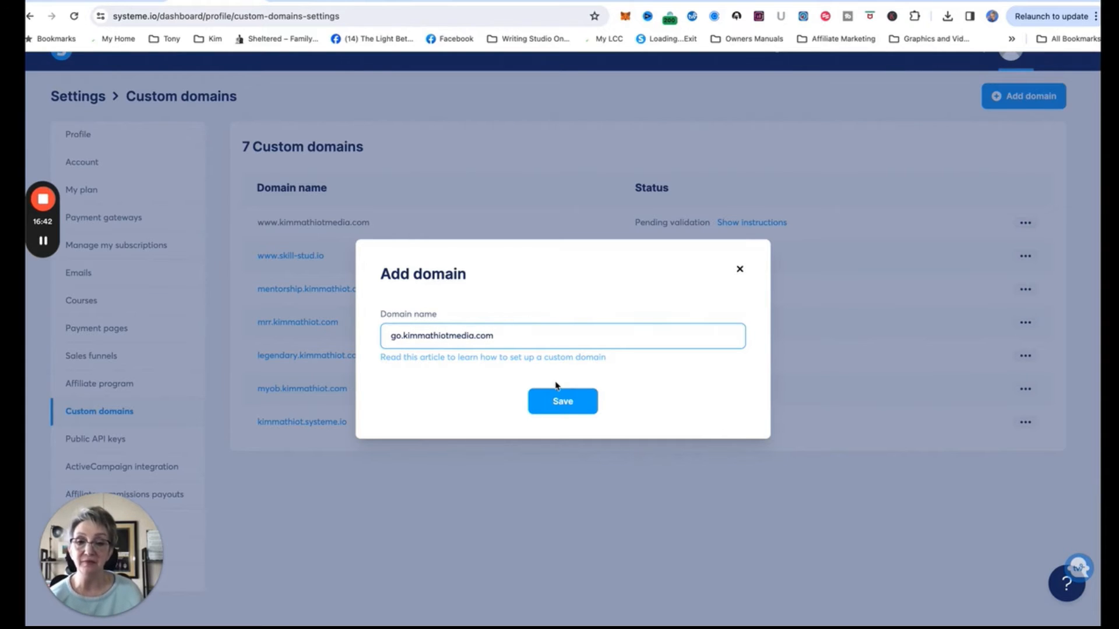
pyautogui.click(559, 400)
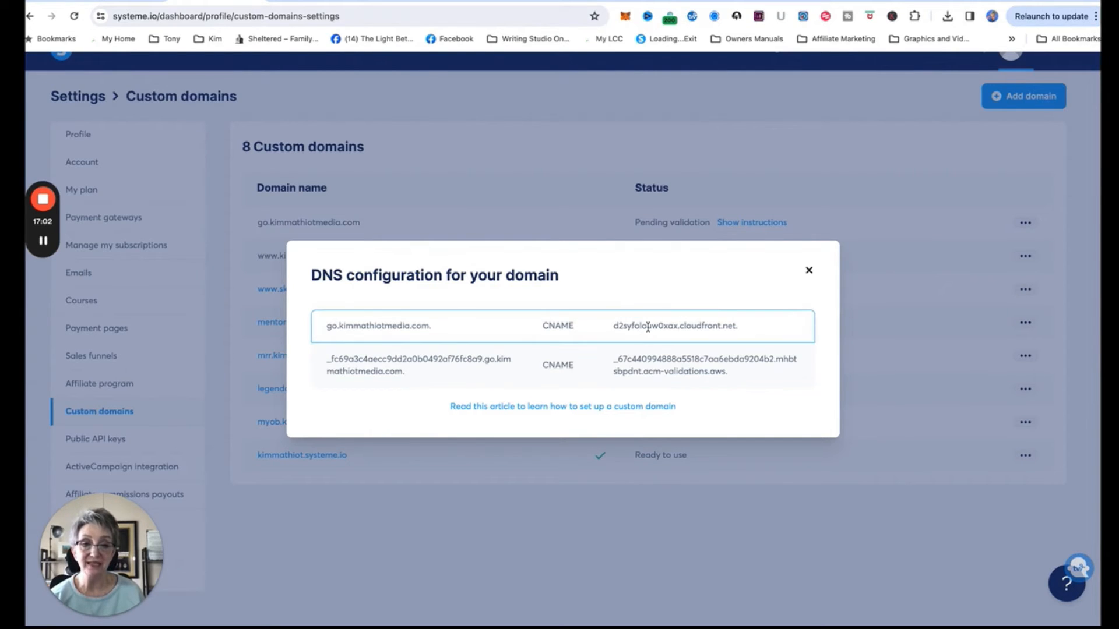
# Copy the CNAME target d2syfolouw0xax.cloudfront.net. and go back to GoDaddy's DNS records.
pyautogui.moveTo(747, 330); pyautogui.dragTo(613, 326)
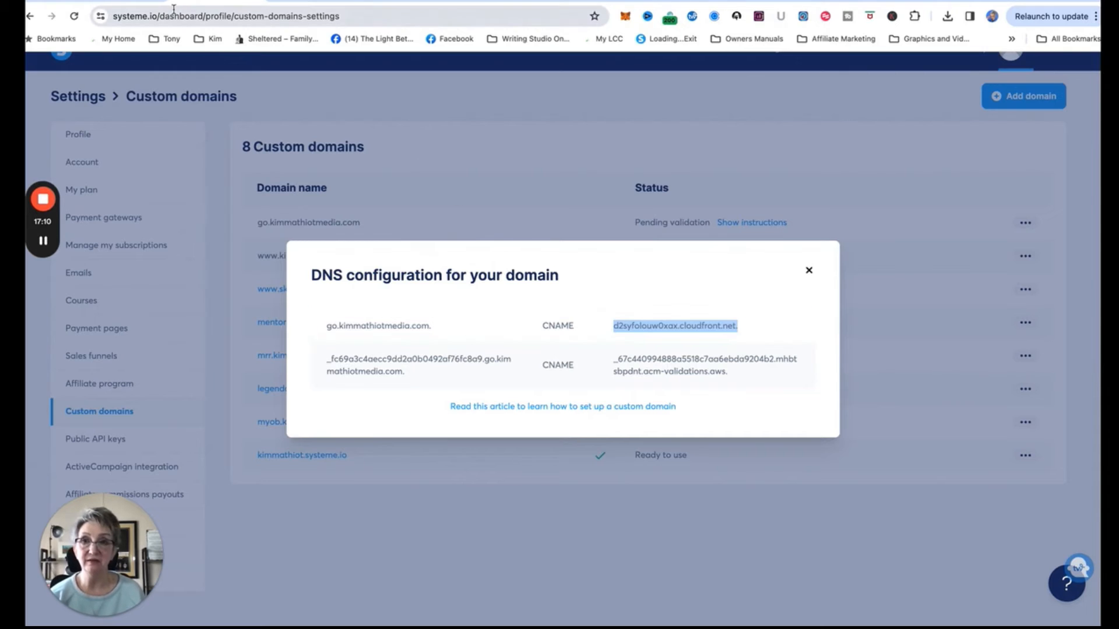
pyautogui.click(127, 2)
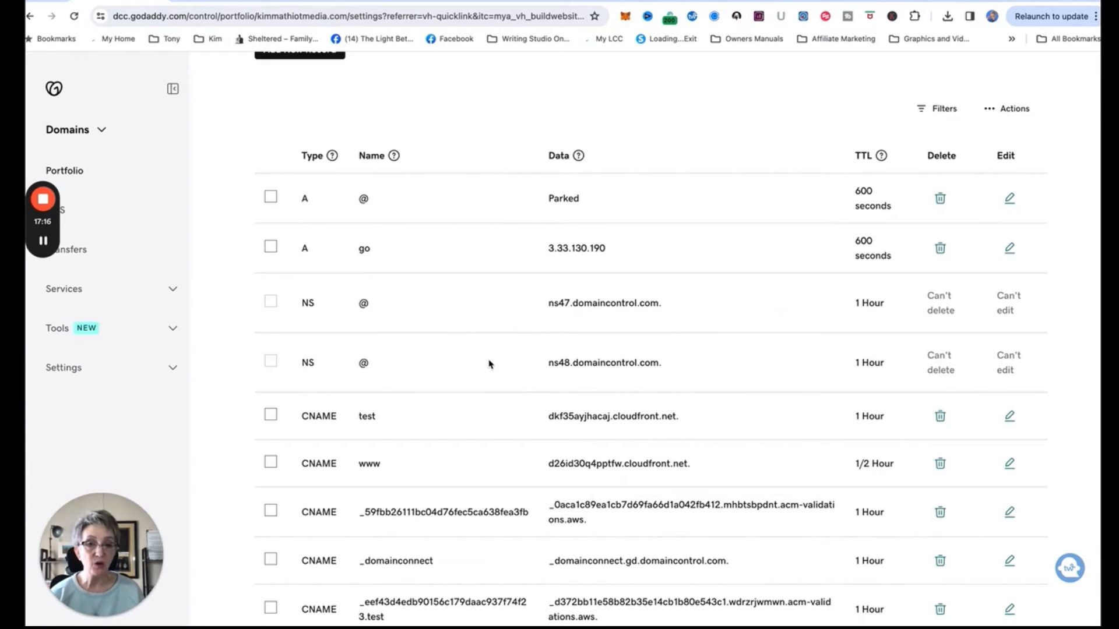
# Try saving a CNAME go to d2syfolouw0xax.cloudfront.net., then cancel after the conflict error.
pyautogui.scroll(4, 488, 361)
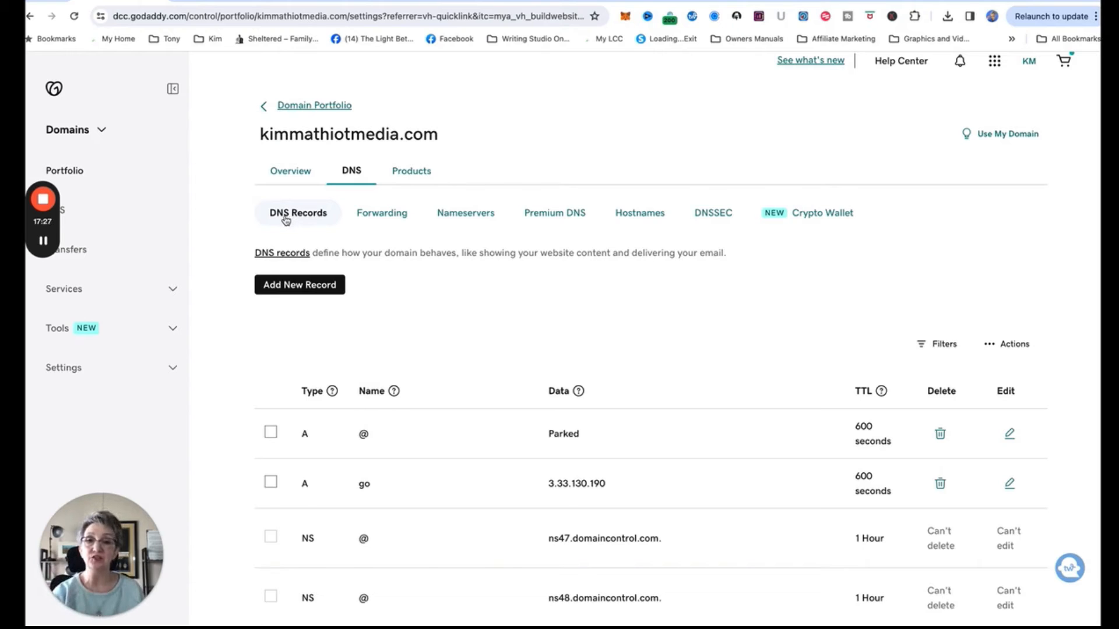
pyautogui.click(328, 285)
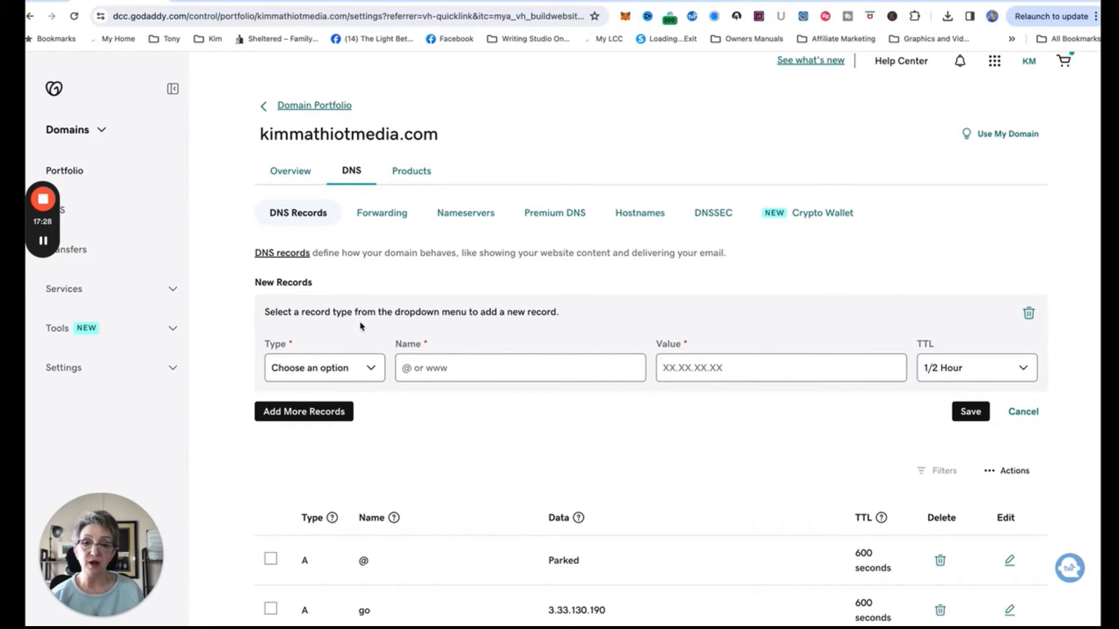
pyautogui.click(373, 368)
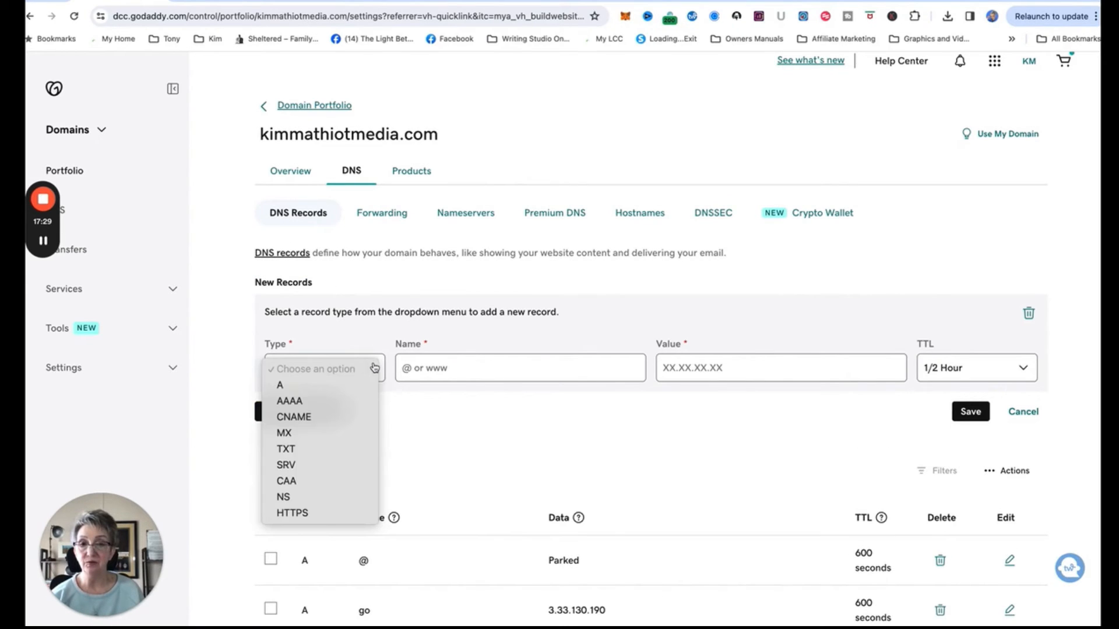
pyautogui.click(285, 417)
pyautogui.click(419, 370)
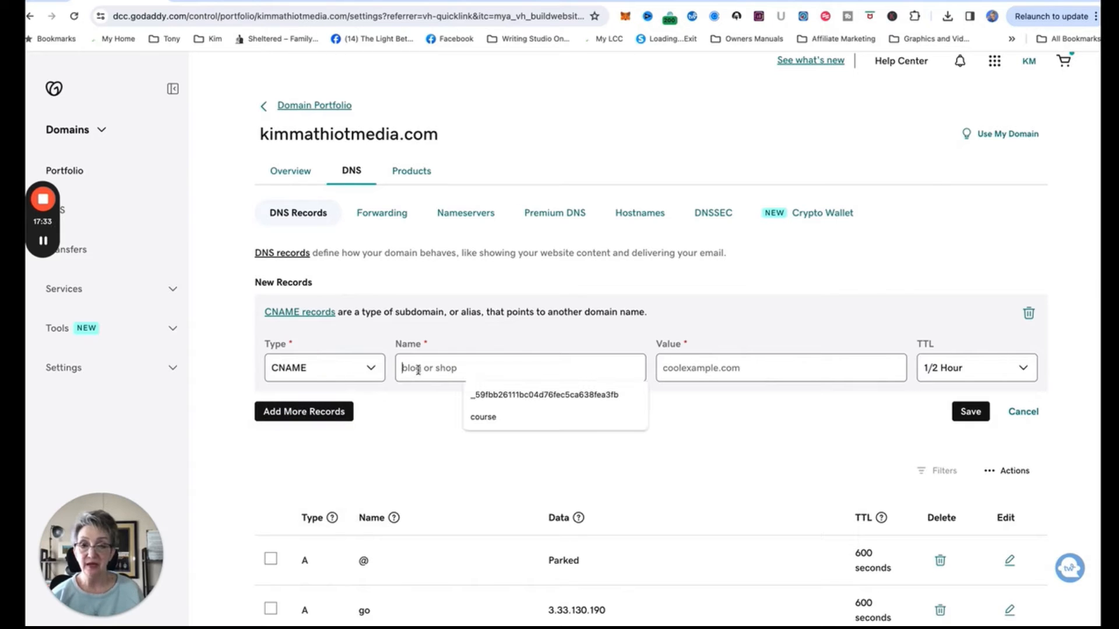
pyautogui.write('go')
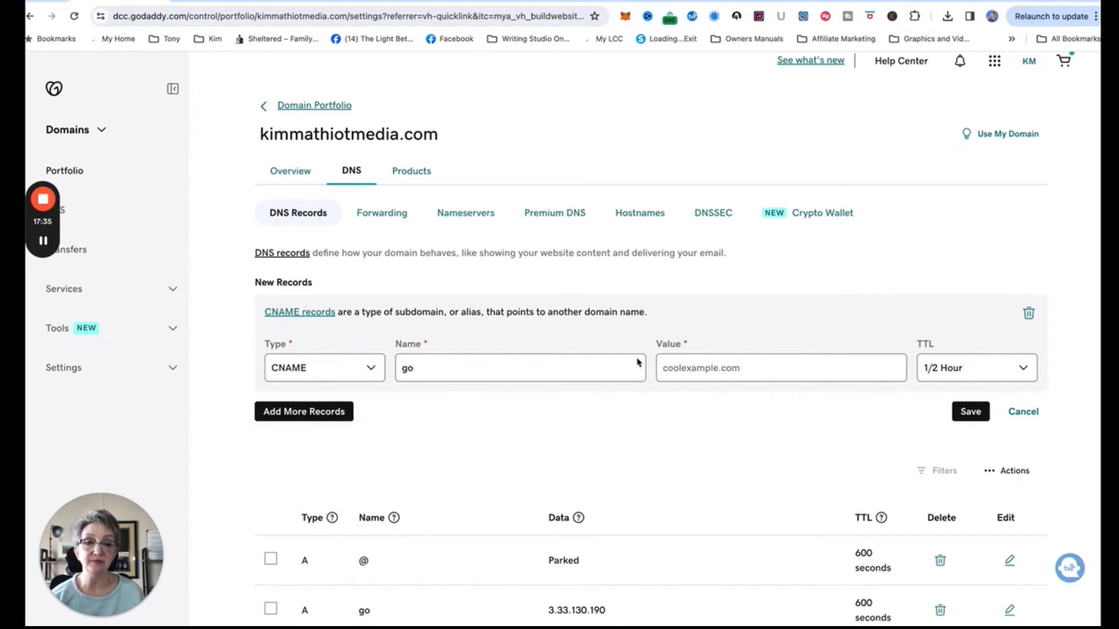
pyautogui.click(675, 367)
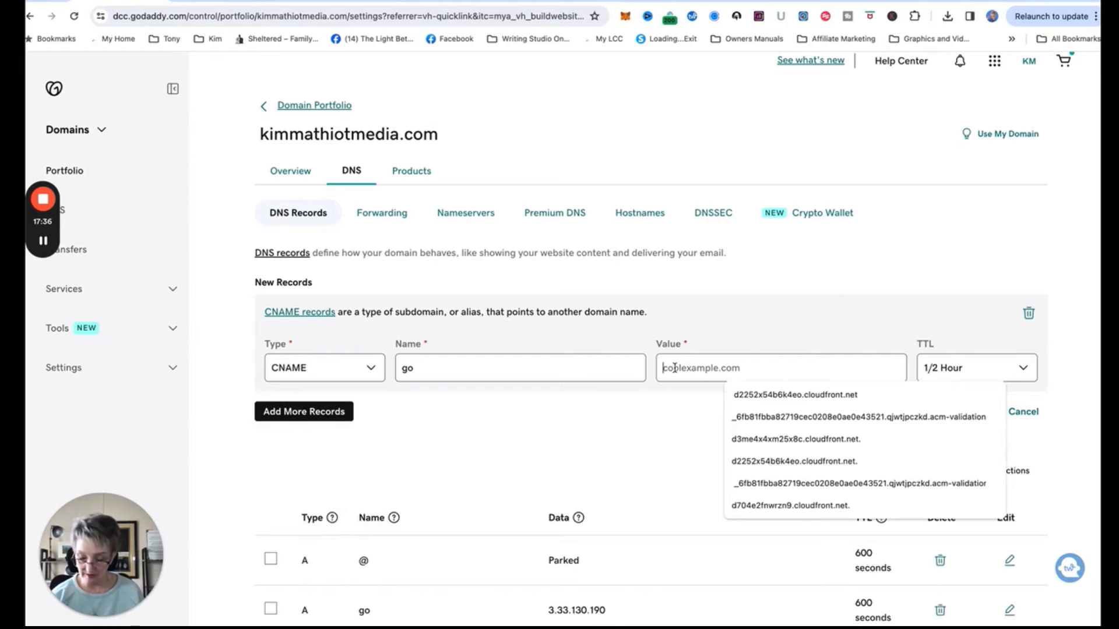
pyautogui.write('d2syfolouw0xax.cloudfront.net.')
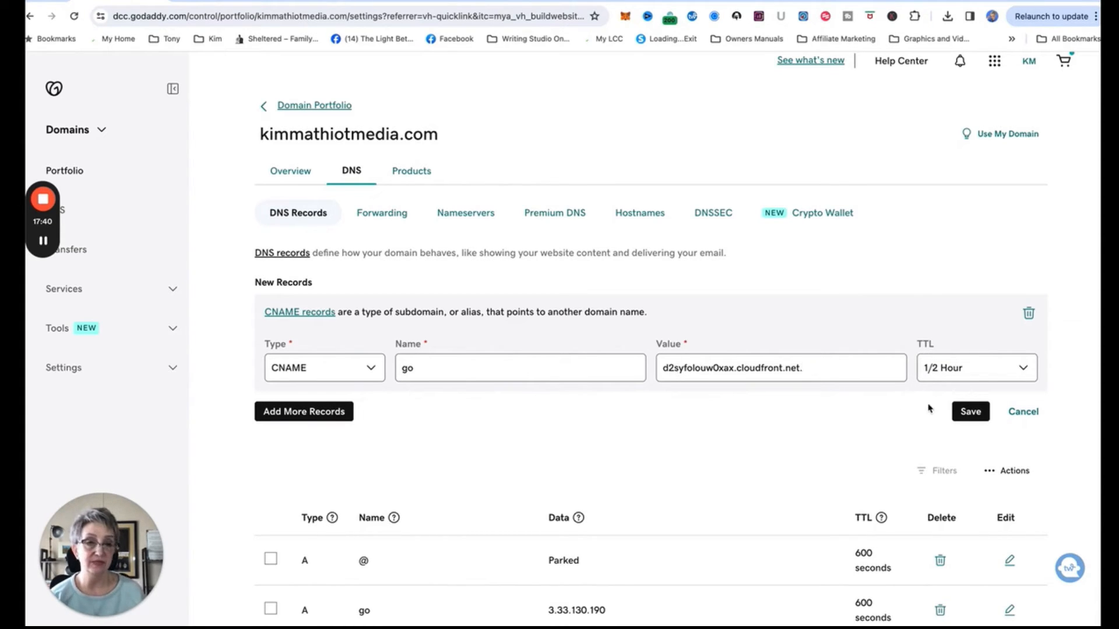
pyautogui.click(971, 411)
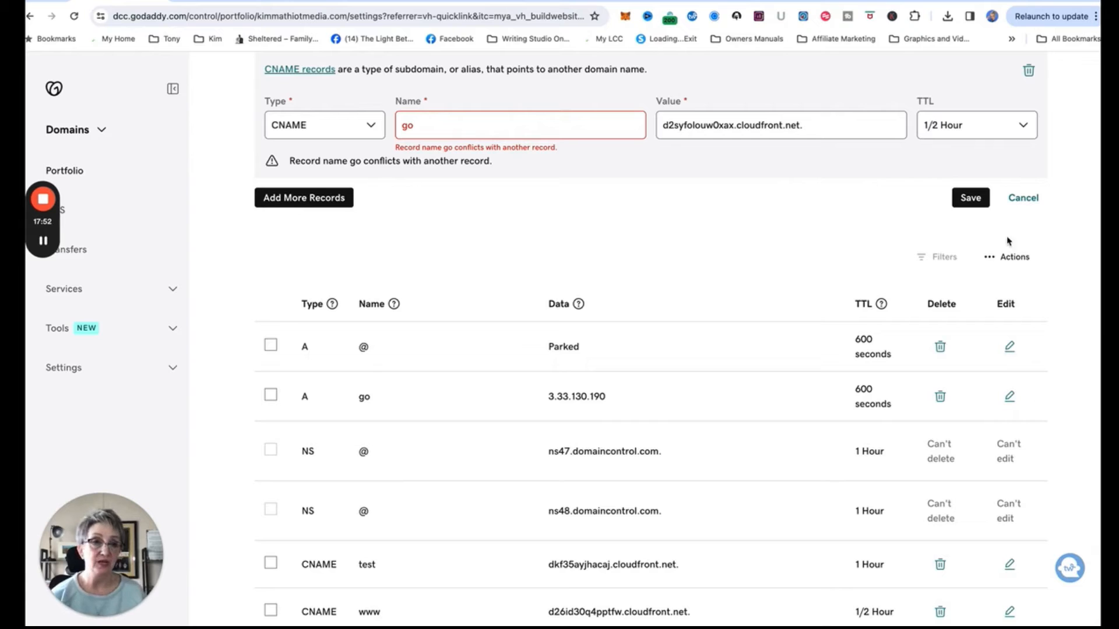
pyautogui.click(1025, 199)
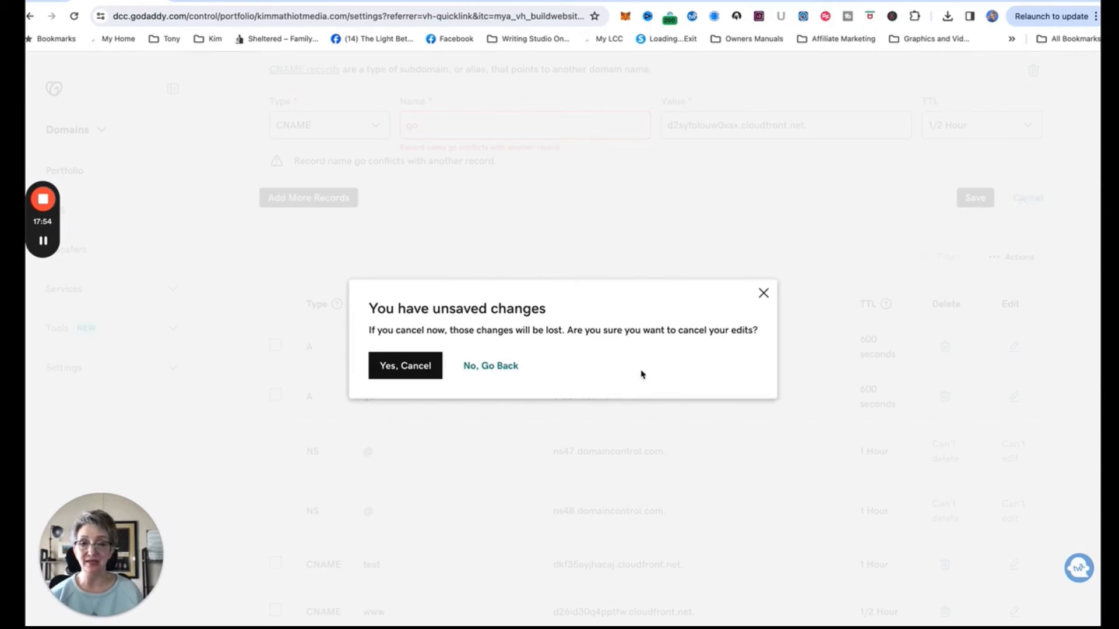
# Discard the unsaved record, then delete the go A record (3.33.130.190) after 2-step verification.
pyautogui.click(416, 364)
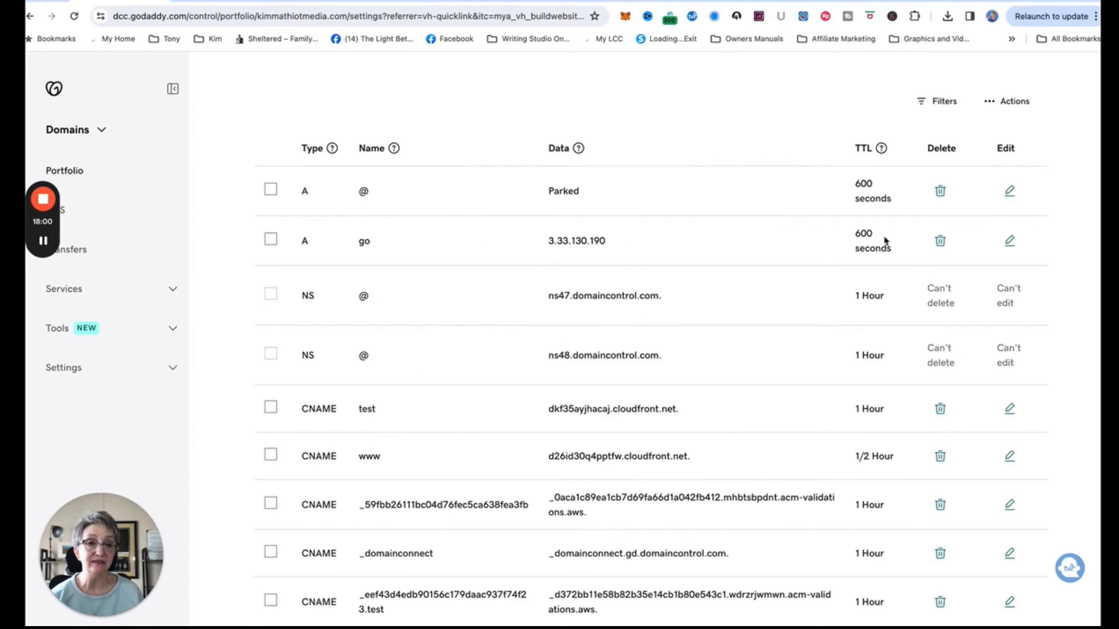
pyautogui.click(941, 241)
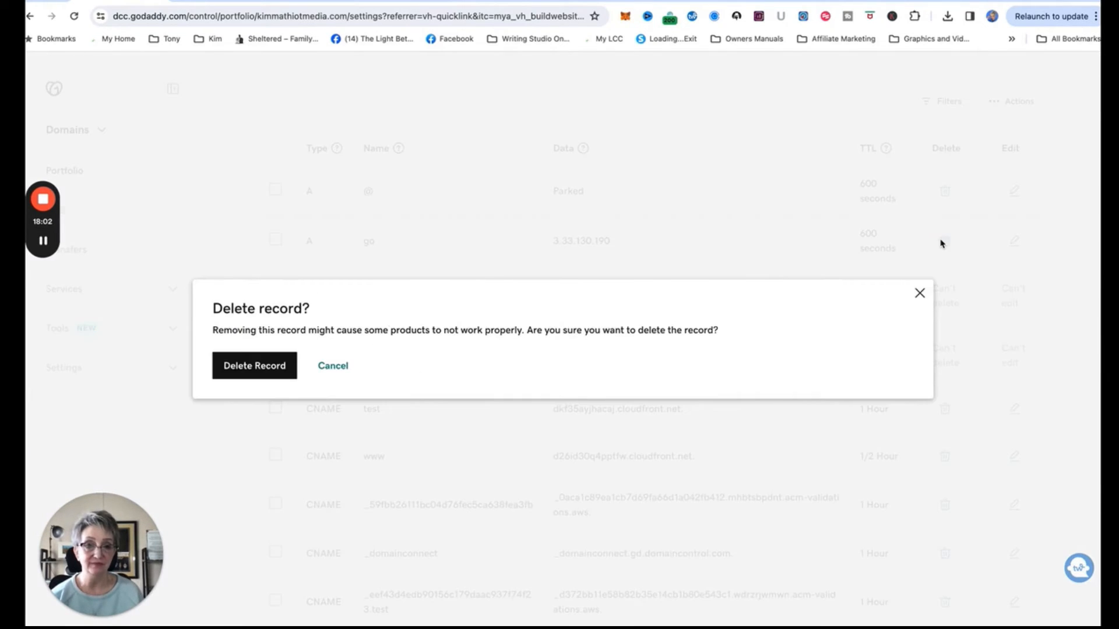
pyautogui.click(265, 366)
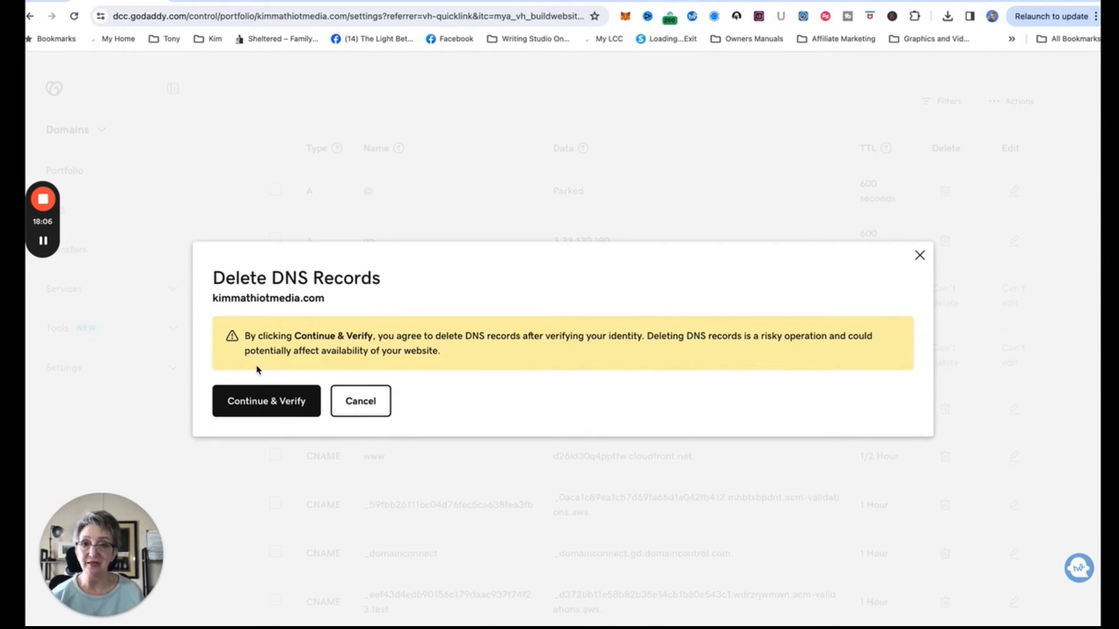
pyautogui.click(264, 399)
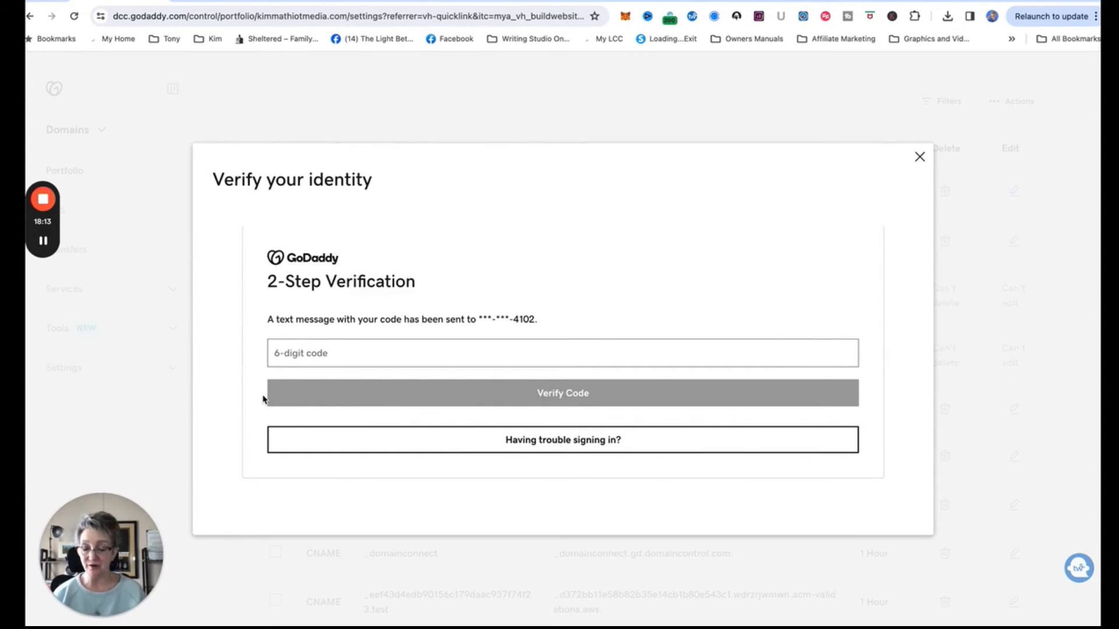
pyautogui.click(316, 358)
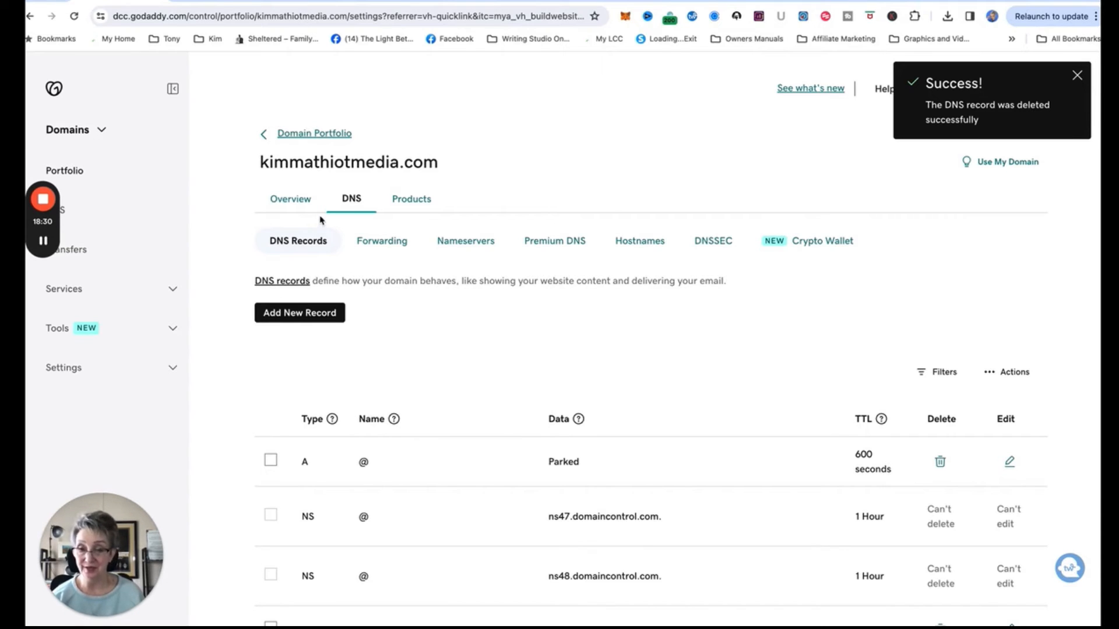
pyautogui.click(300, 313)
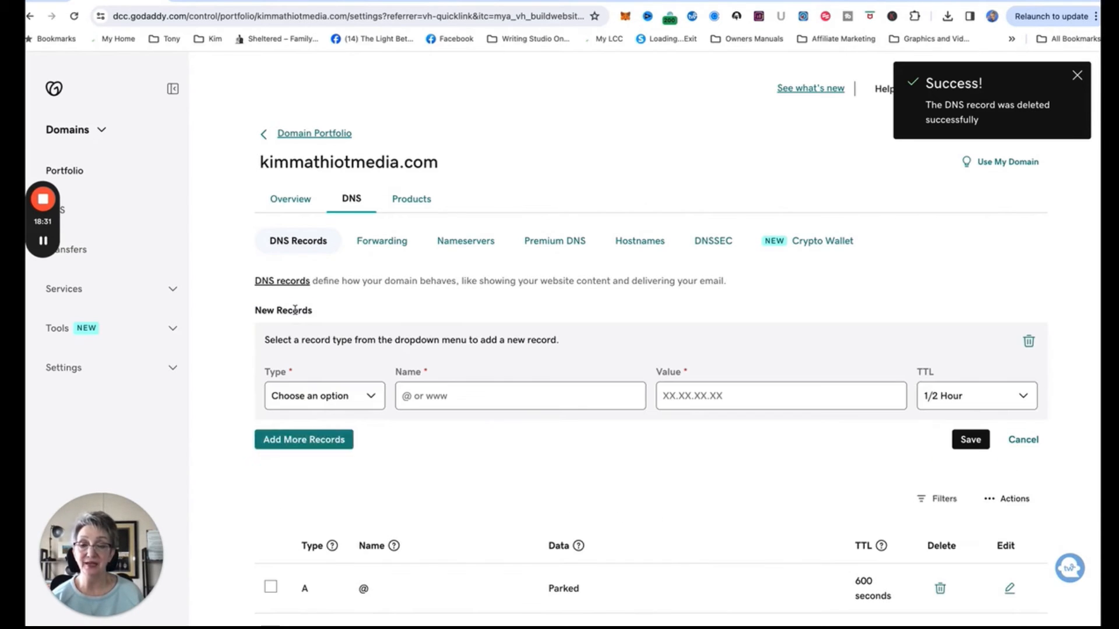
# Create a CNAME record 'go' pointing to d2syfolouw0xax.cloudfront.net. and save it.
pyautogui.click(368, 390)
pyautogui.click(326, 445)
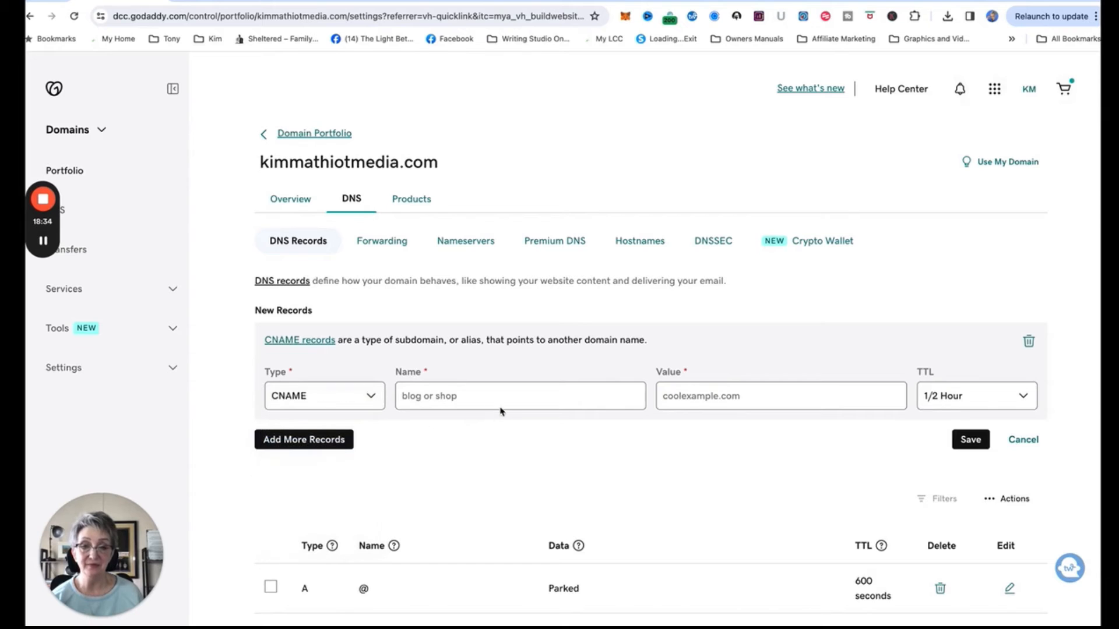
pyautogui.click(474, 395)
pyautogui.write('go')
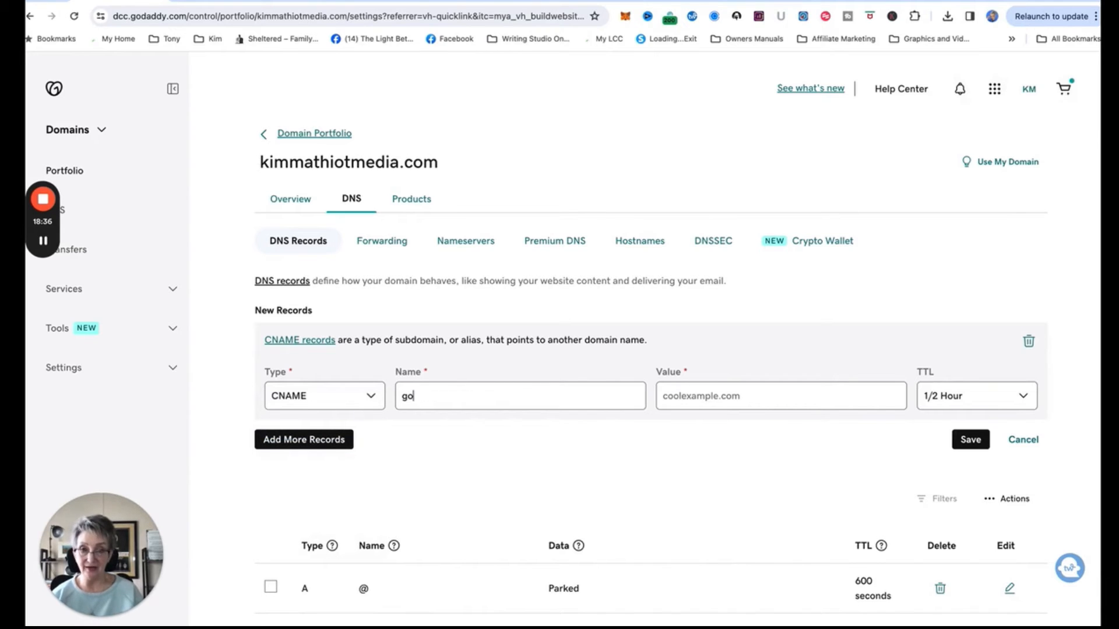
pyautogui.click(694, 396)
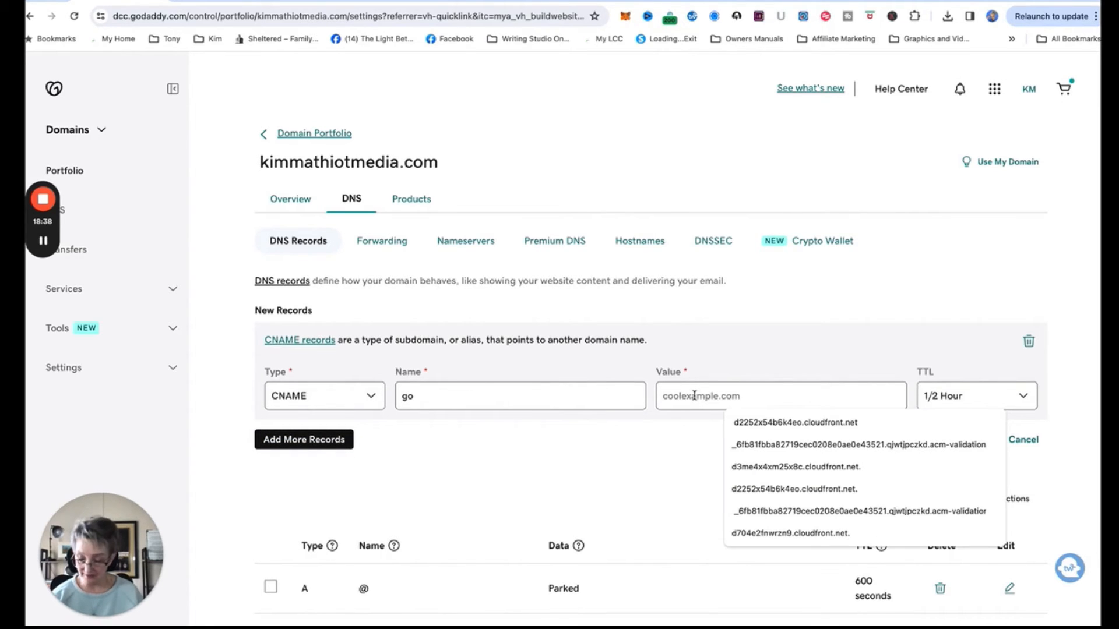
pyautogui.write('d2syfolouw0xax.cloudfront.net.')
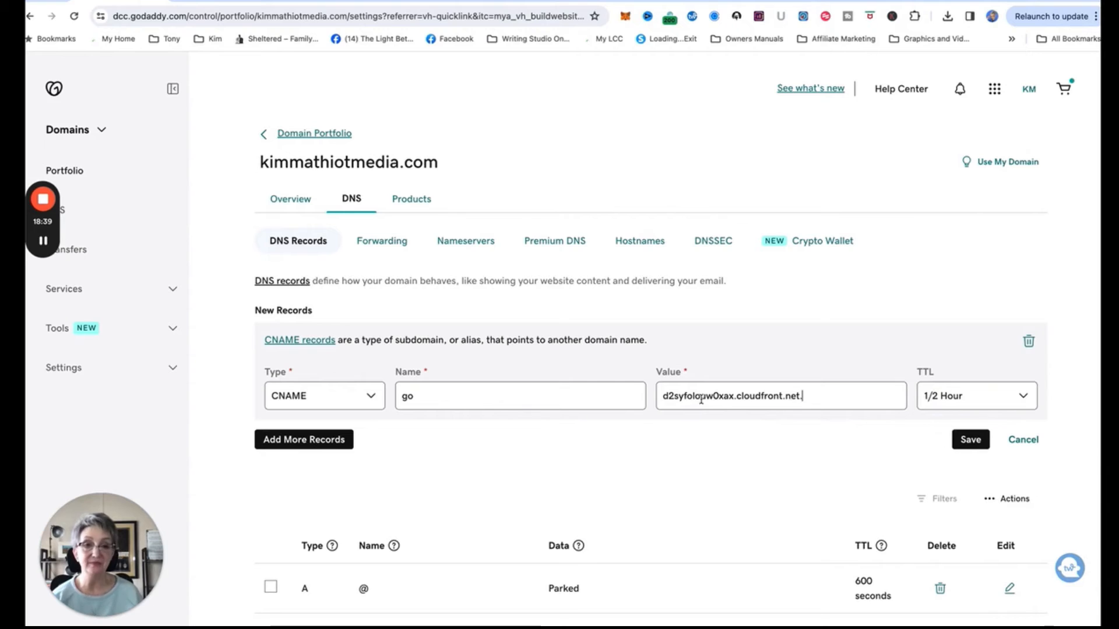
pyautogui.click(963, 441)
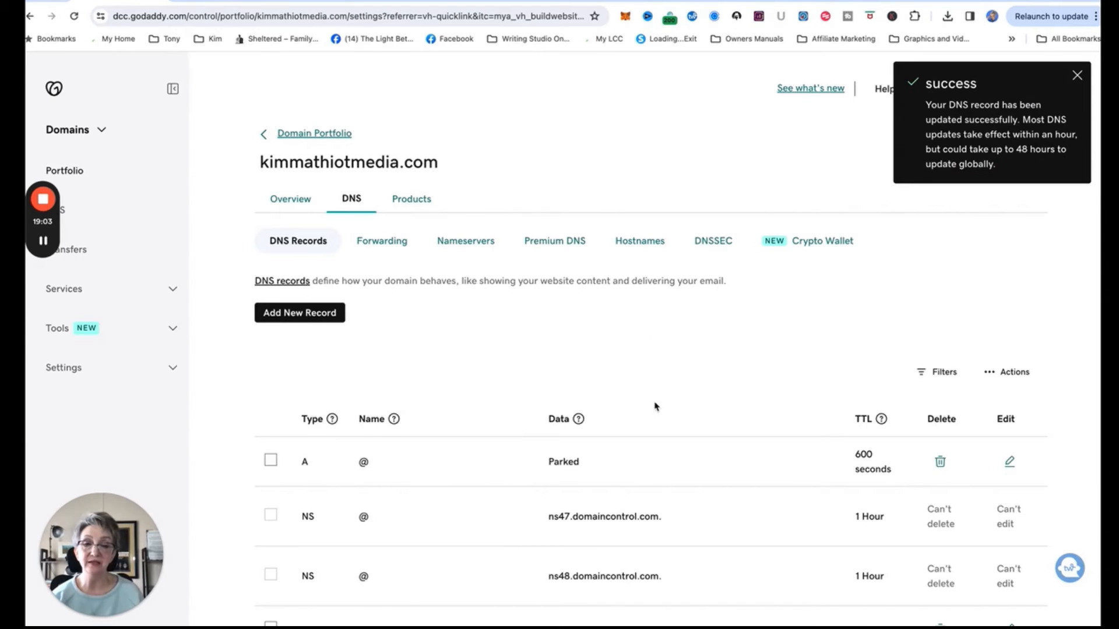
pyautogui.scroll(-6, 656, 408)
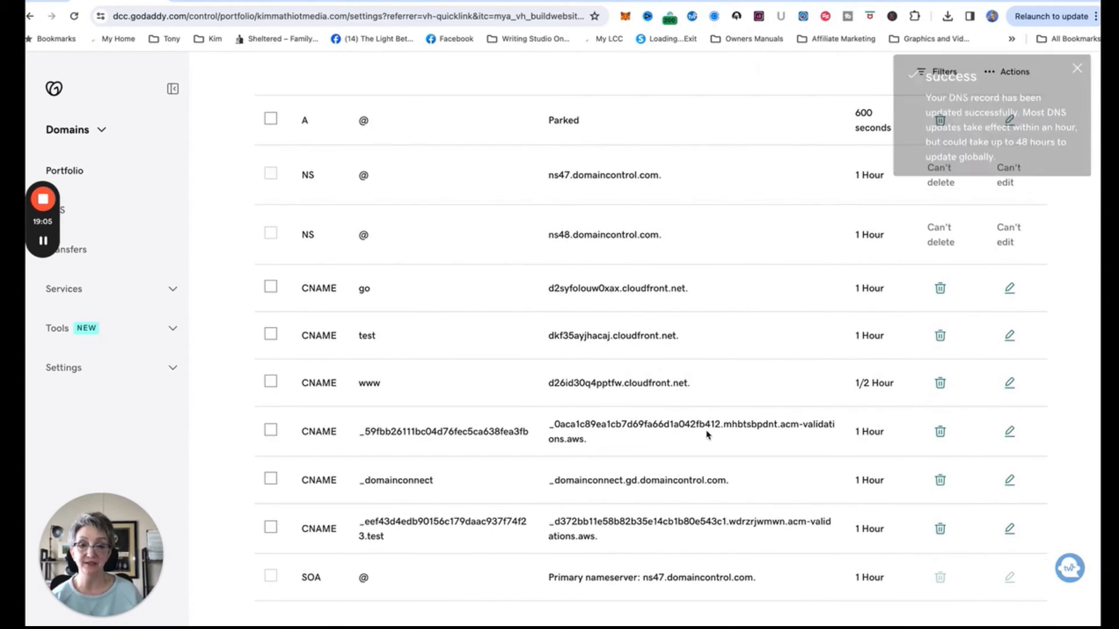
# Check the go CNAME row in the DNS list, then return to Systeme.io's DNS configuration.
pyautogui.scroll(6, 350, 270)
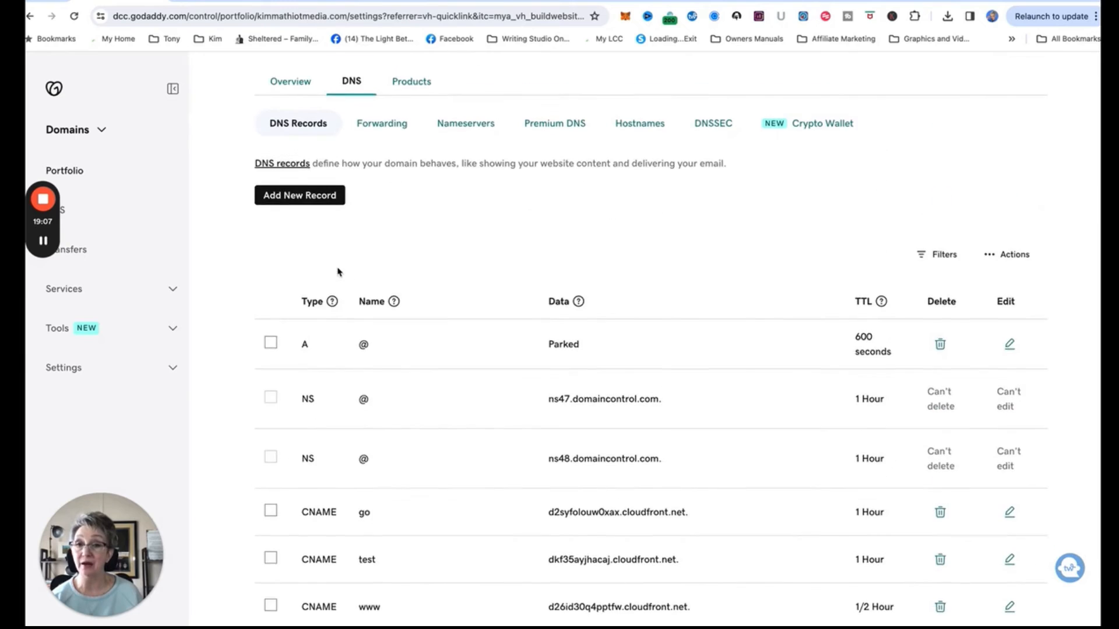
pyautogui.click(200, 2)
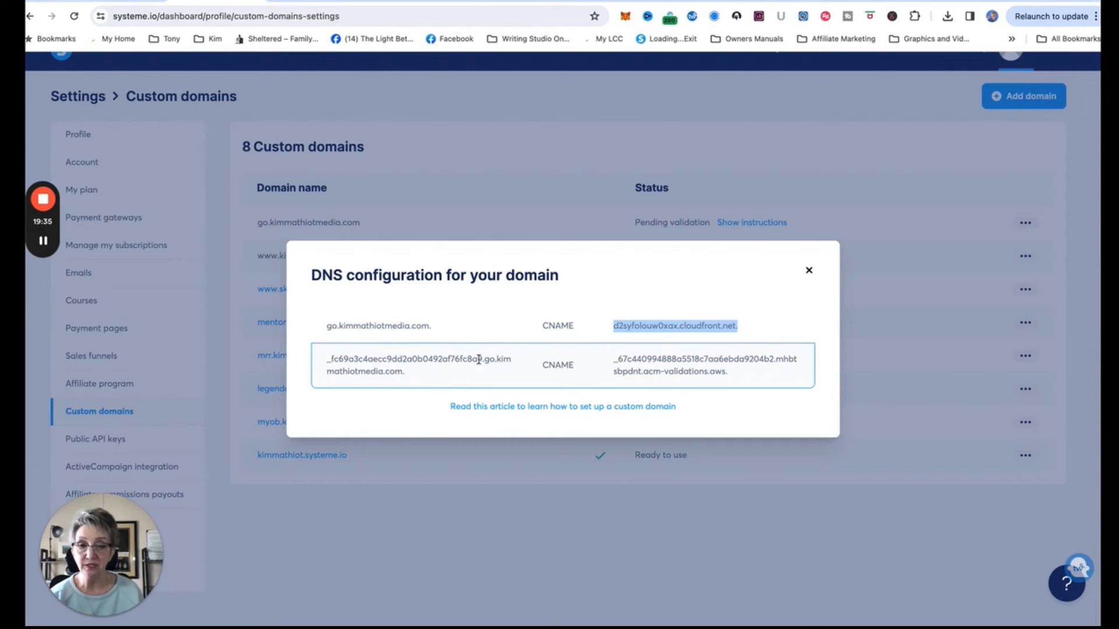
# Start a new CNAME named _fc69a3c4aecc9dd2a0b0492af76fc8a9.go, copied from Systeme.io's validation record.
pyautogui.moveTo(493, 359); pyautogui.dragTo(324, 360)
pyautogui.hotkey('ctrl', 'c')
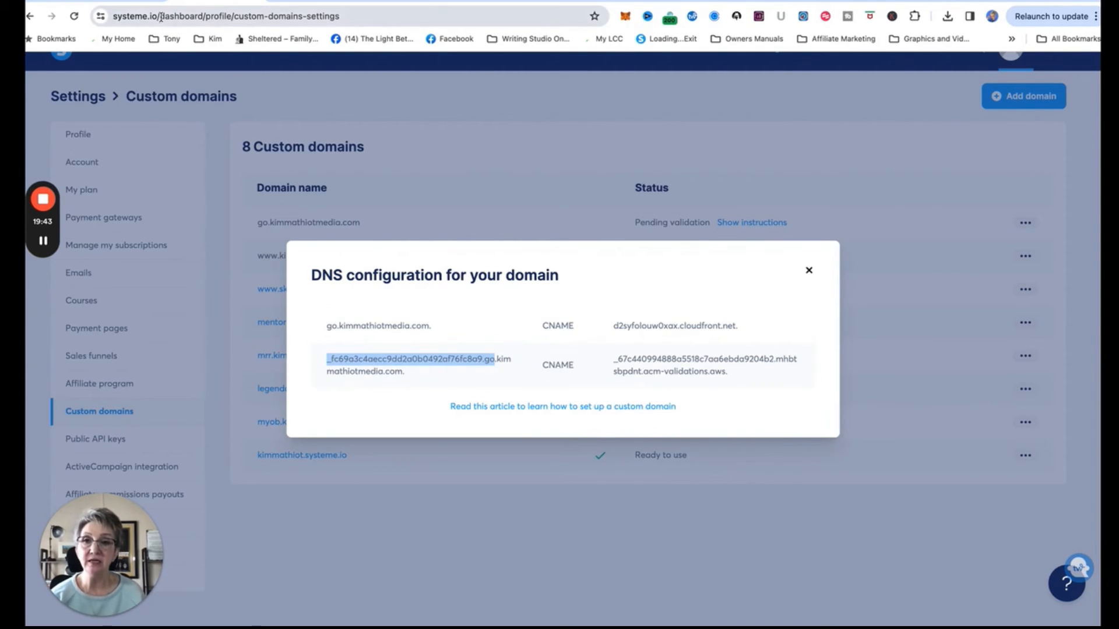
pyautogui.click(120, 2)
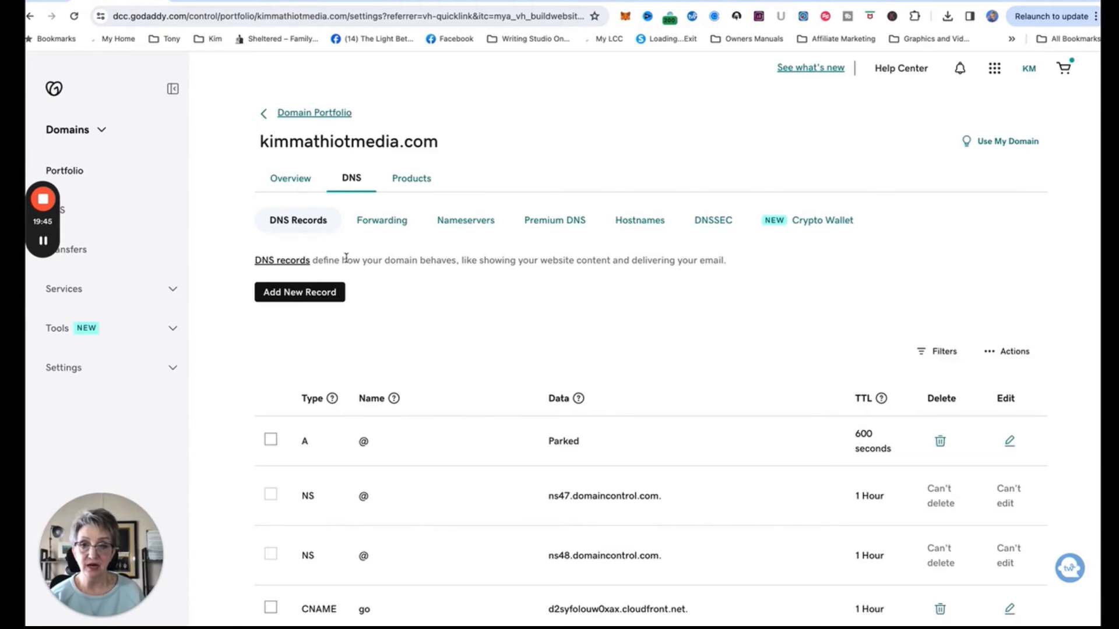
pyautogui.click(320, 292)
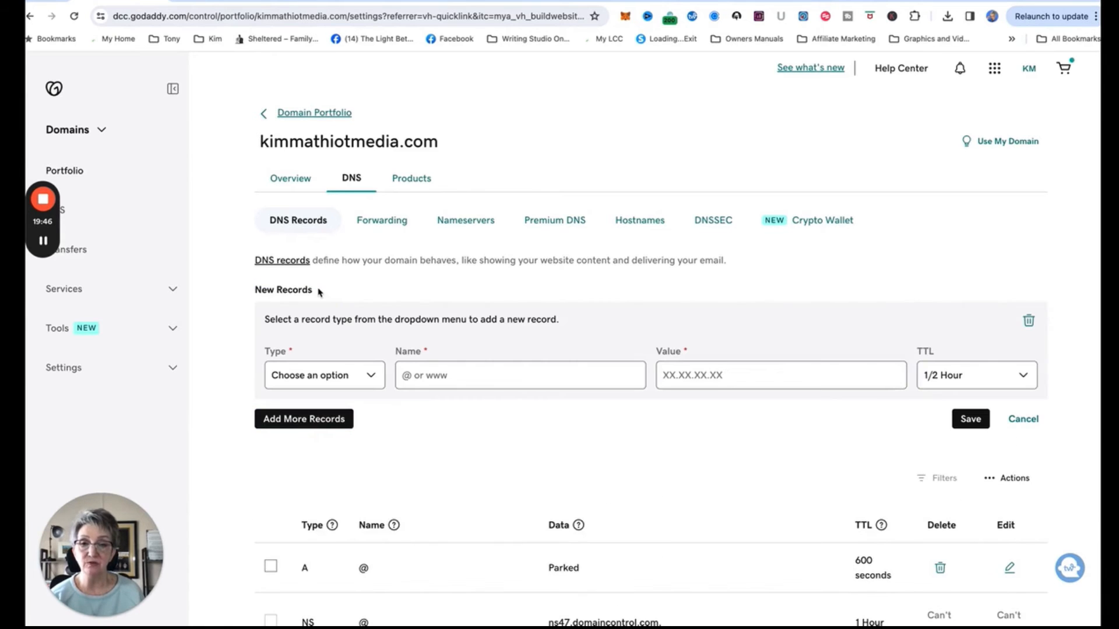
pyautogui.click(376, 374)
pyautogui.click(307, 424)
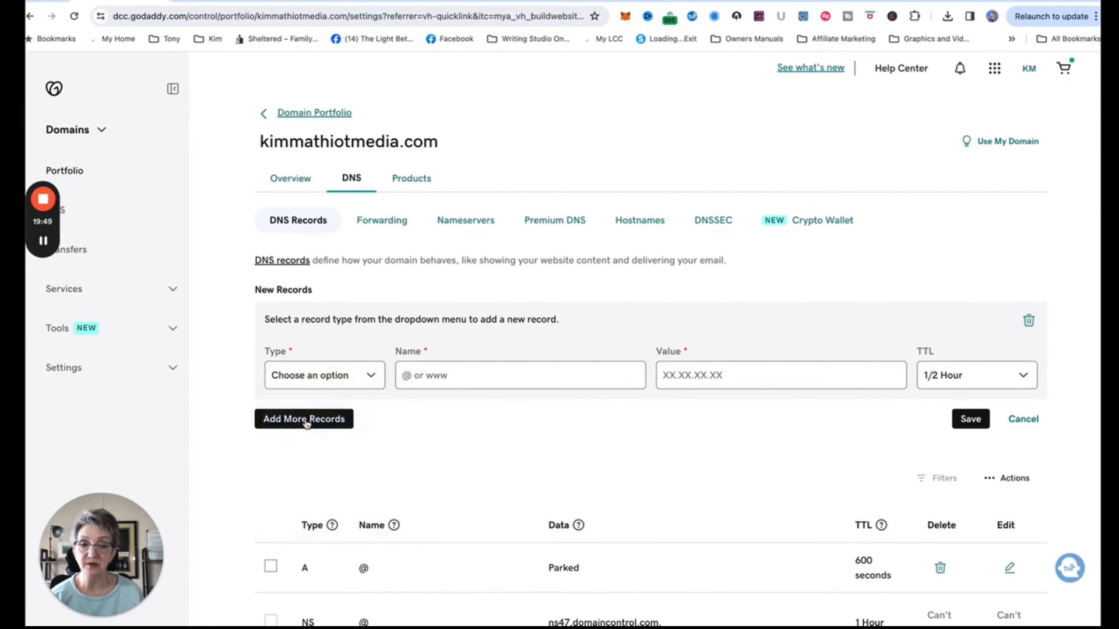
pyautogui.click(434, 373)
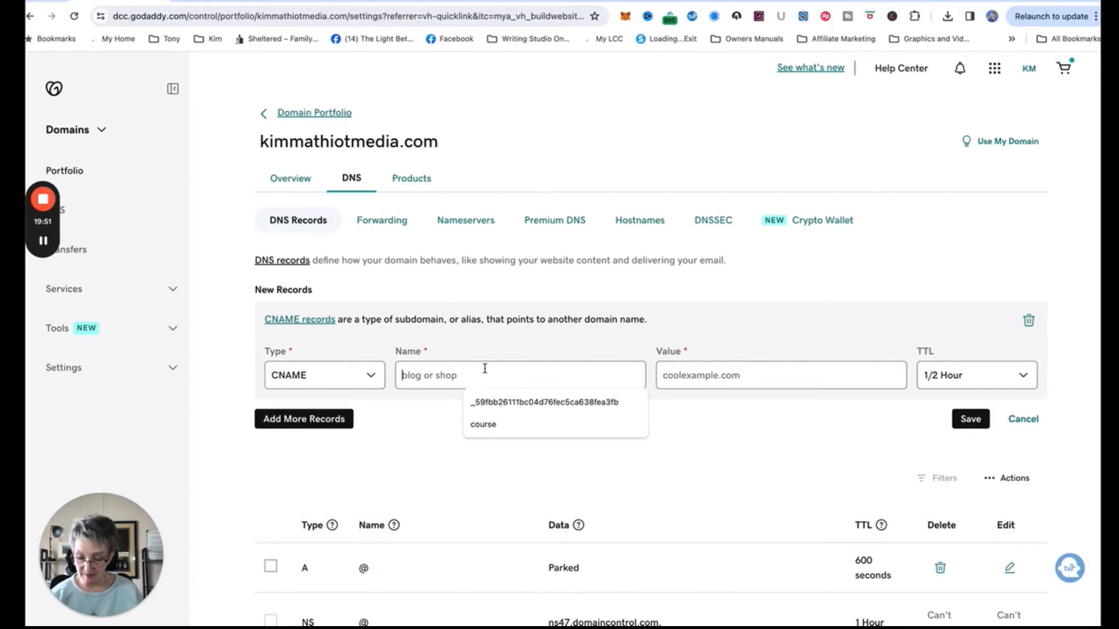
pyautogui.hotkey('ctrl', 'v')
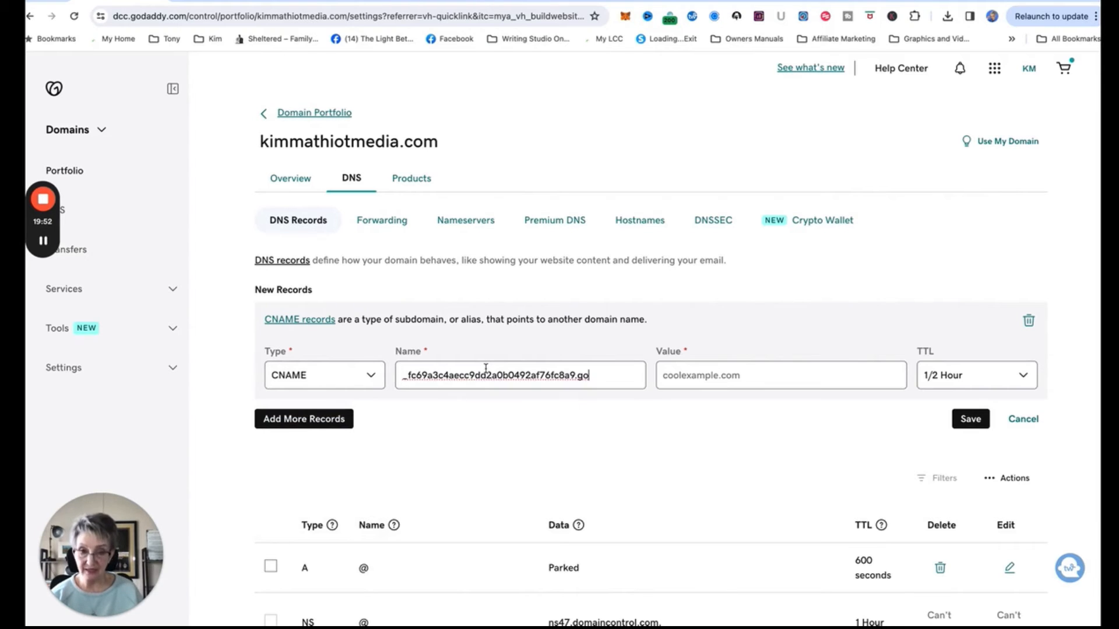
# Copy the acm-validations.aws value from Systeme.io into the CNAME's value and save it.
pyautogui.click(674, 373)
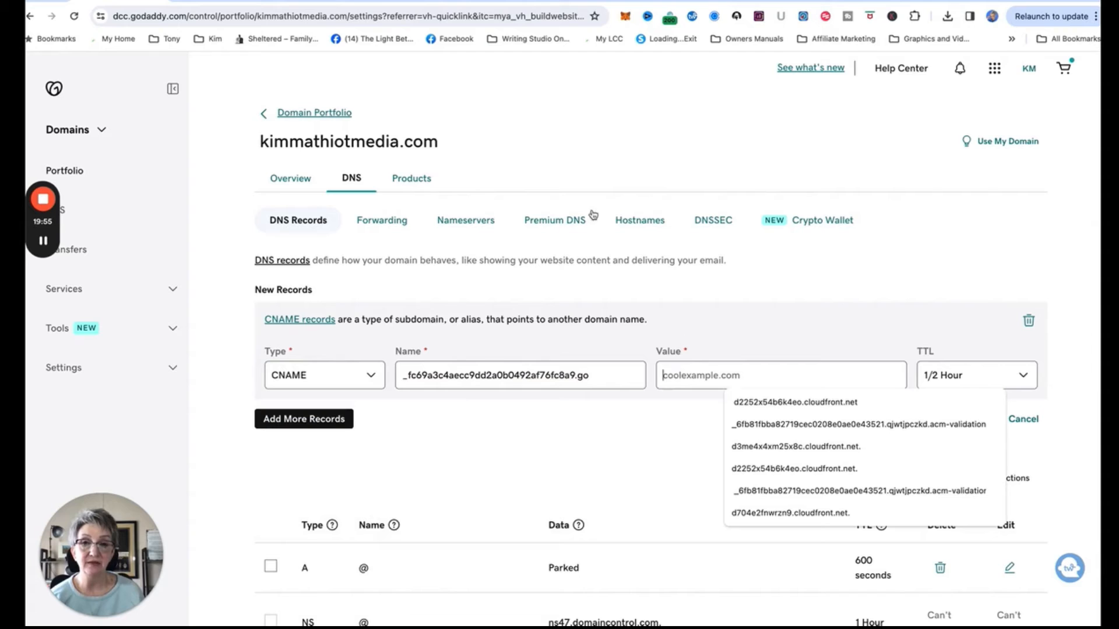
pyautogui.click(203, 2)
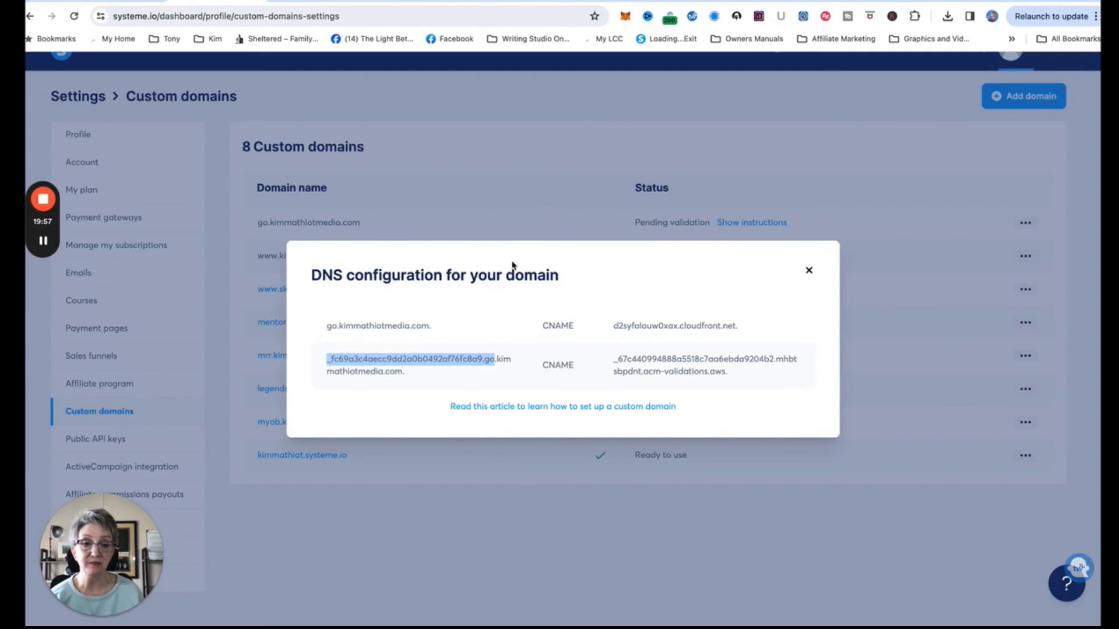
pyautogui.moveTo(730, 373); pyautogui.dragTo(613, 358)
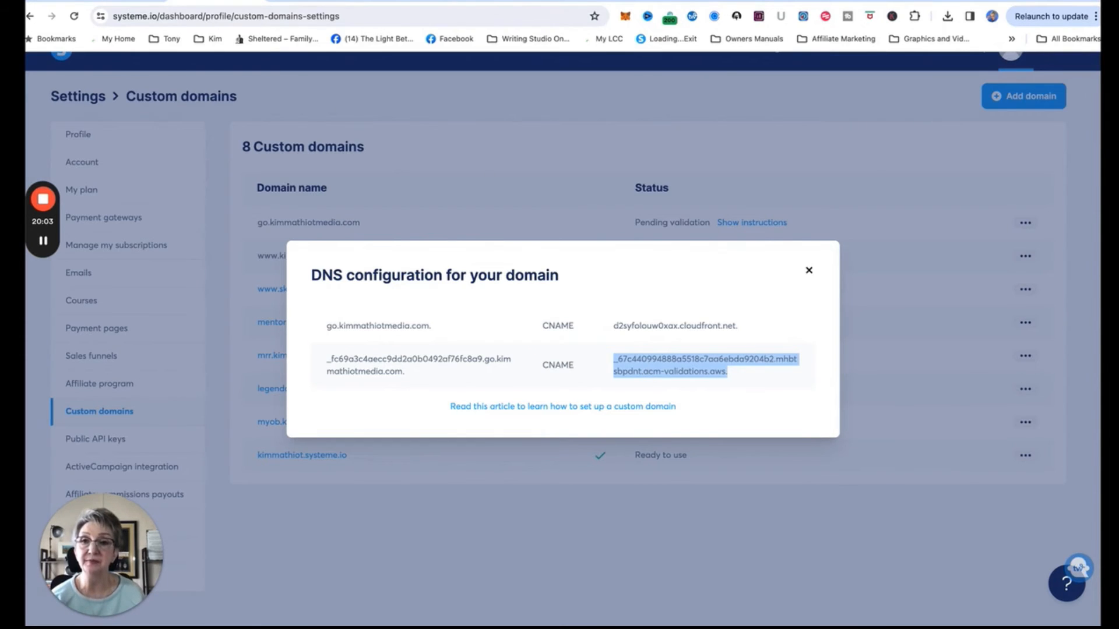
pyautogui.press('super+Tab')
pyautogui.click(675, 374)
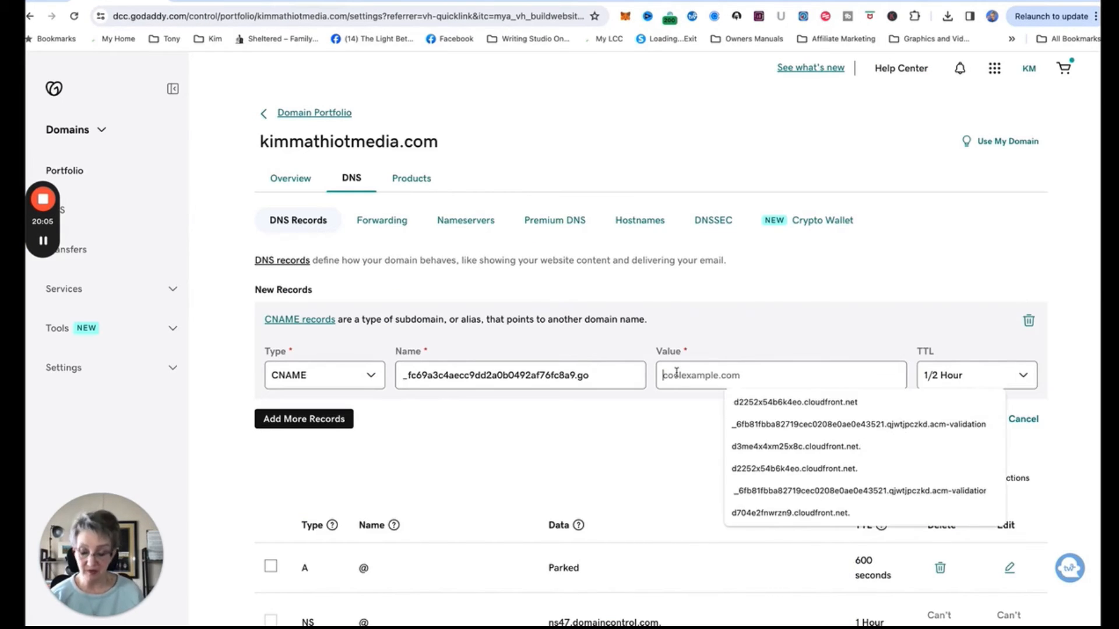
pyautogui.hotkey('ctrl', 'v')
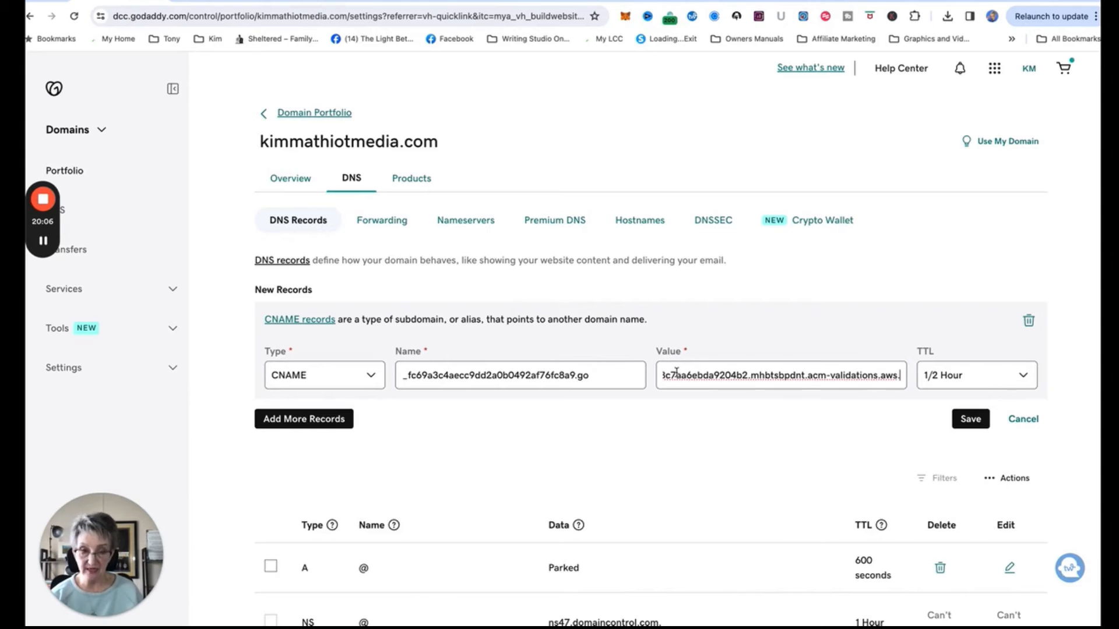
pyautogui.click(978, 422)
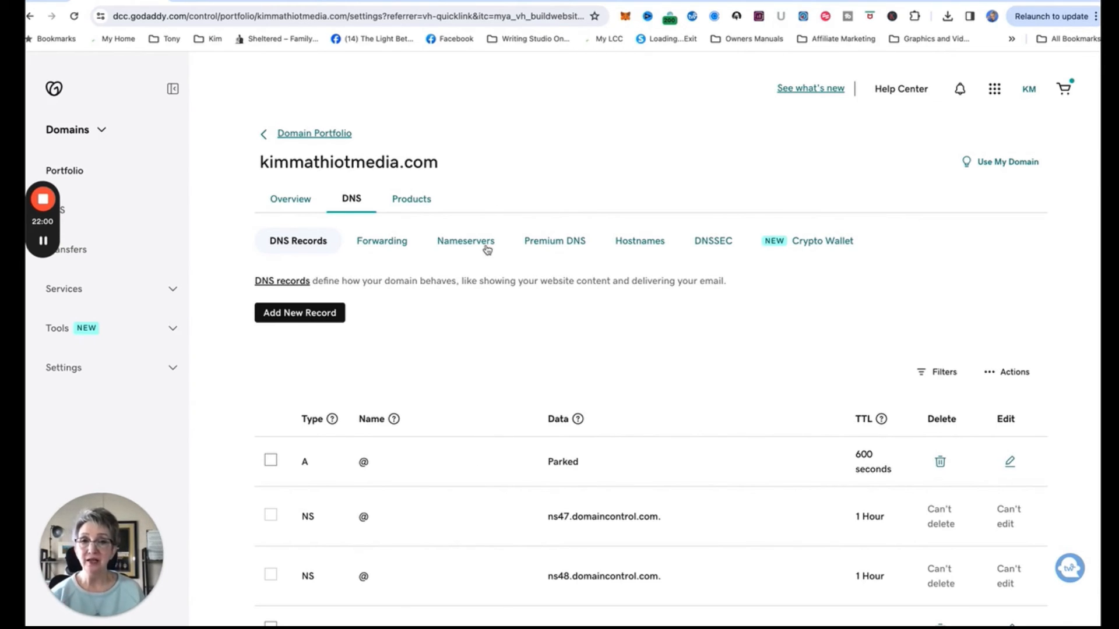
# In DNSChecker, replace the domain to check with go.kimmathiotmedia.com.
pyautogui.click(500, 2)
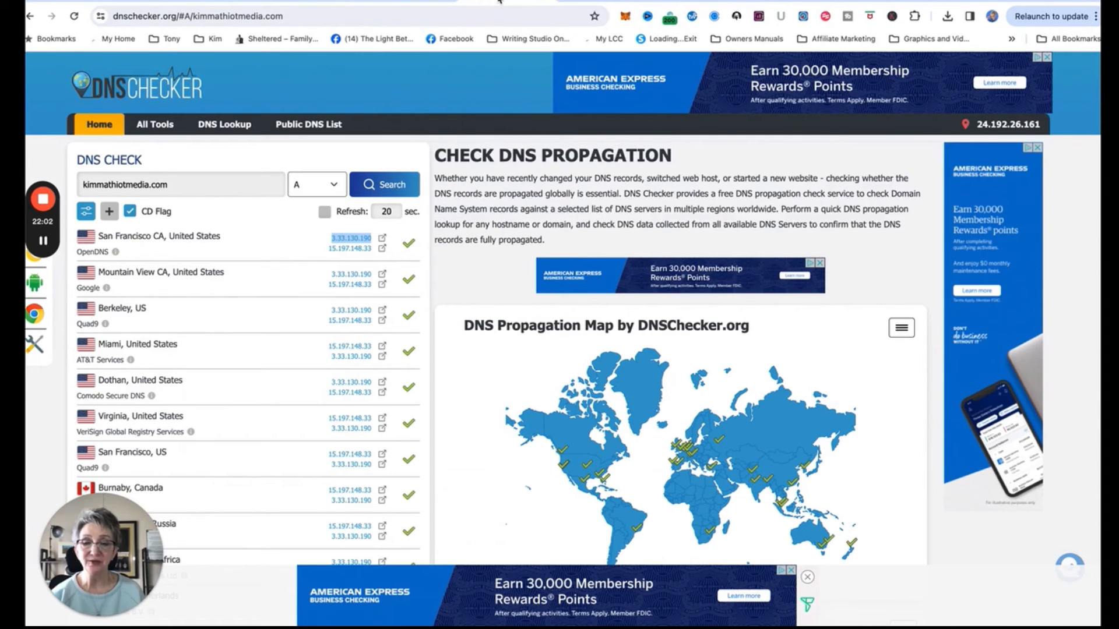
pyautogui.click(196, 187)
pyautogui.moveTo(196, 187); pyautogui.dragTo(83, 188)
pyautogui.write('go')
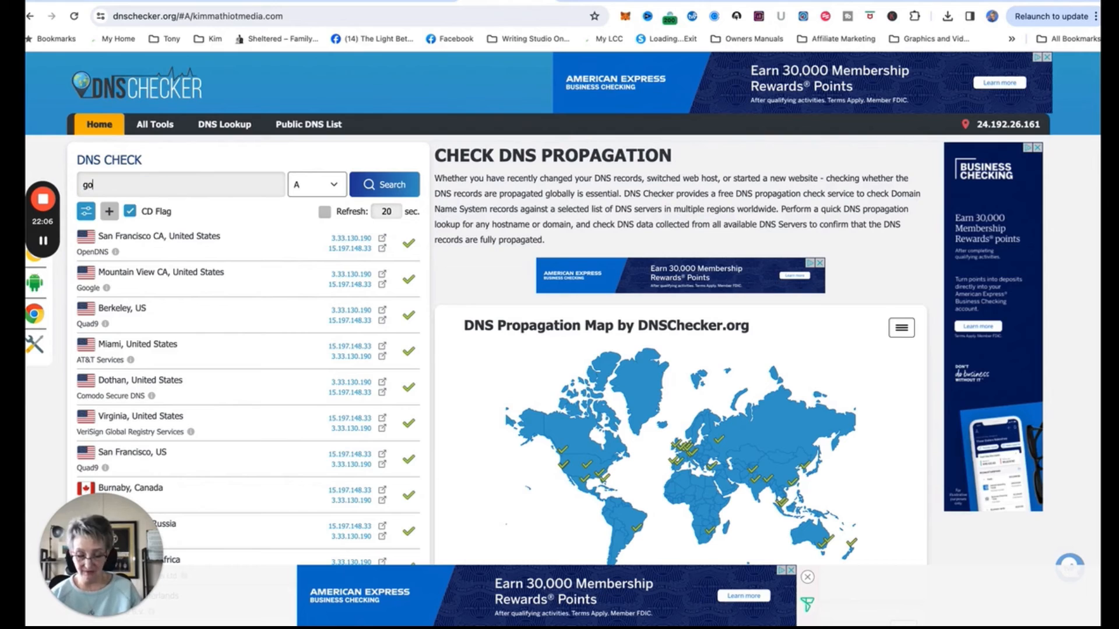
pyautogui.write('.kimm')
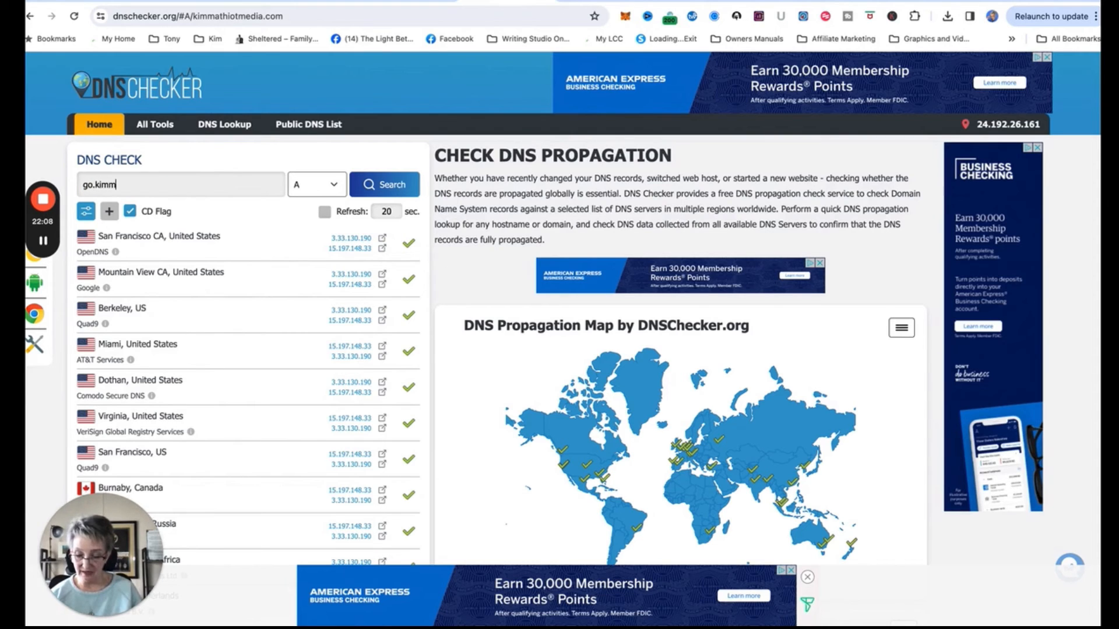
pyautogui.write('at')
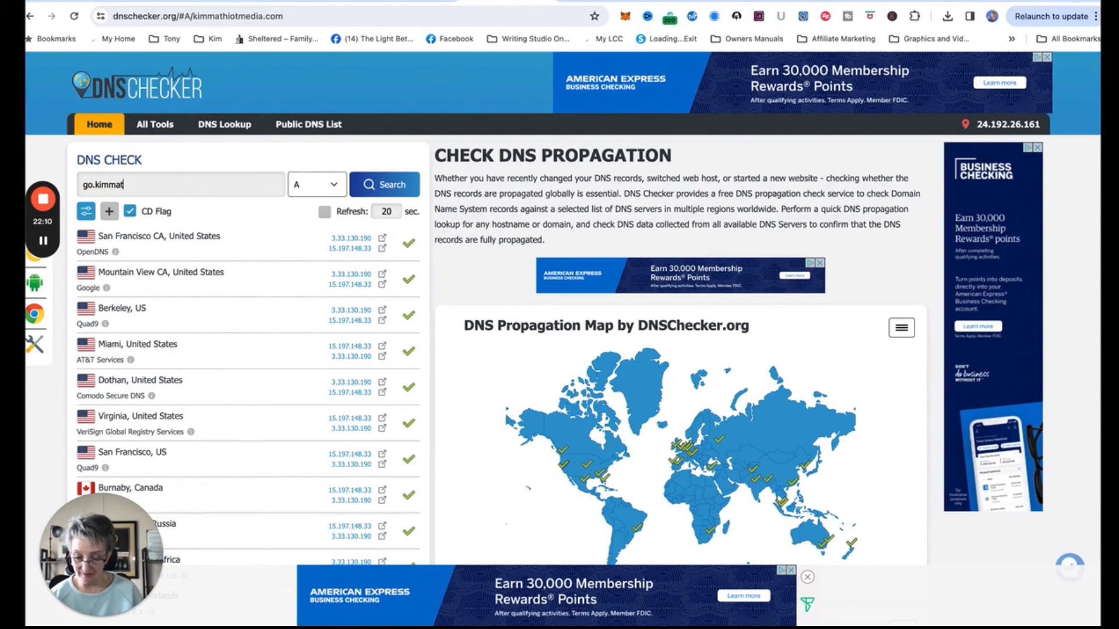
pyautogui.write('hiormedia')
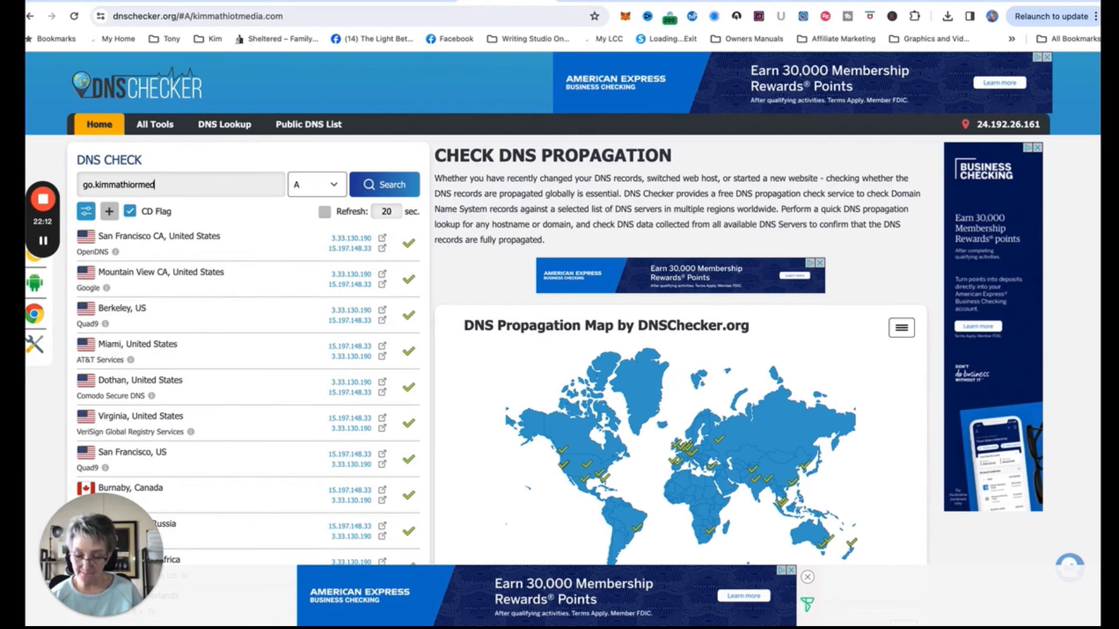
pyautogui.press('BackSpace')
pyautogui.press('BackSpace')
pyautogui.press('BackSpace')
pyautogui.press('BackSpace')
pyautogui.press('BackSpace')
pyautogui.press('BackSpace')
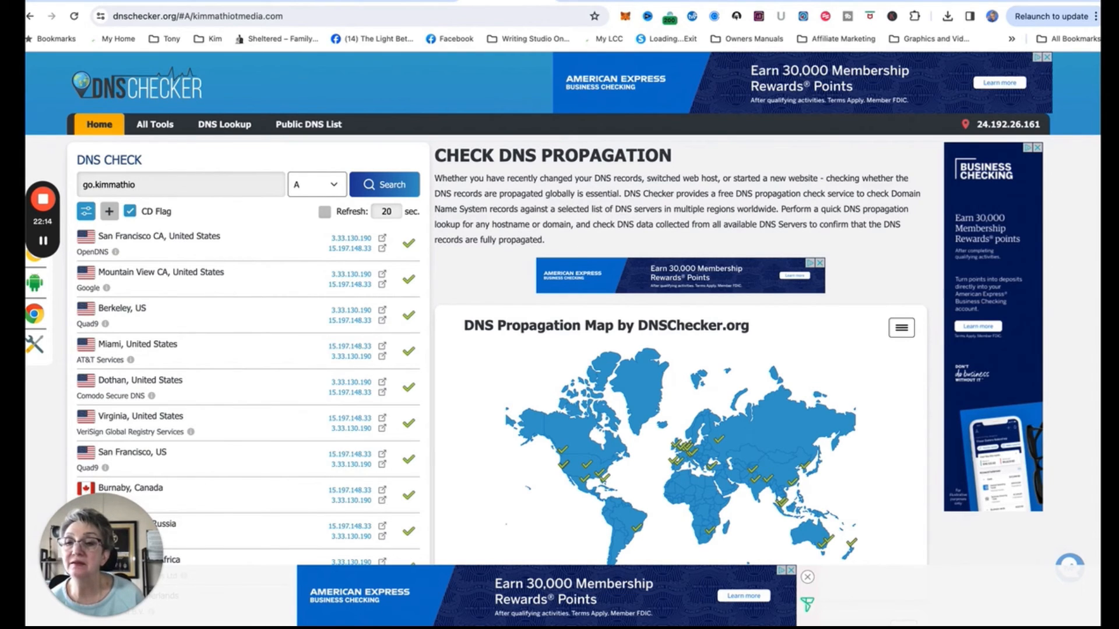
pyautogui.write('tmedia.com')
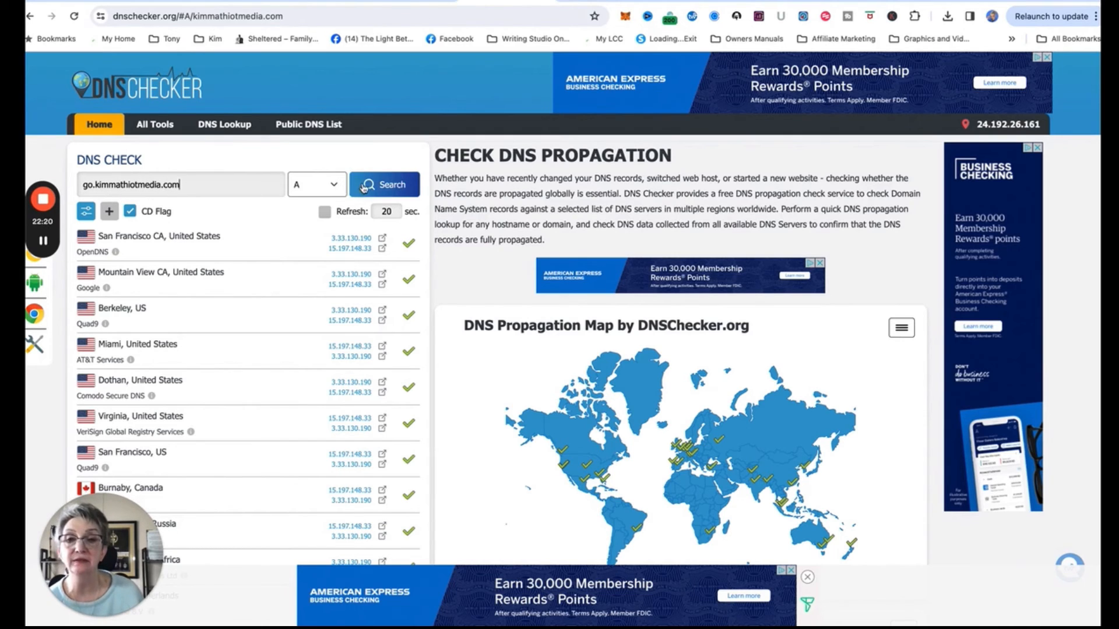
# Run a CNAME lookup showing d2syfolouw0xax.cloudfront.net. worldwide, then return to Systeme.io.
pyautogui.click(315, 184)
pyautogui.click(319, 215)
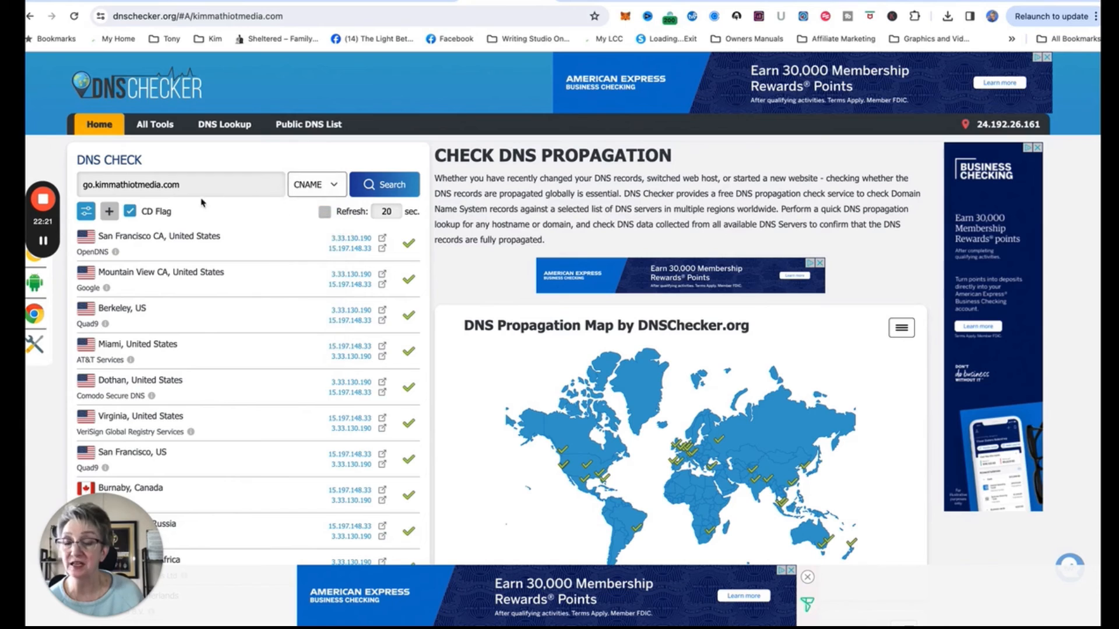
pyautogui.click(390, 193)
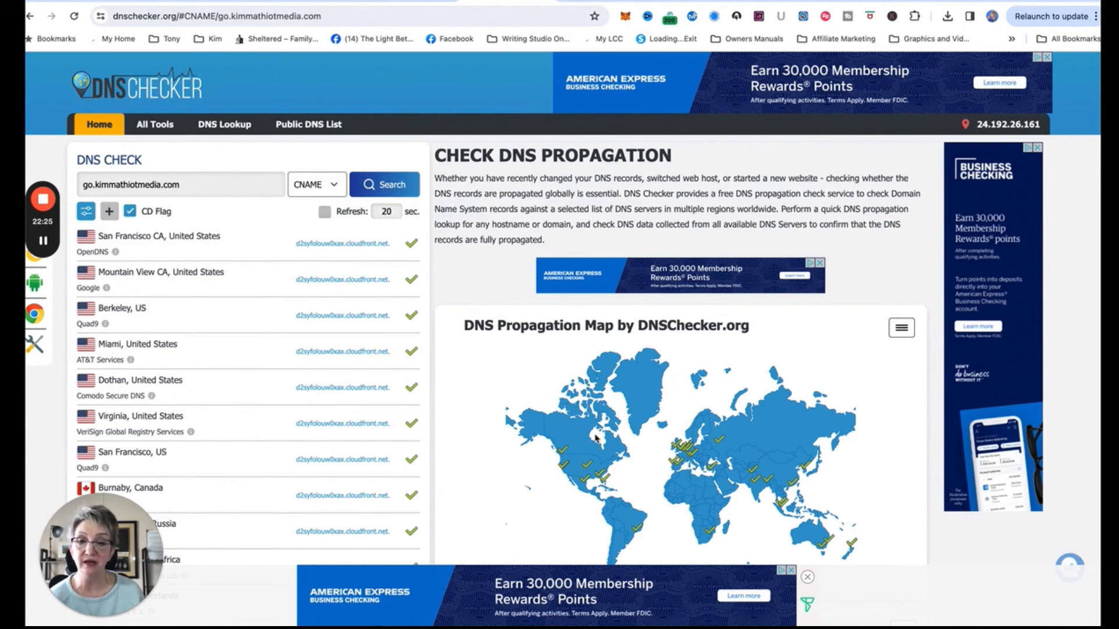
pyautogui.scroll(-2, 692, 433)
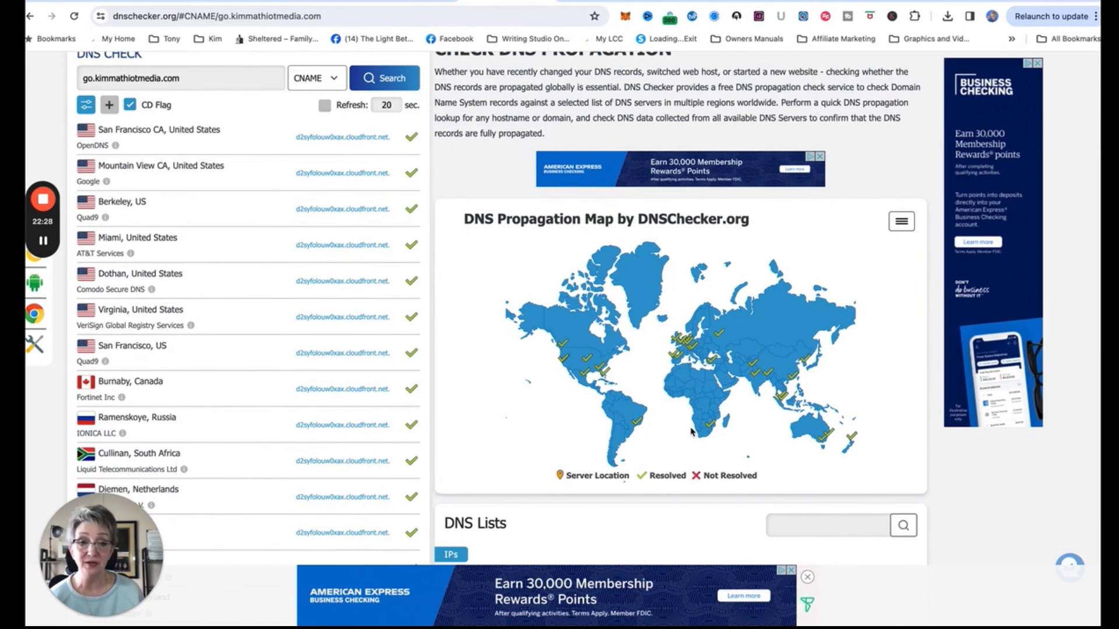
pyautogui.scroll(-1, 692, 433)
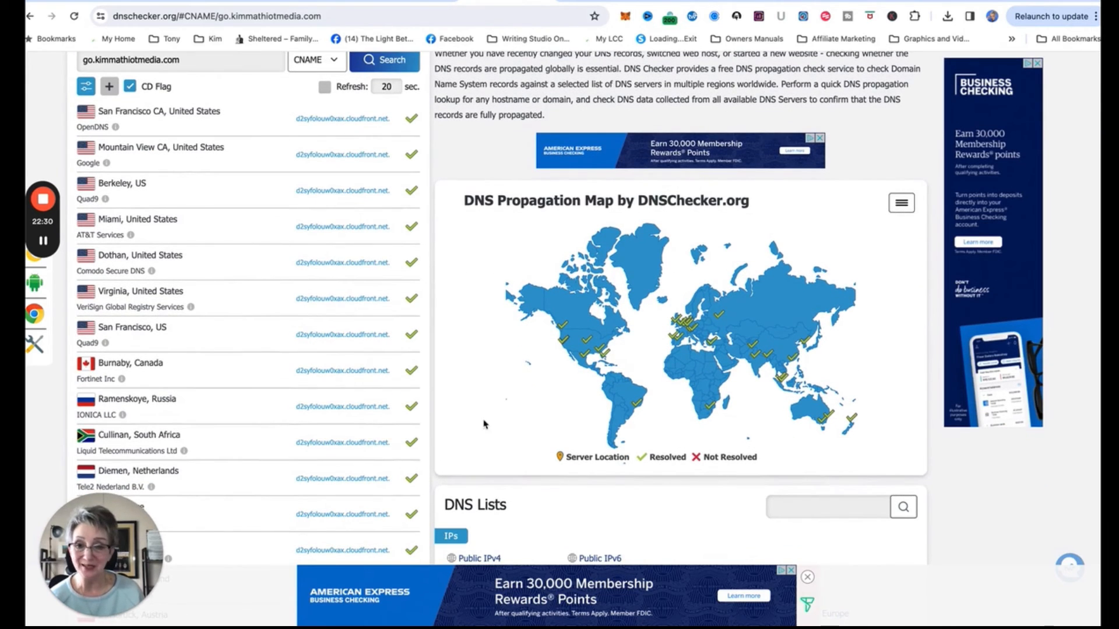
pyautogui.scroll(-3, 352, 383)
pyautogui.scroll(5, 351, 382)
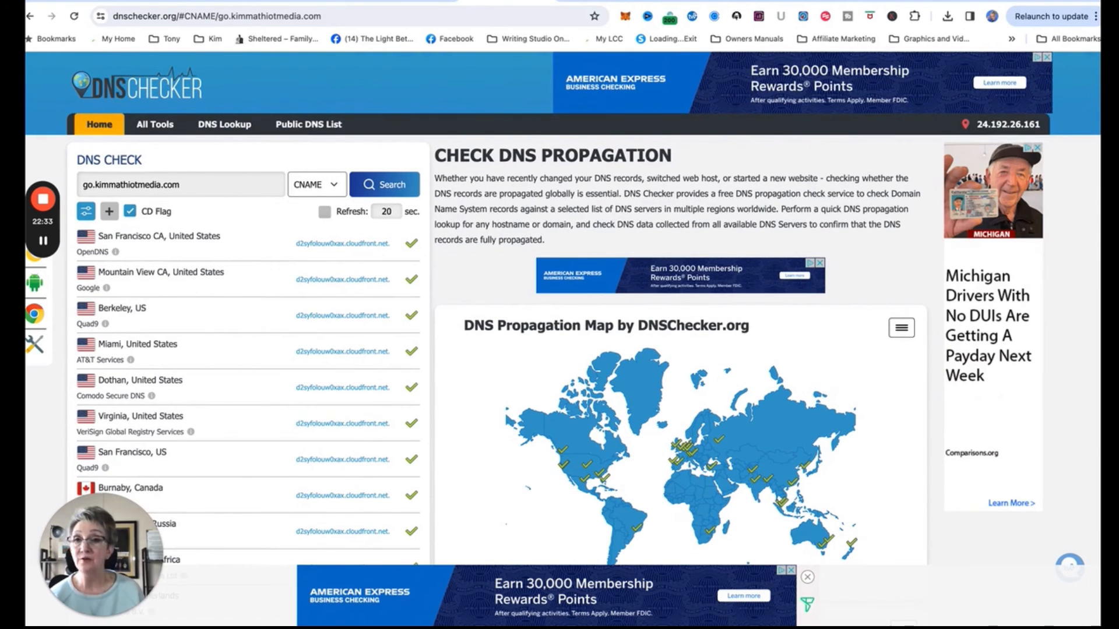
pyautogui.click(217, 1)
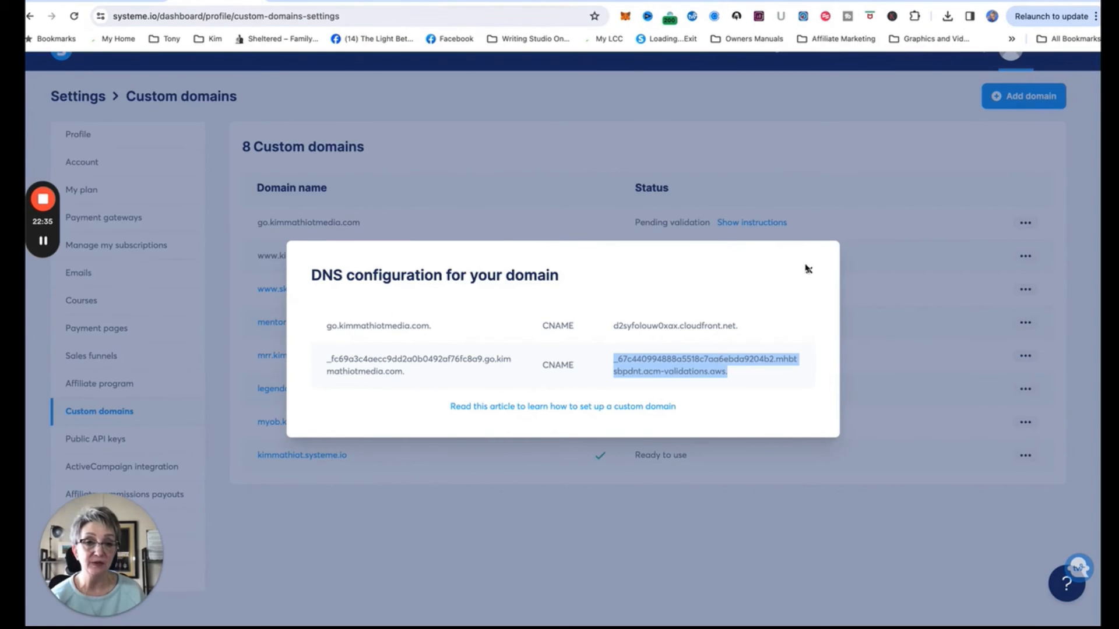
# Close the DNS configuration dialog and reload until go.kimmathiotmedia.com shows Ready to use.
pyautogui.click(810, 271)
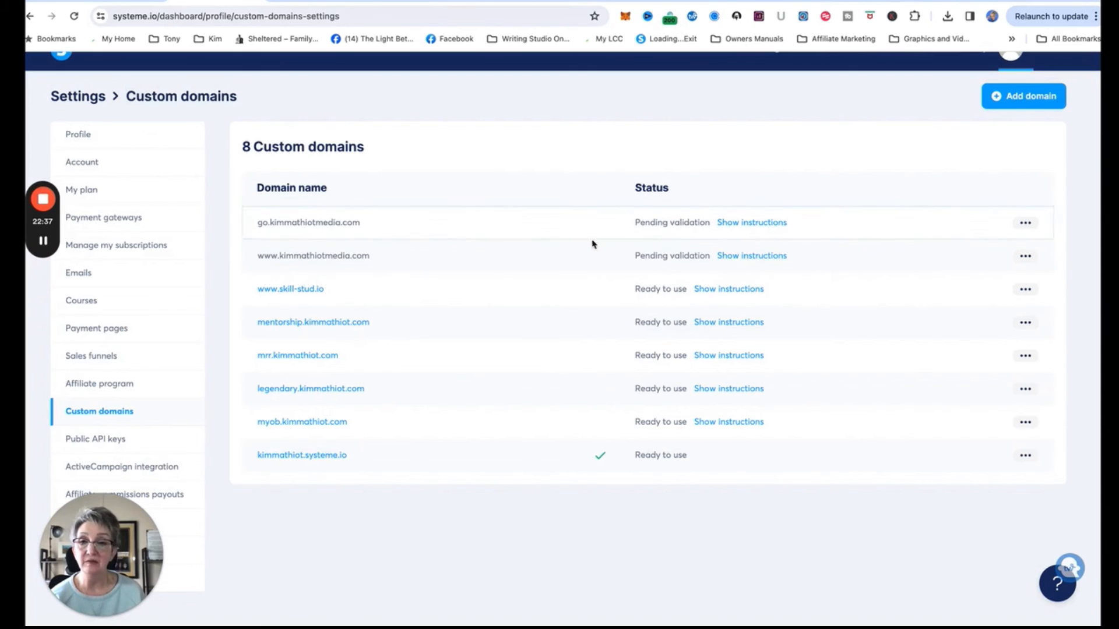
pyautogui.click(74, 17)
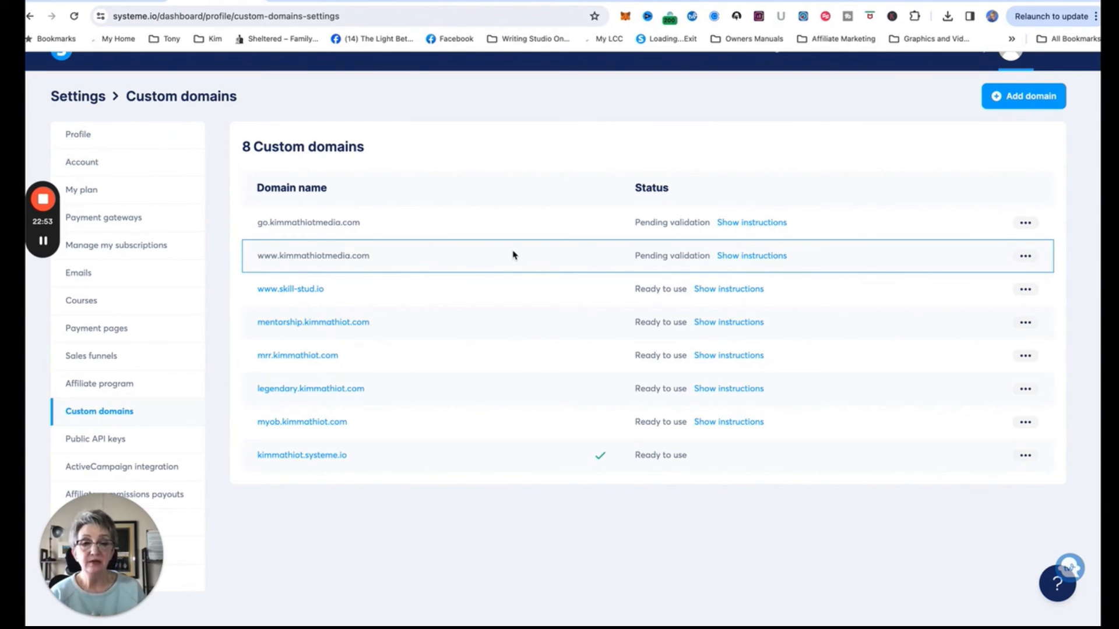
pyautogui.click(74, 17)
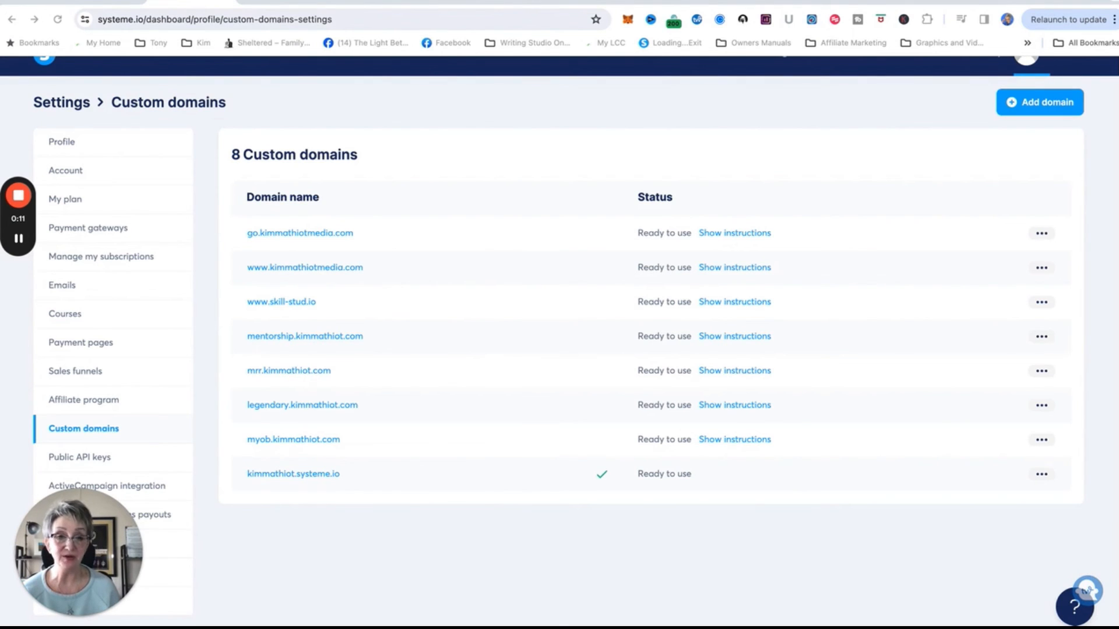
# Open the Emails settings page with its two verified sender addresses.
pyautogui.moveTo(110, 577)
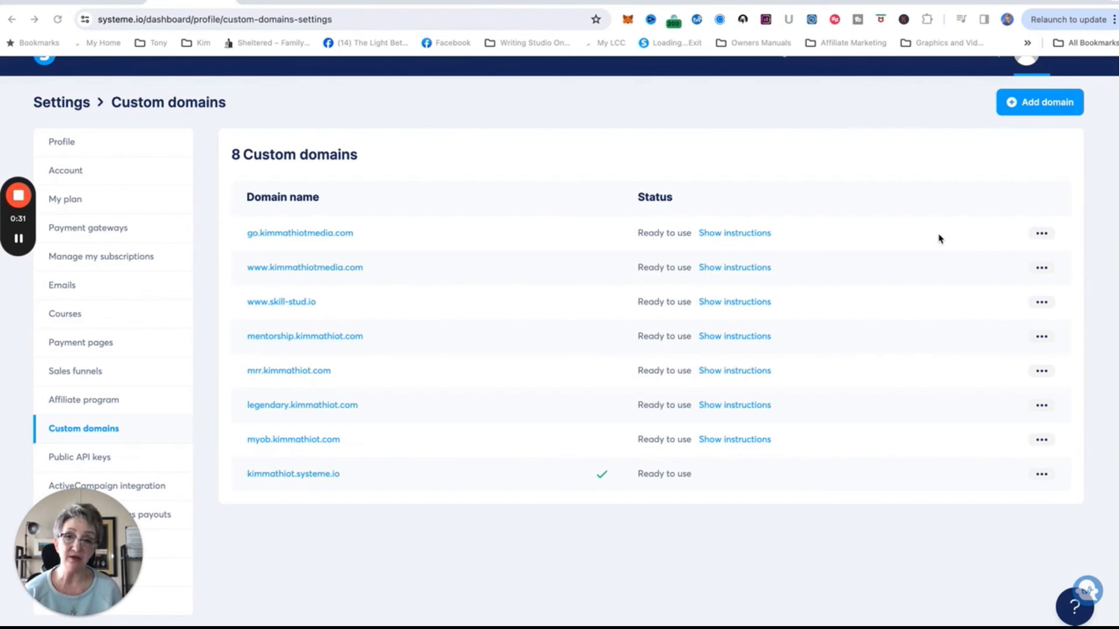
pyautogui.click(68, 287)
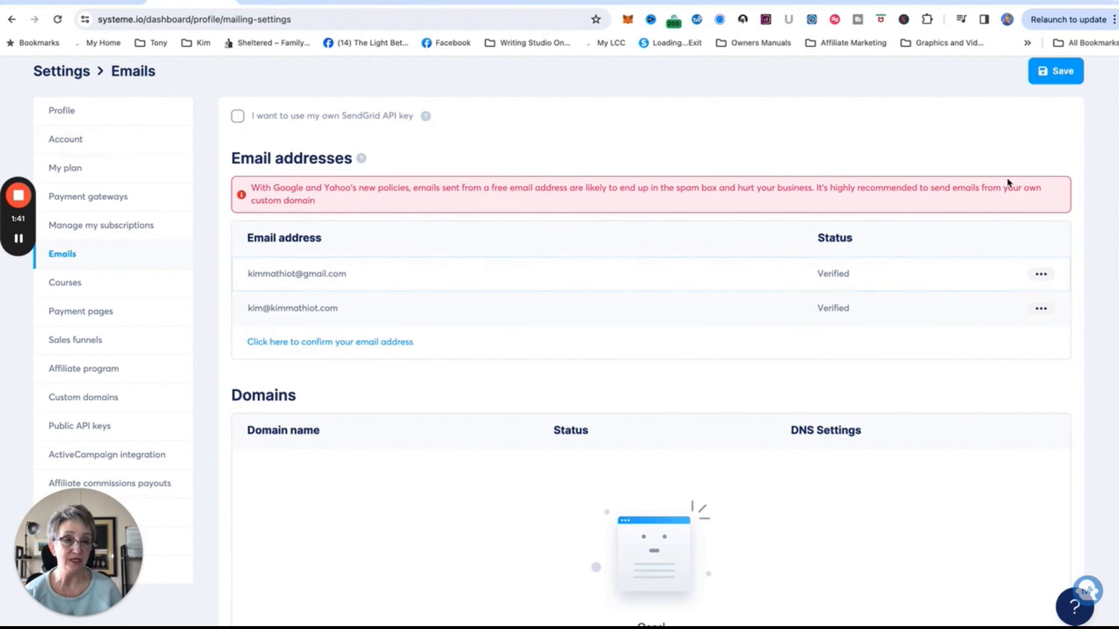
# Go to the Funnels page listing the 18 active funnels.
pyautogui.scroll(2, 967, 250)
pyautogui.click(694, 78)
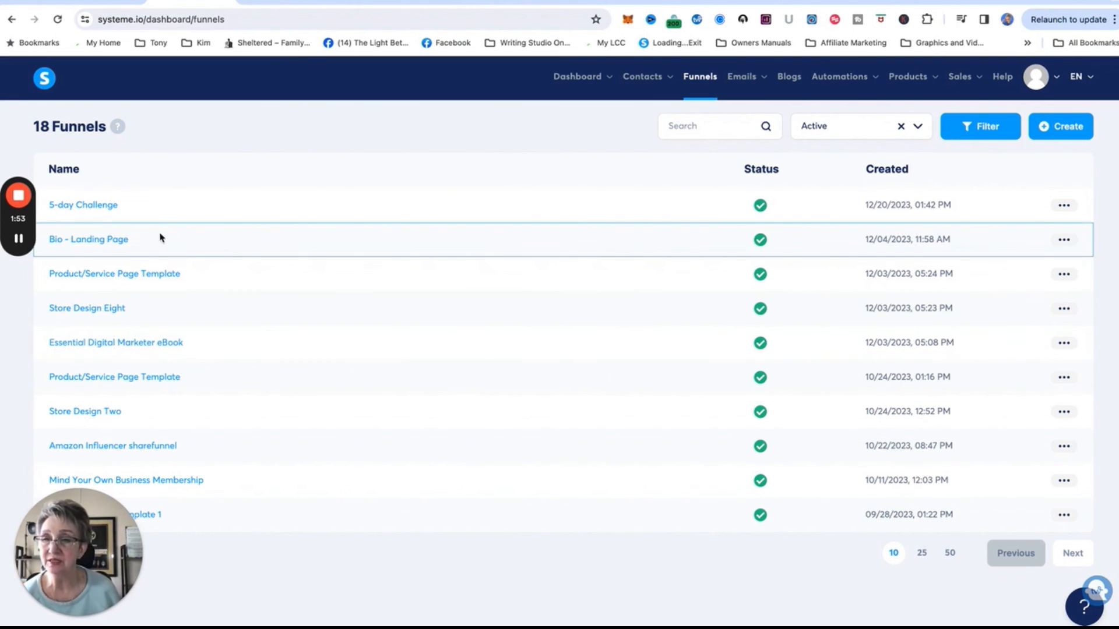
# Open the 5-day Challenge funnel and its Edit funnel settings dialog.
pyautogui.click(96, 205)
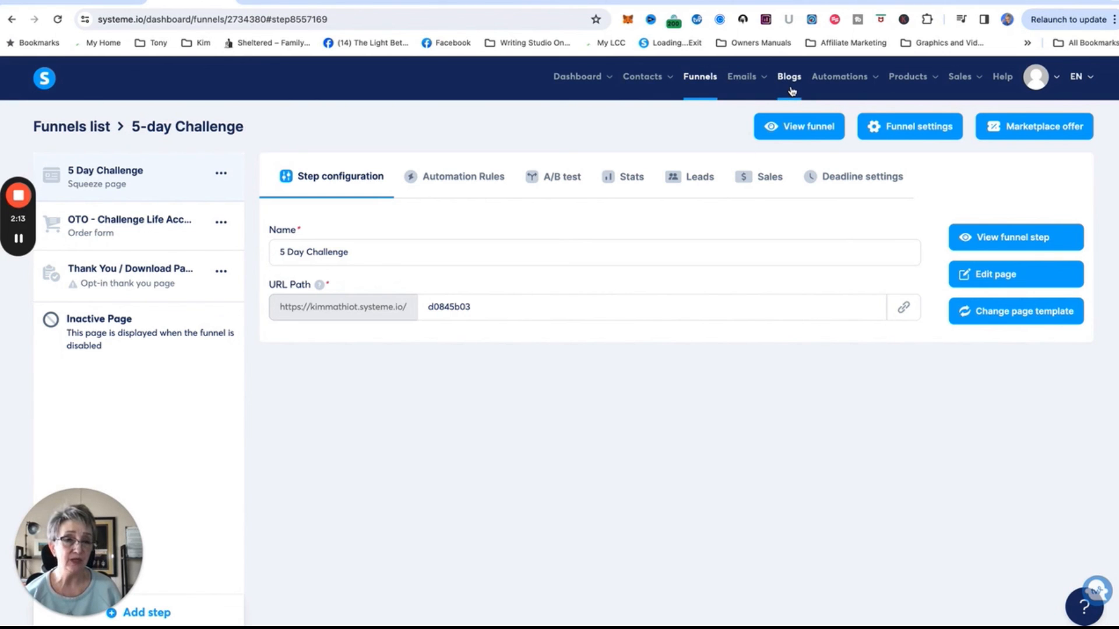
pyautogui.click(885, 131)
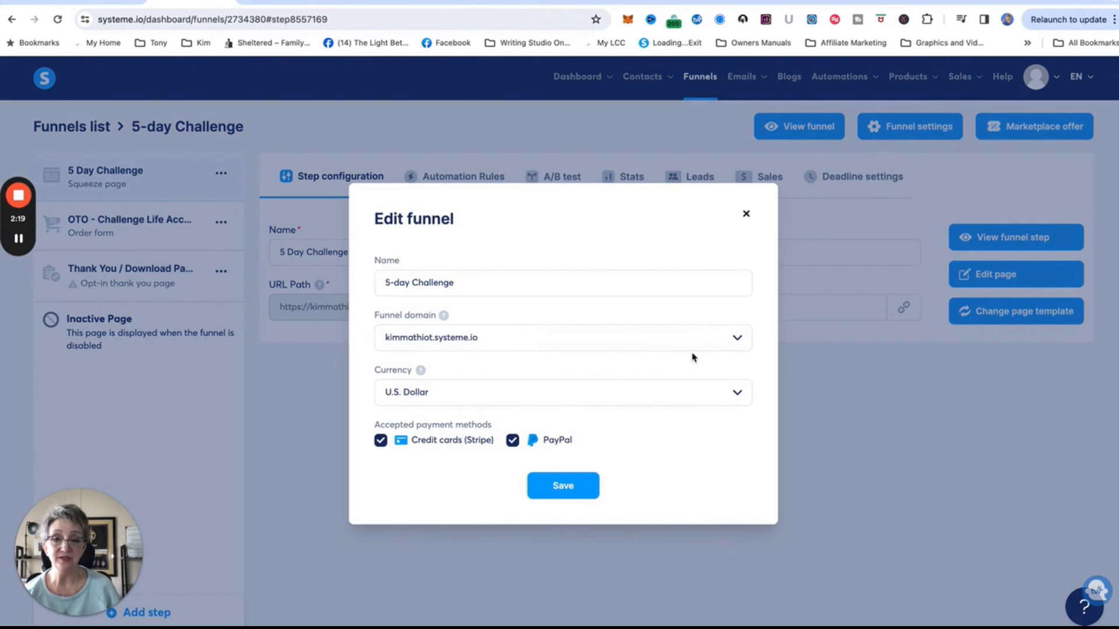
# Choose go.kimmathiotmedia.com as the Funnel domain and save the funnel settings.
pyautogui.click(737, 338)
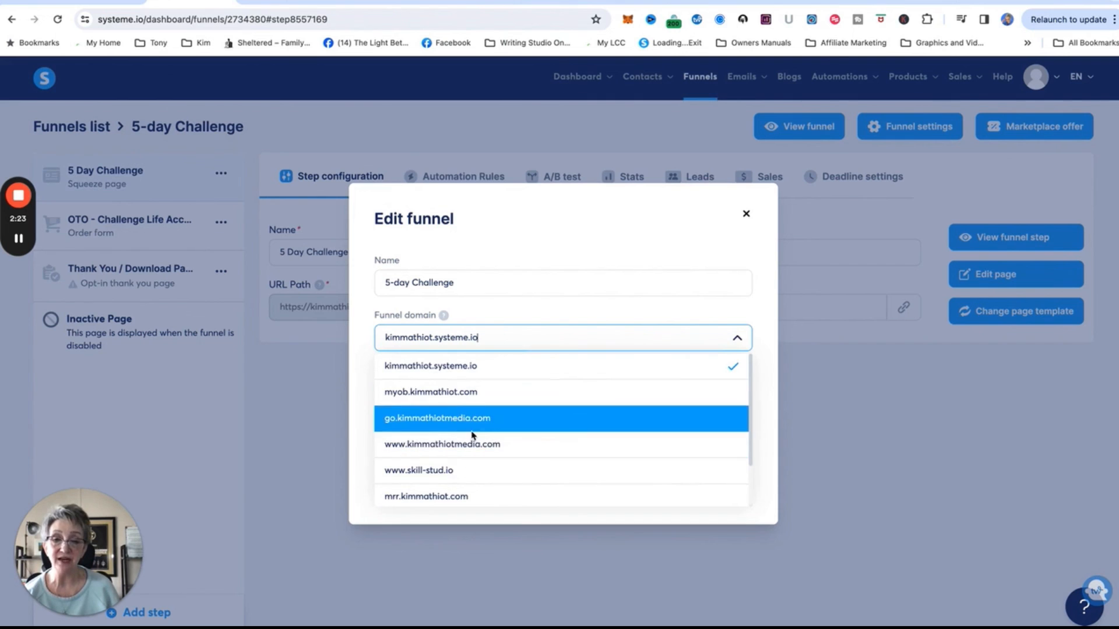
pyautogui.scroll(-2, 470, 435)
pyautogui.scroll(1, 469, 435)
pyautogui.scroll(1, 469, 435)
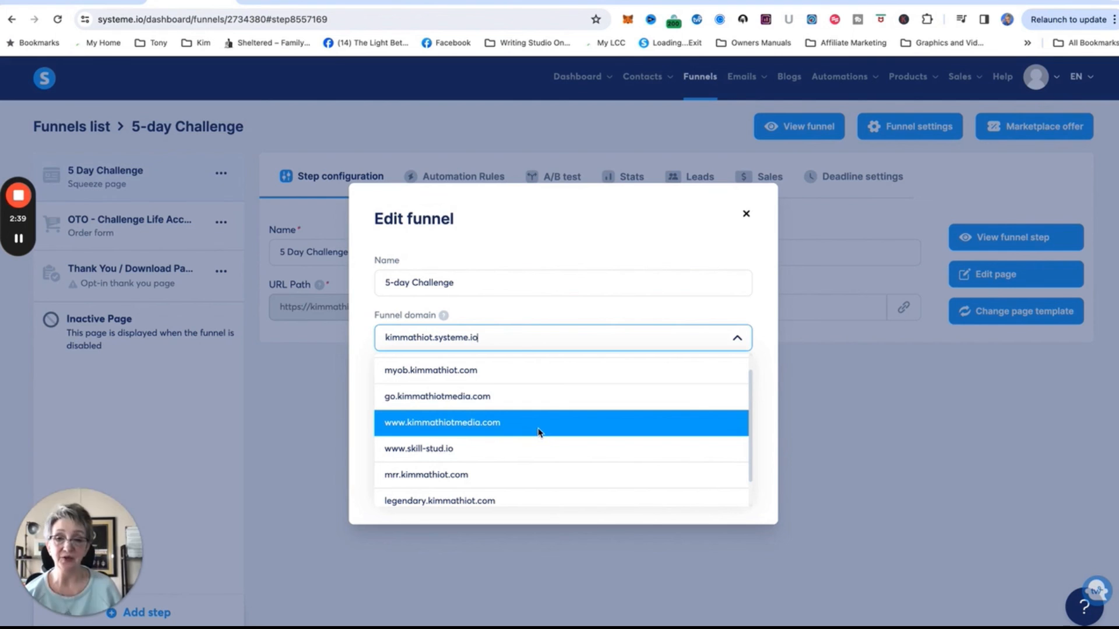
pyautogui.click(482, 403)
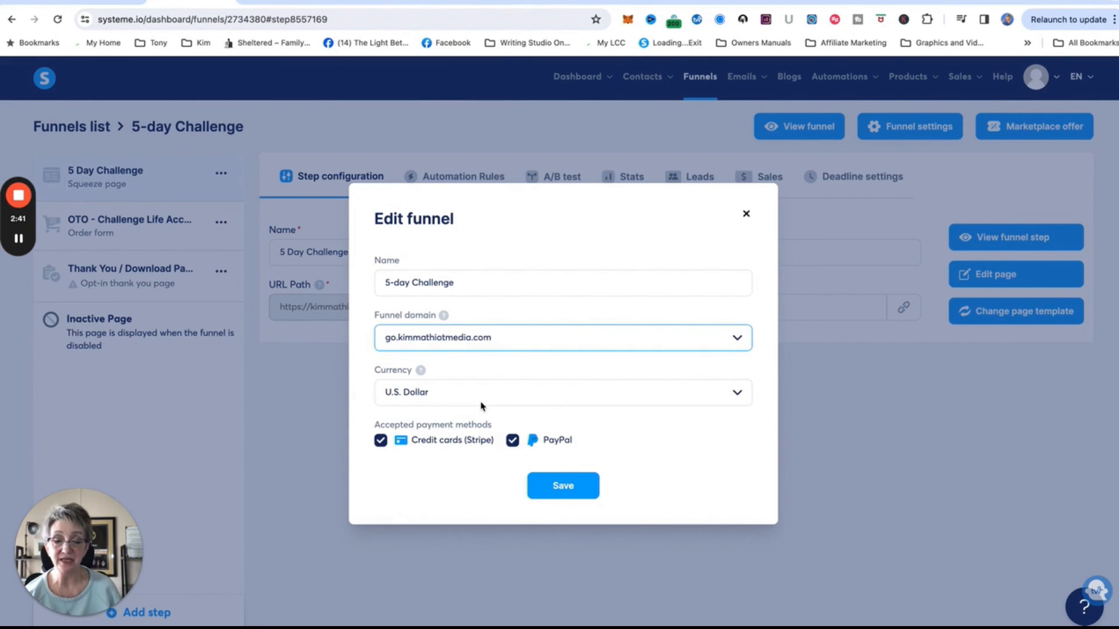
pyautogui.click(547, 485)
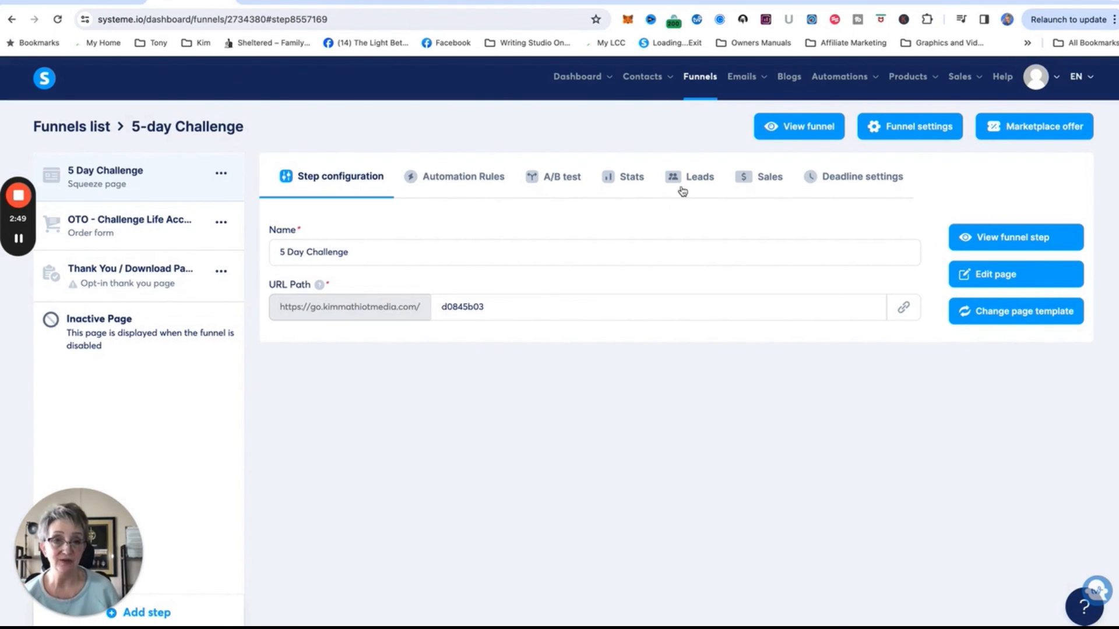
# View the 5-day Challenge squeeze page live at go.kimmathiotmedia.com/d0845b03 in a new tab.
pyautogui.click(785, 136)
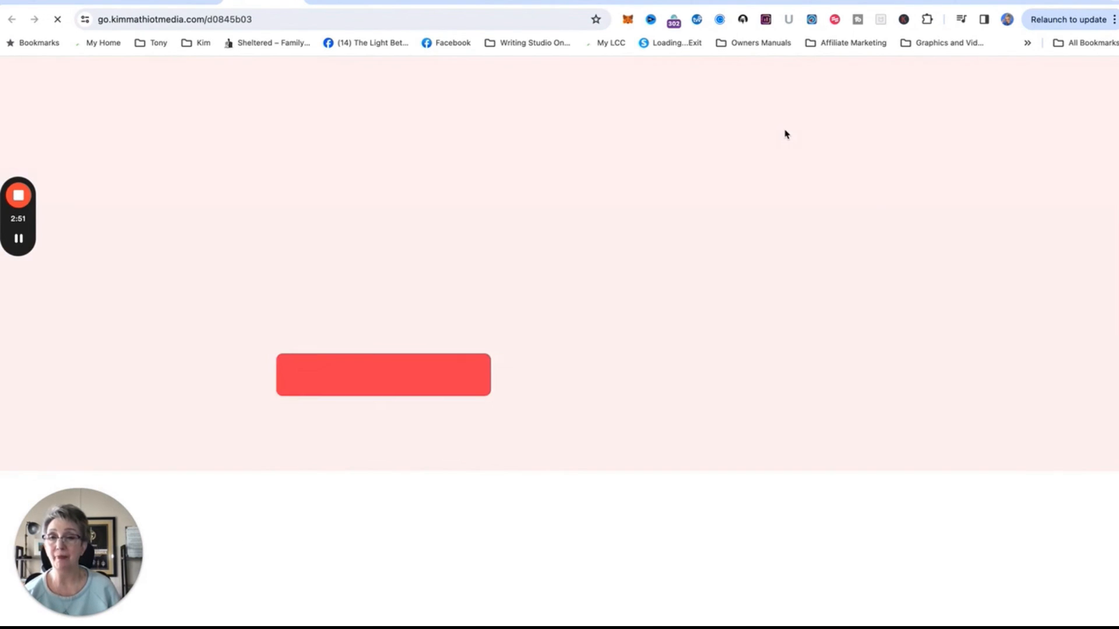